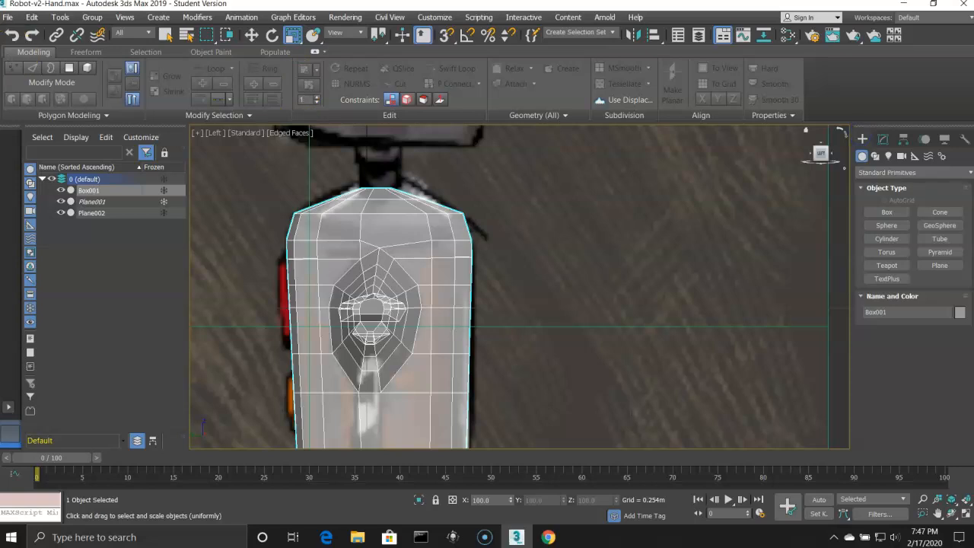
Step: Nudge the side reference image Plane002 to line its drawing up with the body mesh, and freeze it
left_click(165, 36)
left_click(251, 35)
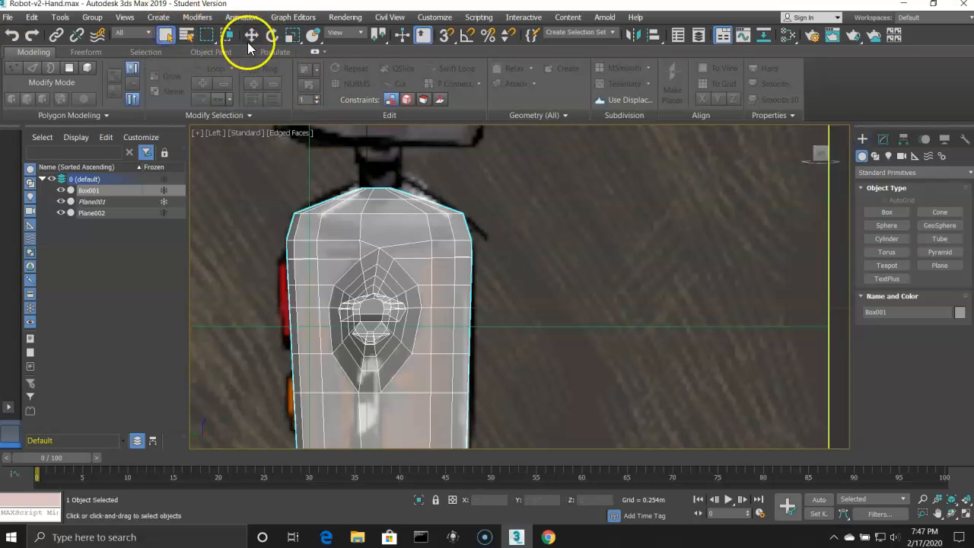
left_click(252, 158)
scroll(275, 196, "down", 4)
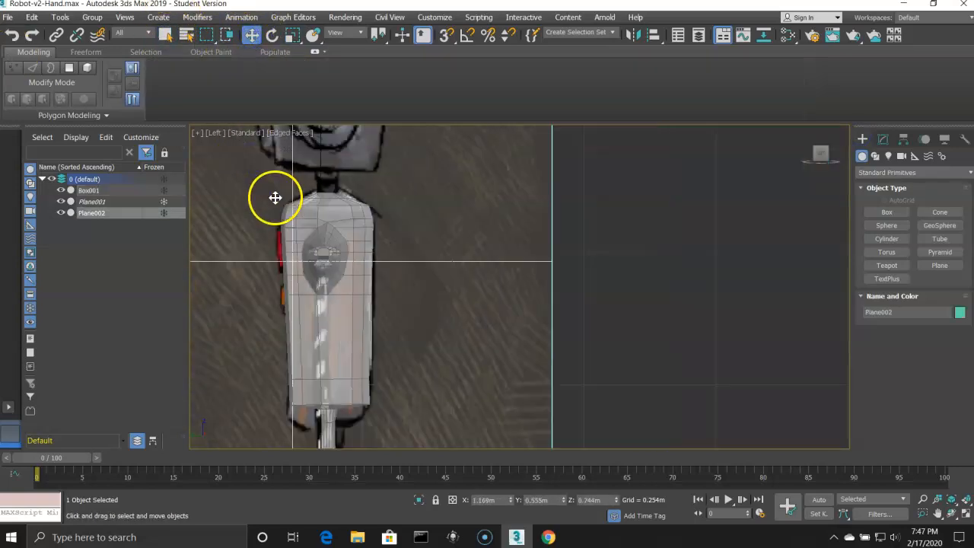
middle_click_drag(276, 196, 449, 240)
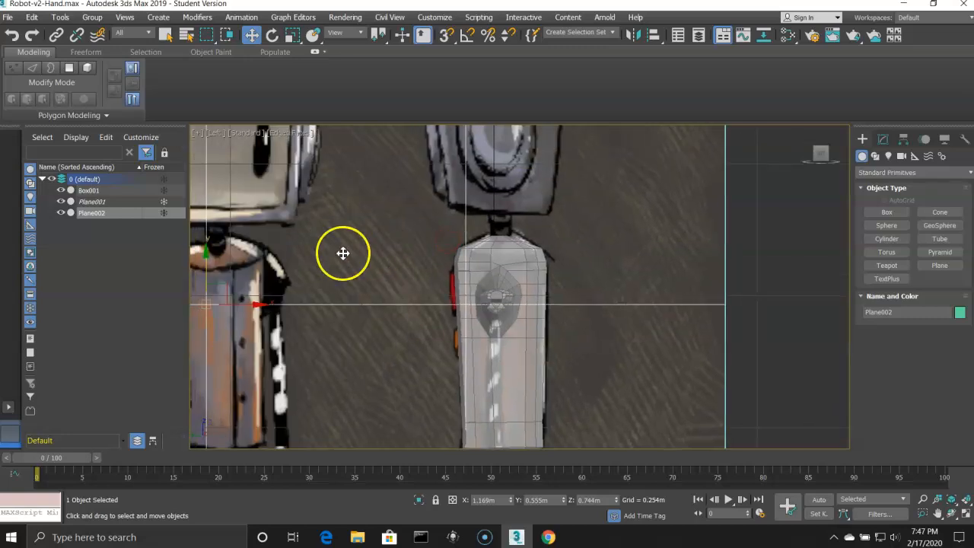
left_click_drag(207, 254, 207, 256)
left_click_drag(251, 308, 253, 308)
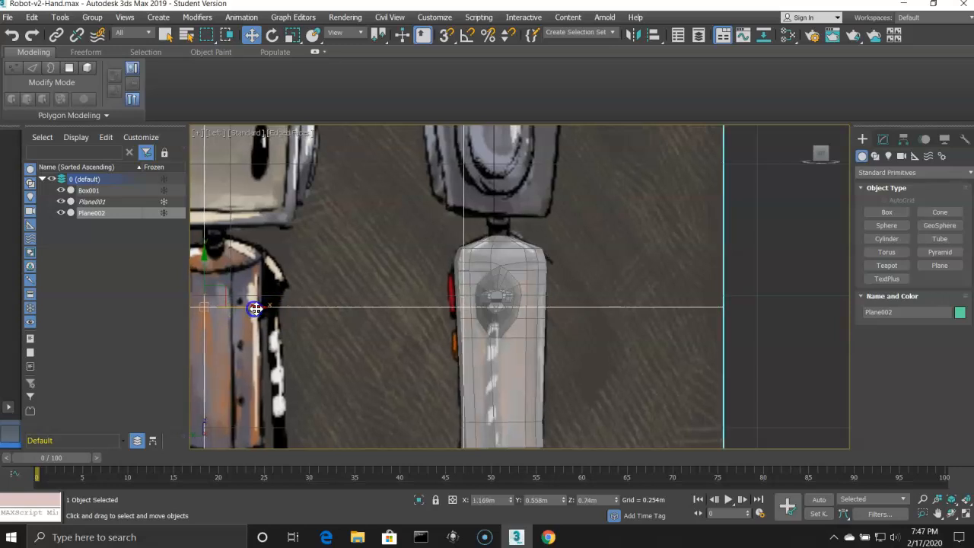
scroll(463, 286, "up", 4)
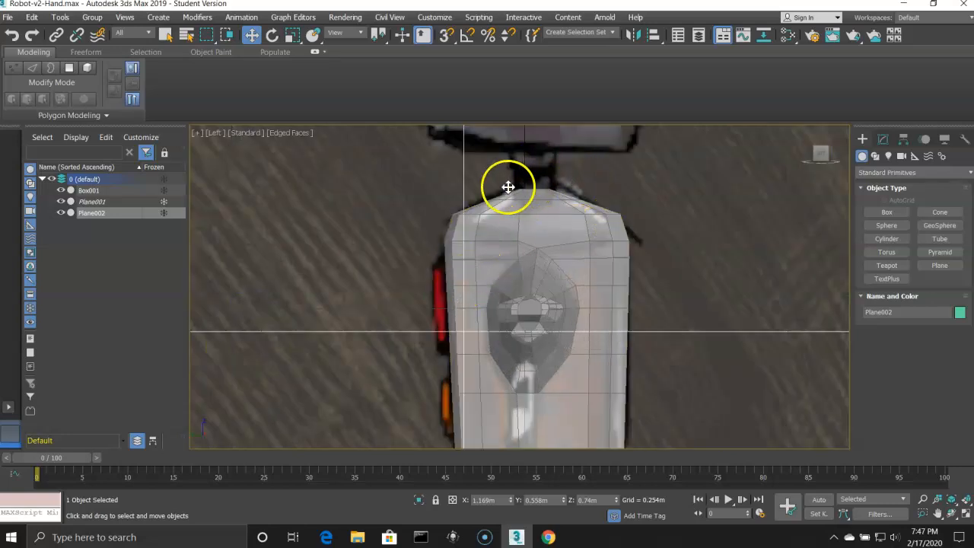
left_click(165, 213)
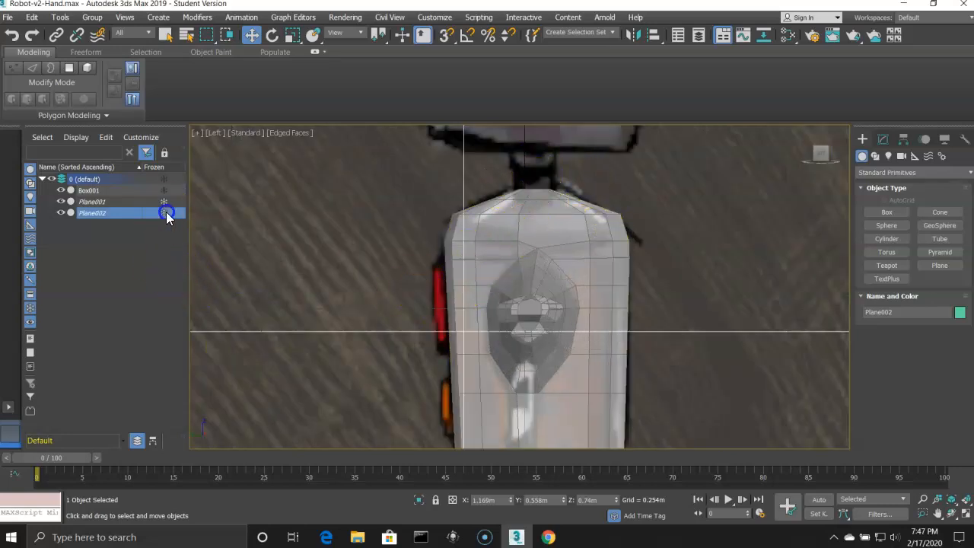
Step: Unfreeze the front reference image Plane001, move it up until the drawn torso top meets the mesh top, and refreeze it
key("f")
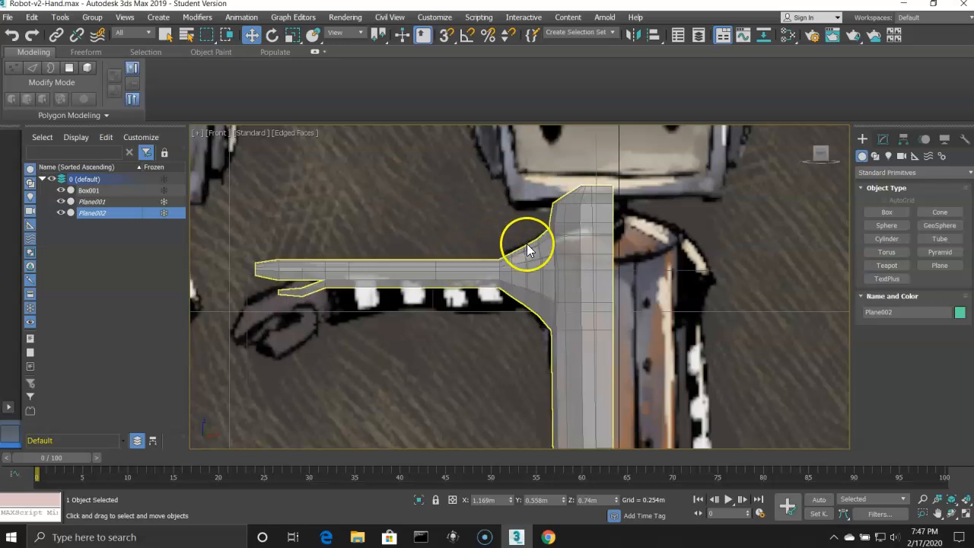
middle_click_drag(570, 233, 430, 309)
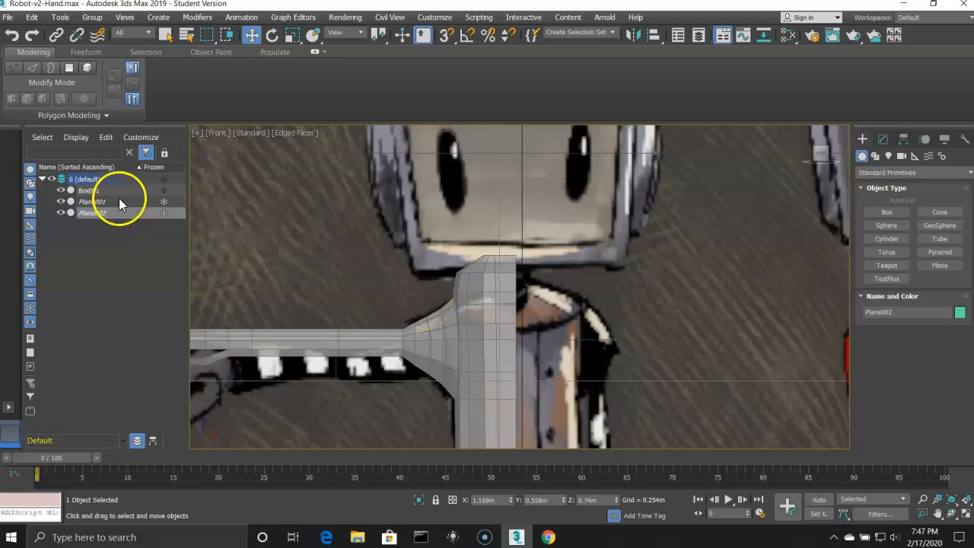
left_click(164, 202)
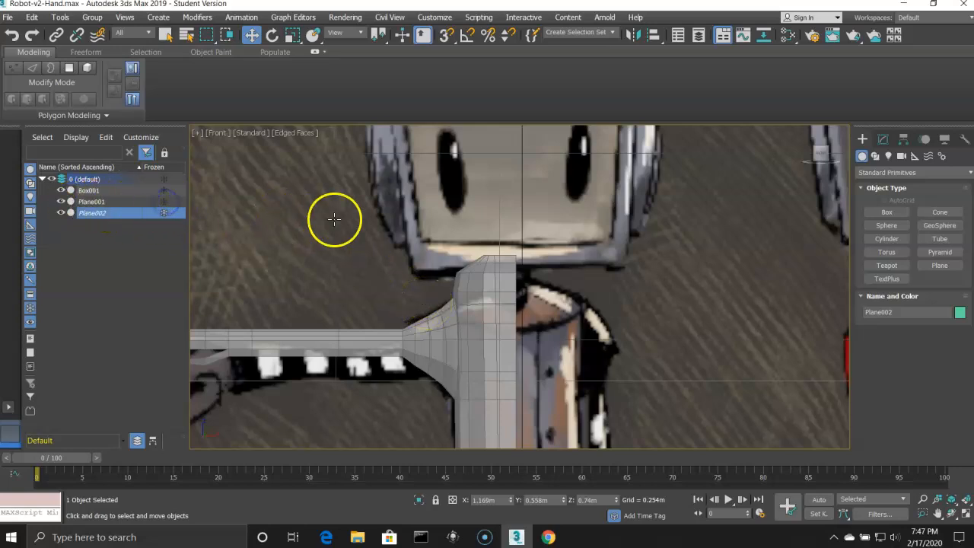
left_click(365, 219)
left_click_drag(506, 327, 504, 290)
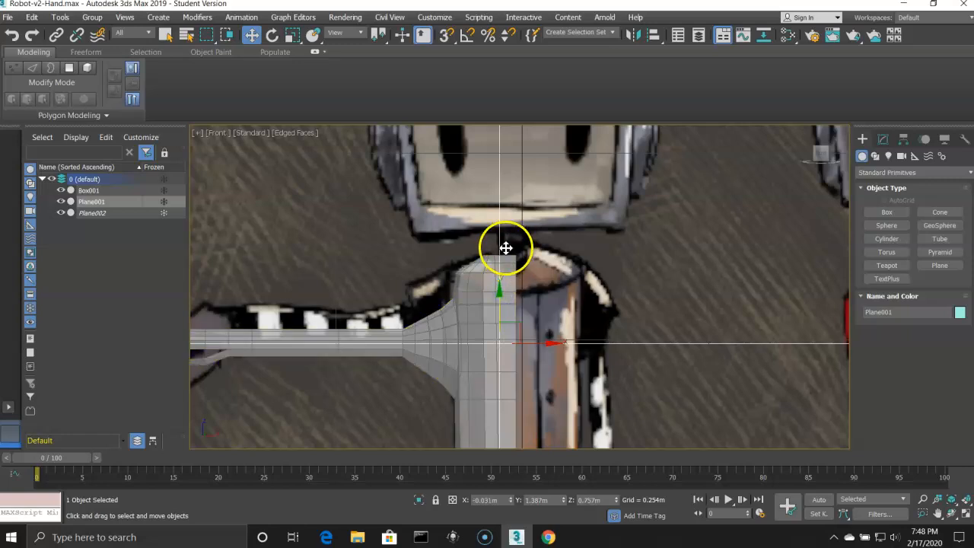
scroll(583, 322, "down", 2)
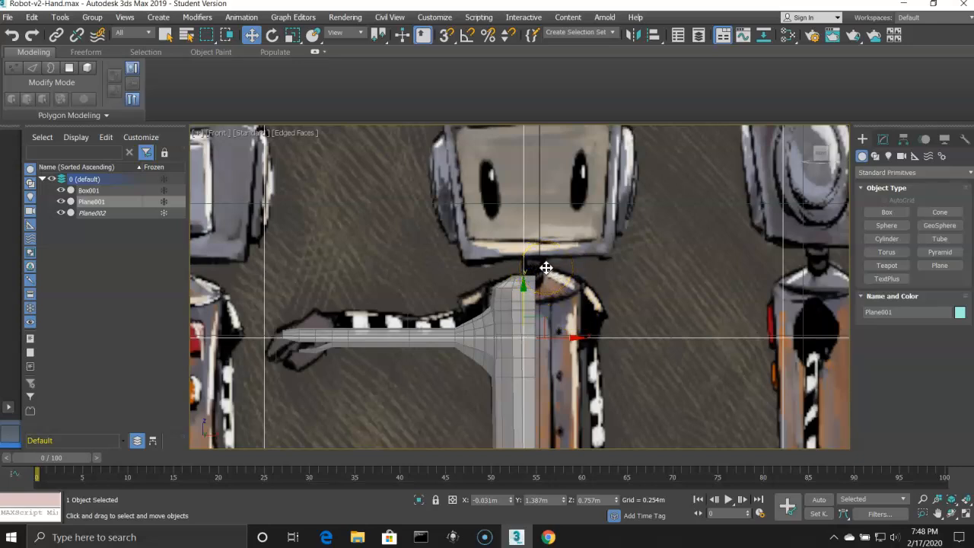
scroll(546, 267, "up", 2)
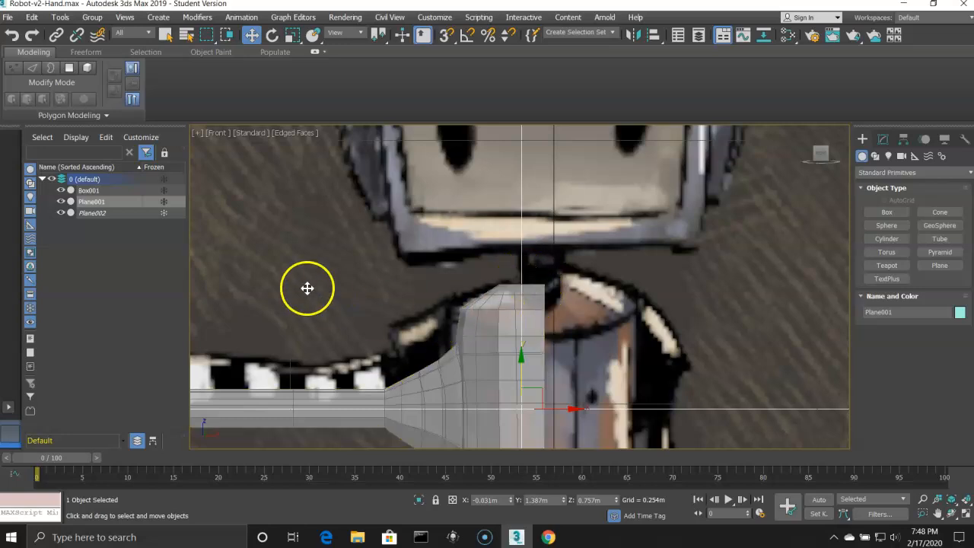
left_click(164, 202)
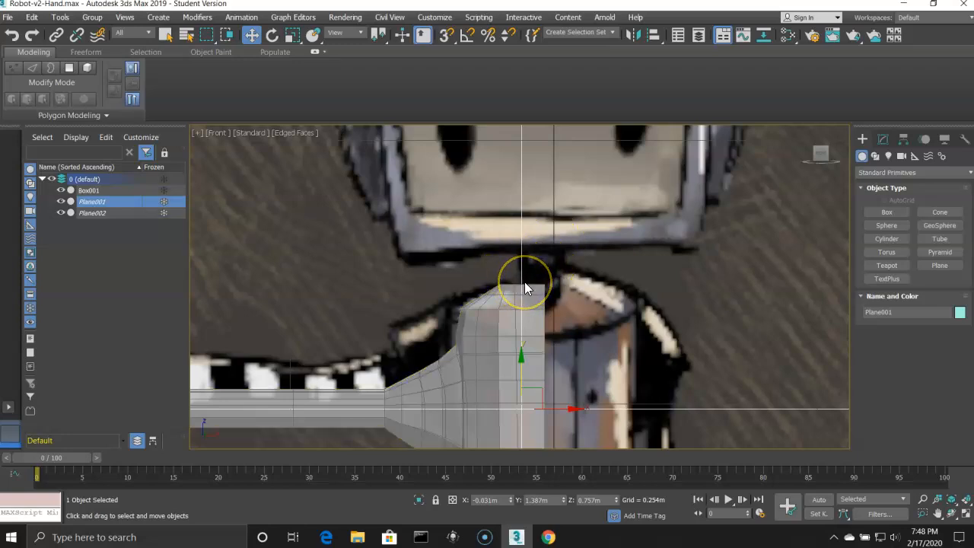
Step: Select the Box001 body and pick the flat polygon at the very top of its mesh at polygon level
middle_click_drag(525, 283, 522, 289, "alt")
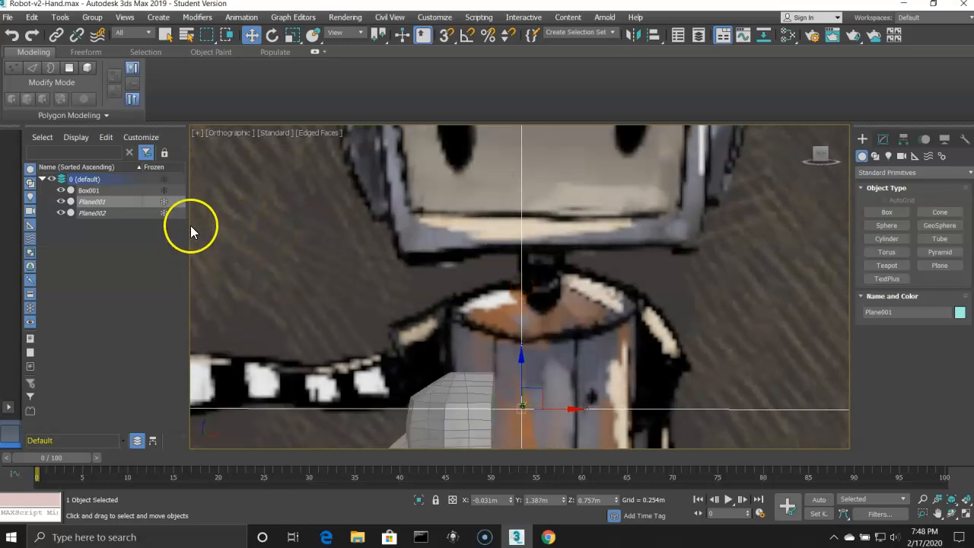
left_click(457, 371)
middle_click_drag(496, 369, 491, 399, "alt")
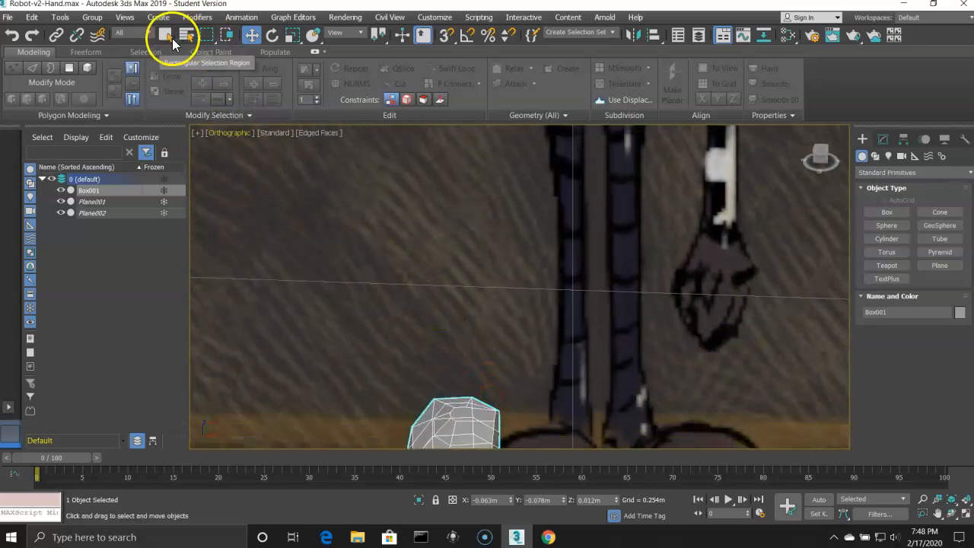
left_click(884, 140)
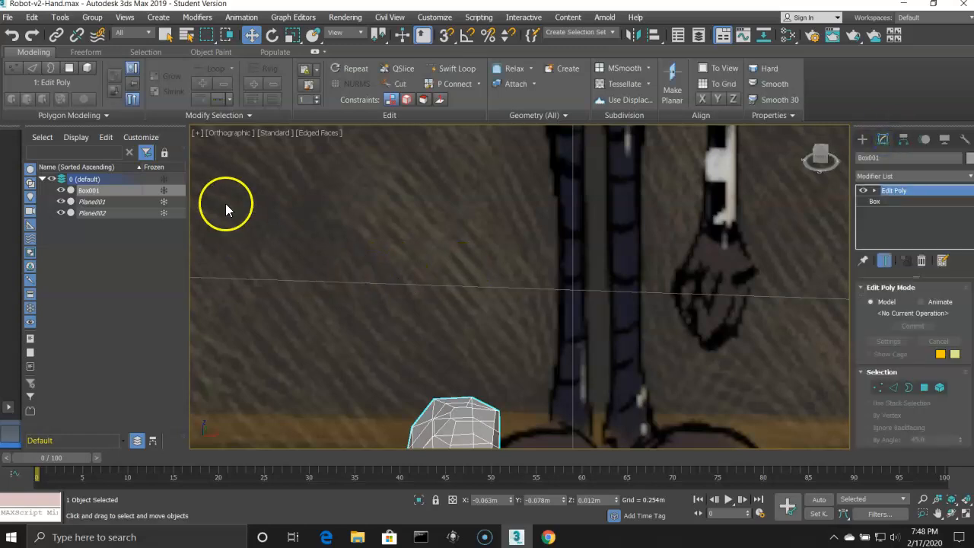
left_click(70, 70)
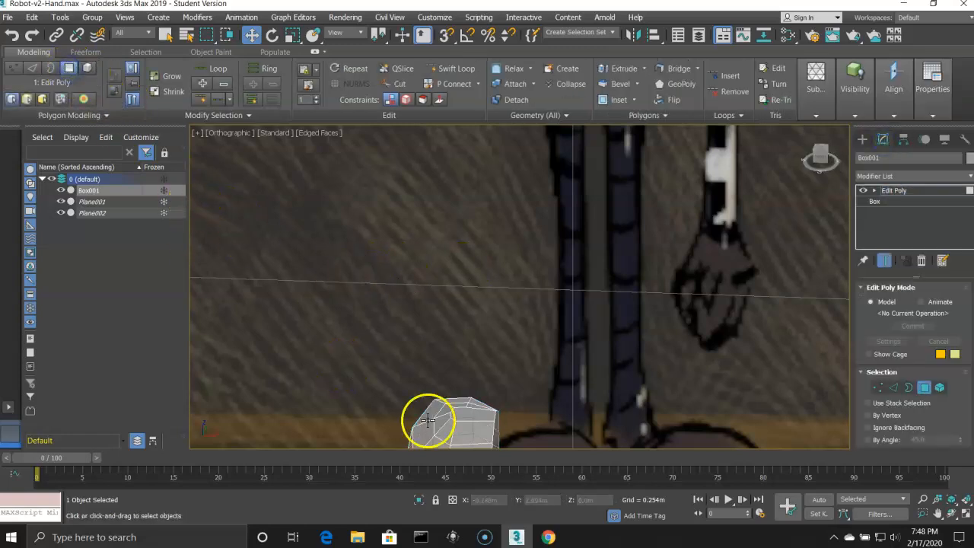
left_click(469, 414)
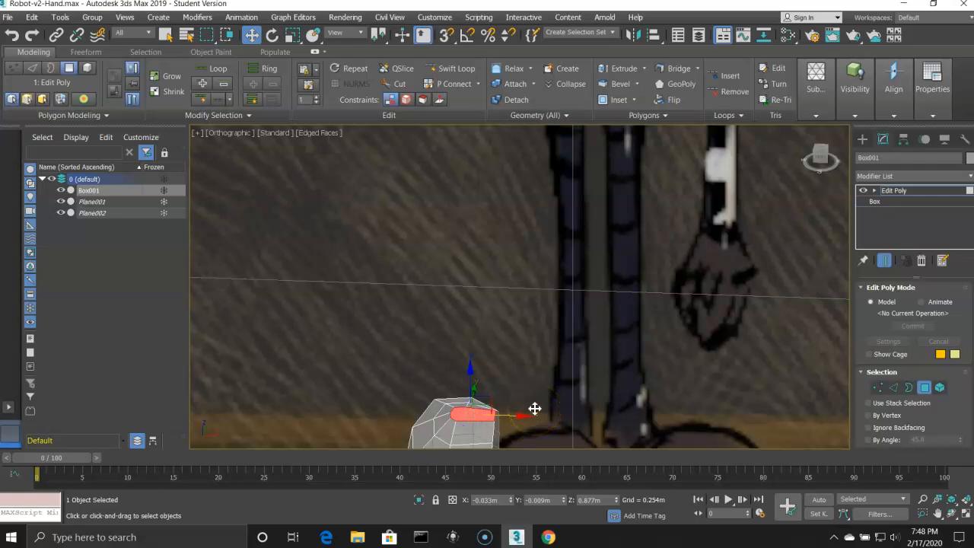
Step: Cut a new edge across the body's top polygon, between its two long edges, at edge level
key("f")
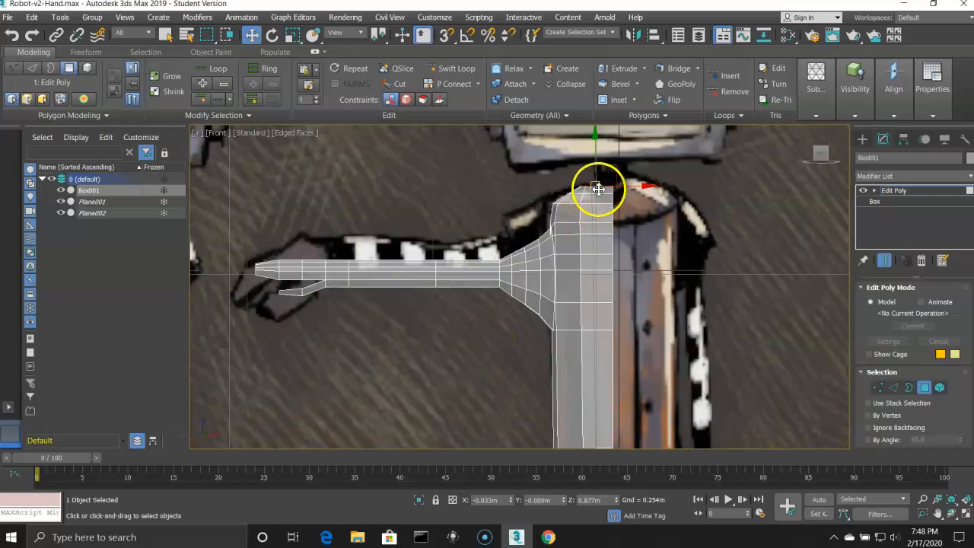
scroll(598, 188, "up", 5)
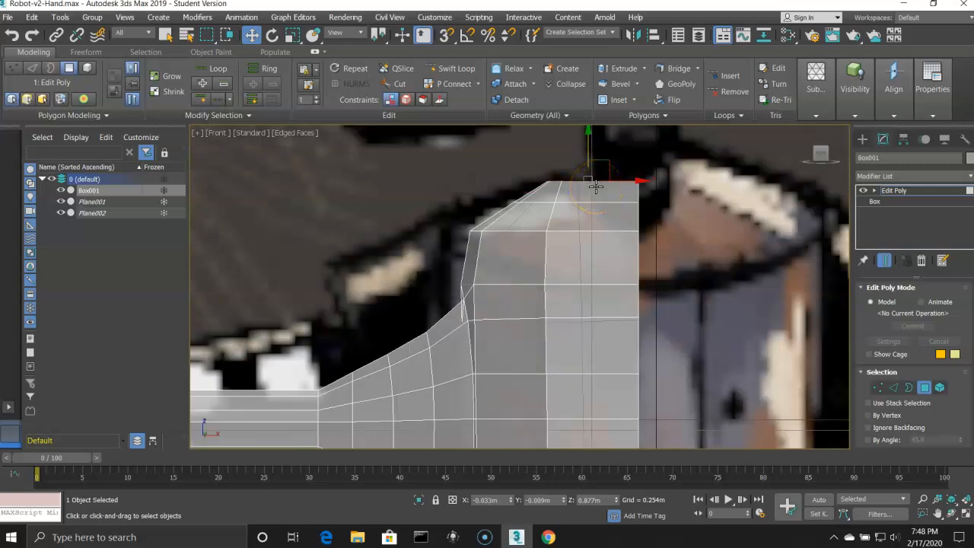
left_click(541, 199)
middle_click_drag(541, 199, 539, 226, "alt")
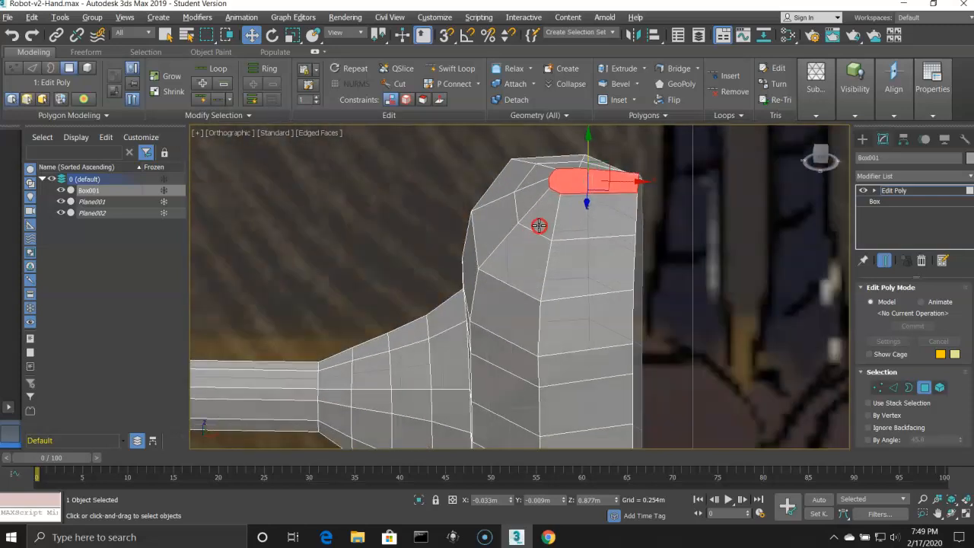
key("f")
scroll(573, 175, "up", 2)
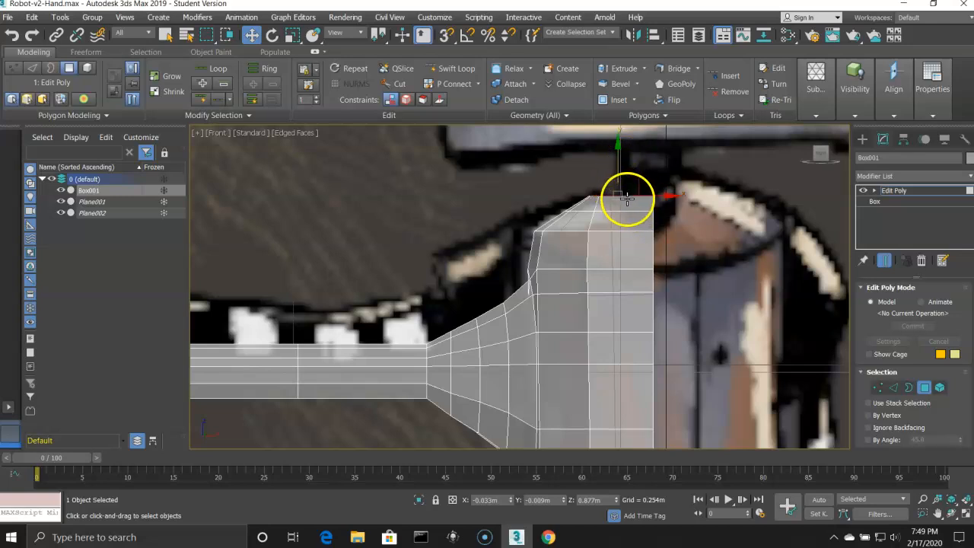
middle_click_drag(627, 197, 626, 252, "alt")
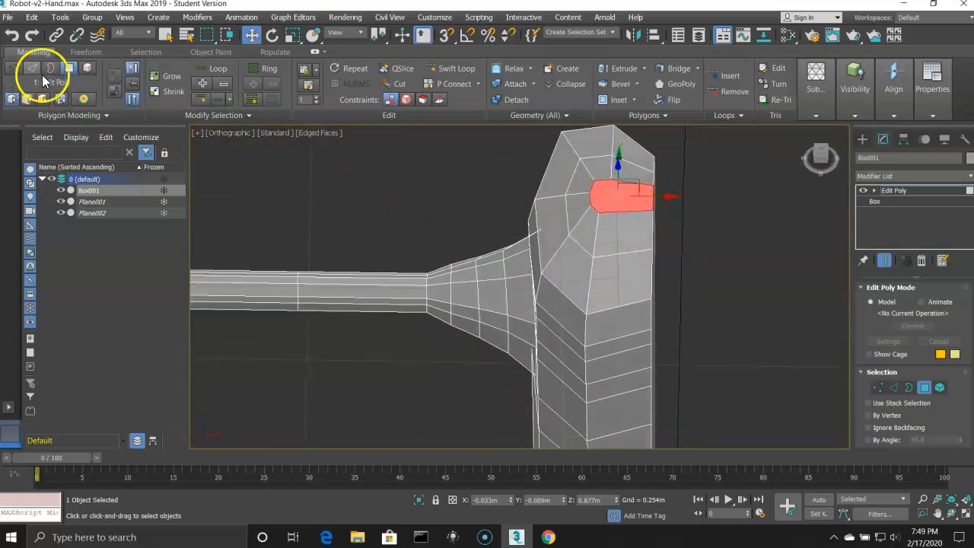
left_click(31, 69)
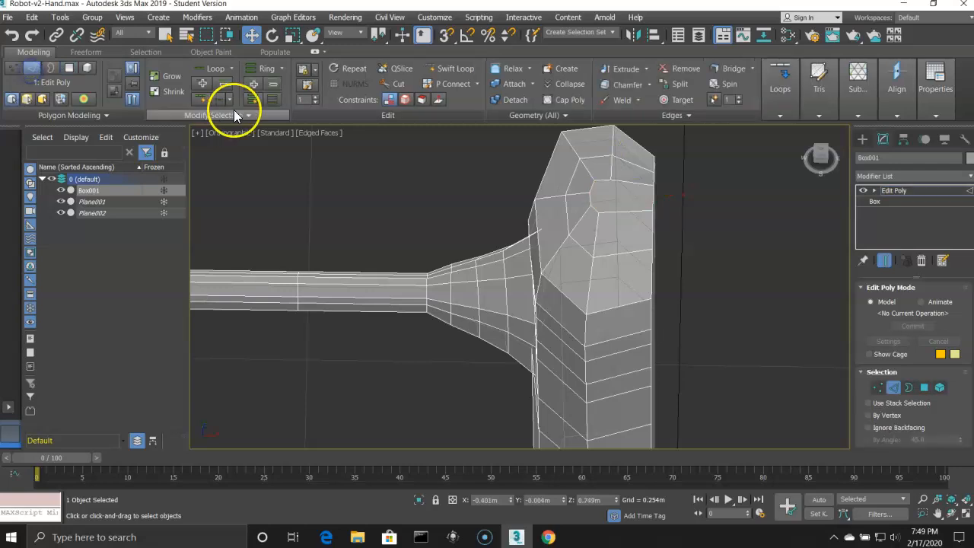
left_click(402, 86)
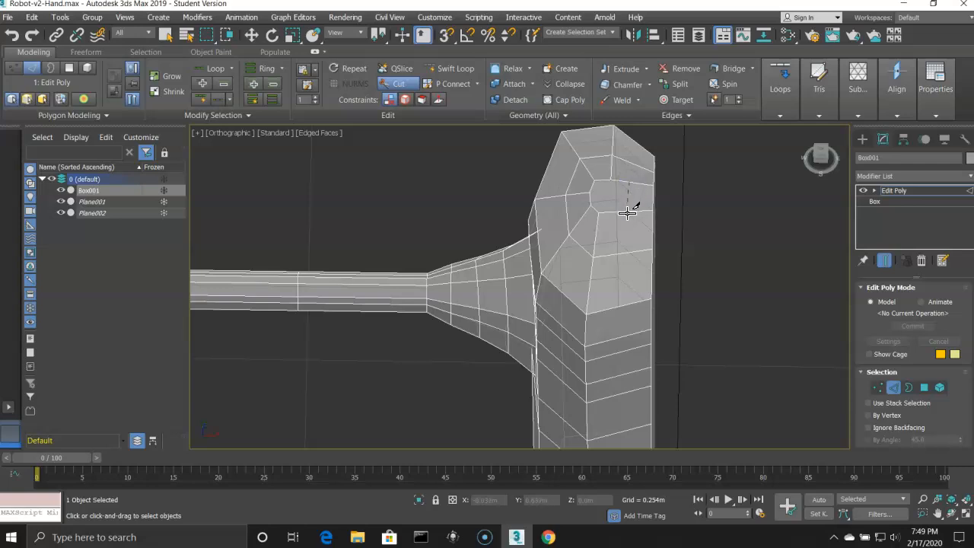
left_click(628, 212)
right_click(660, 219)
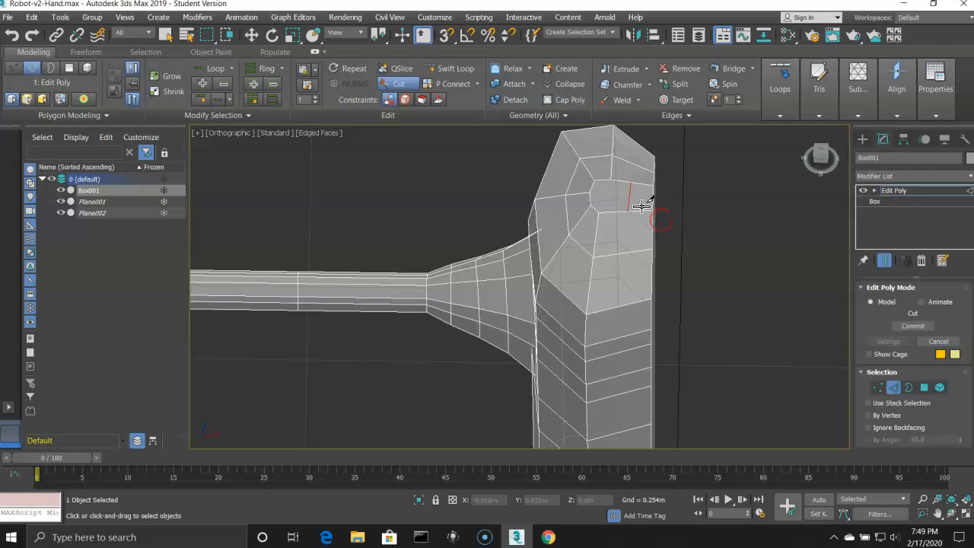
Step: Cut two diagonal edges from the top polygon's outer corners to the middle of the new crosswise edge
left_click(611, 181)
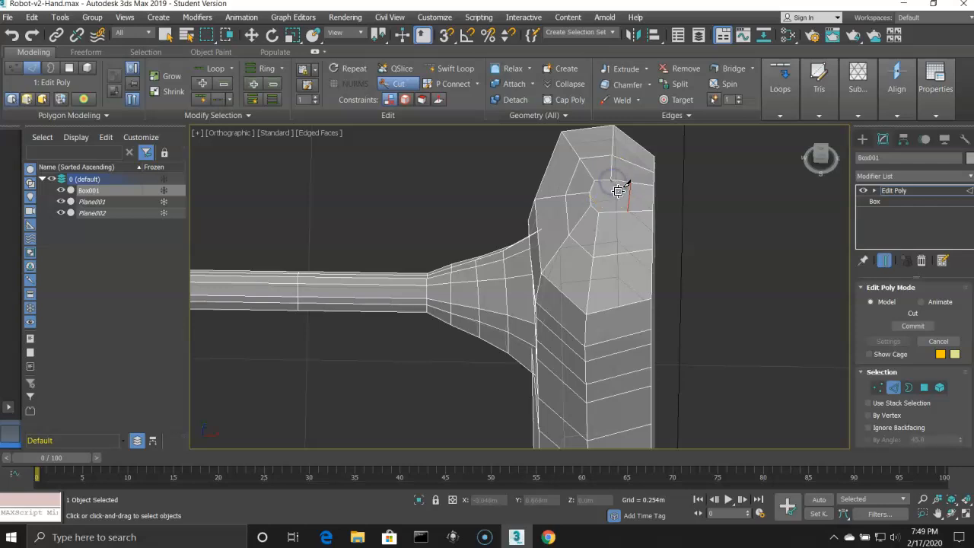
left_click(629, 194)
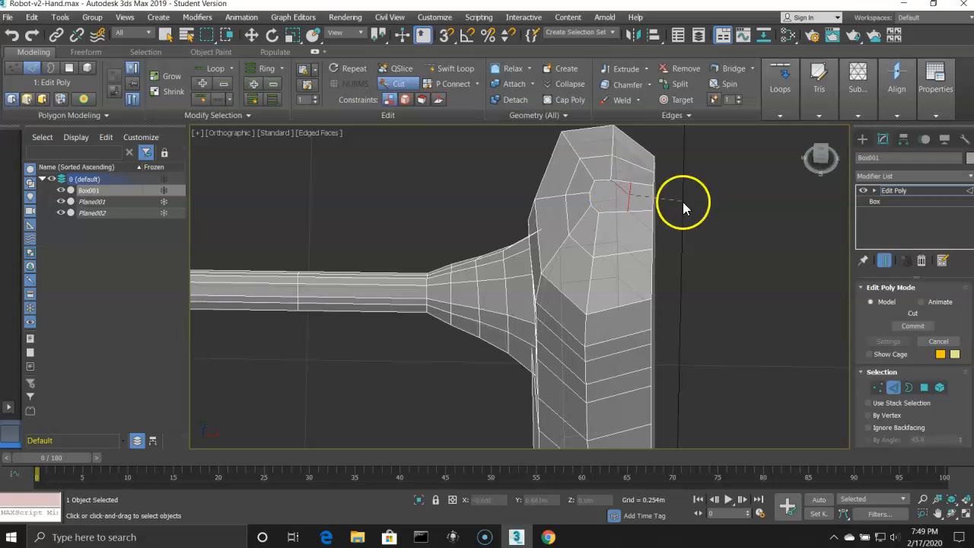
left_click(600, 213)
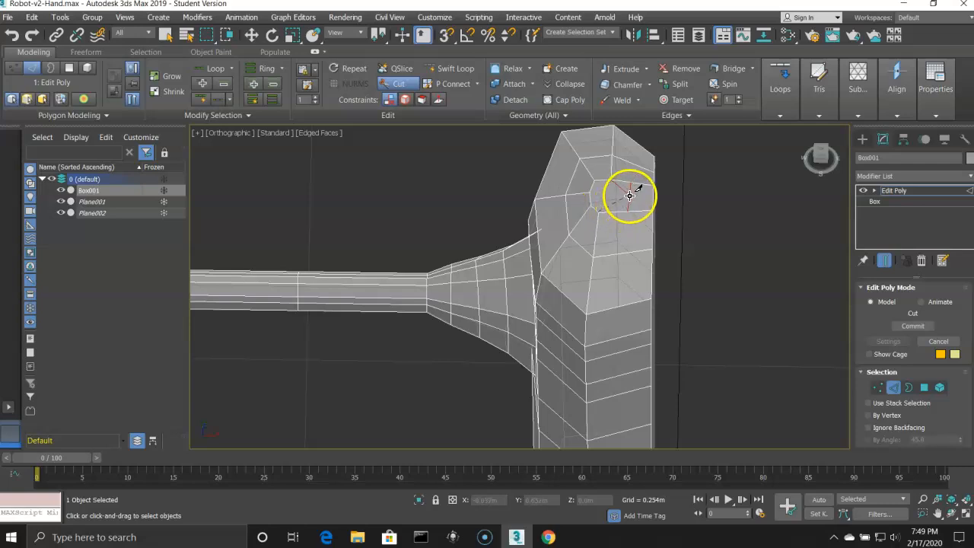
left_click(629, 196)
right_click(701, 207)
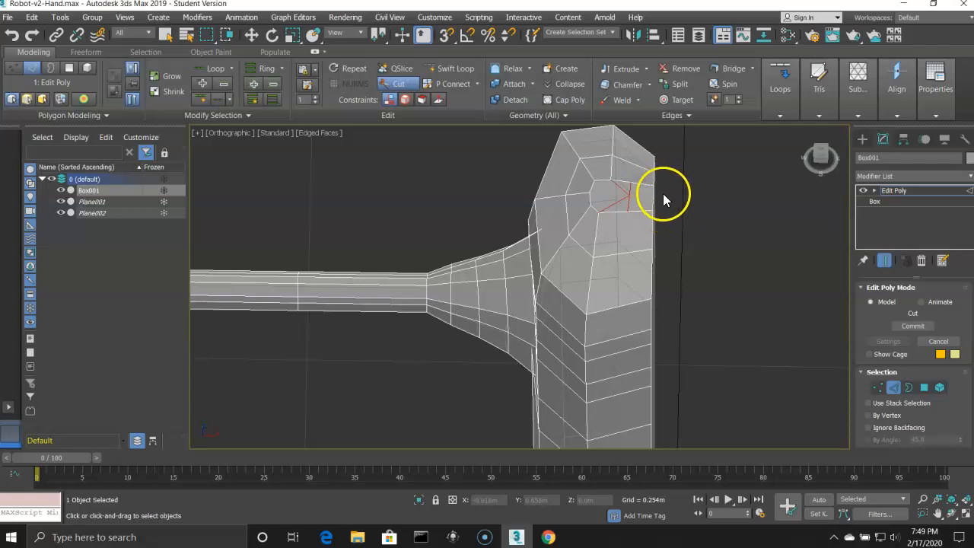
Step: Move the vertex where the new cuts meet about 0.009 m along X toward the arm side
left_click(14, 68)
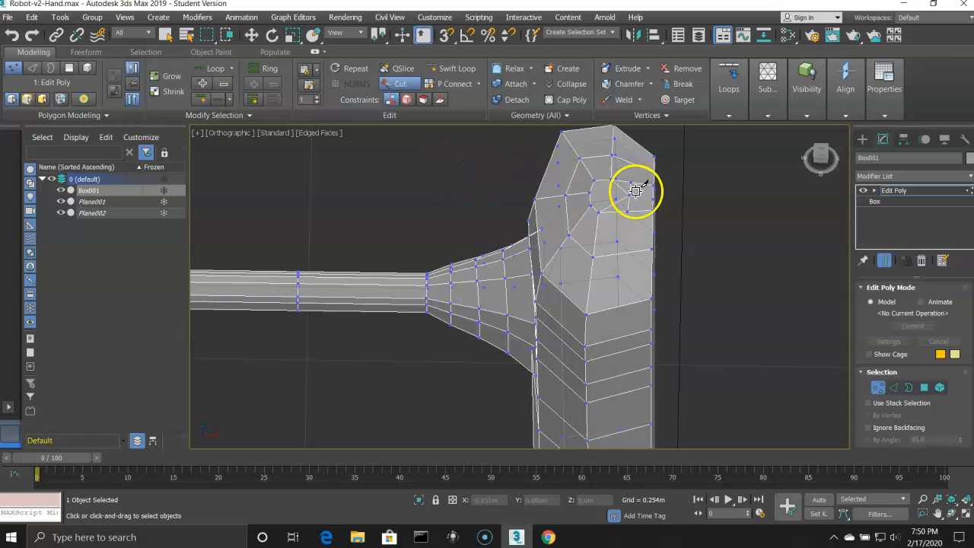
left_click(409, 83)
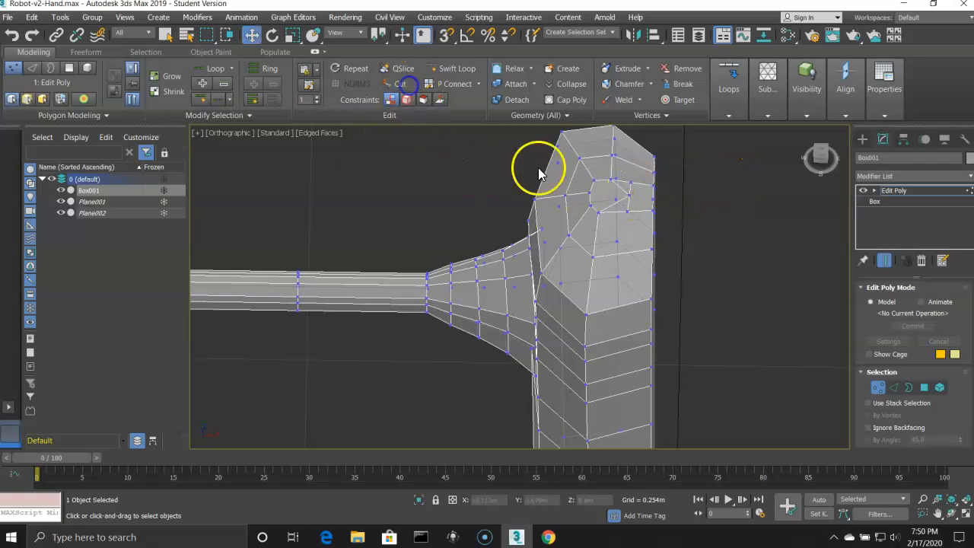
left_click(617, 189)
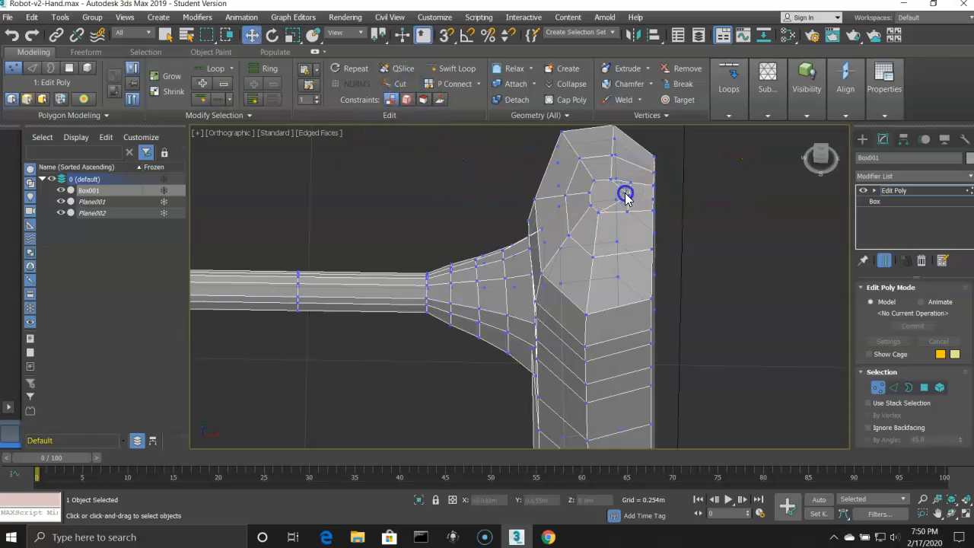
left_click(634, 202)
middle_click_drag(640, 200, 640, 196, "alt")
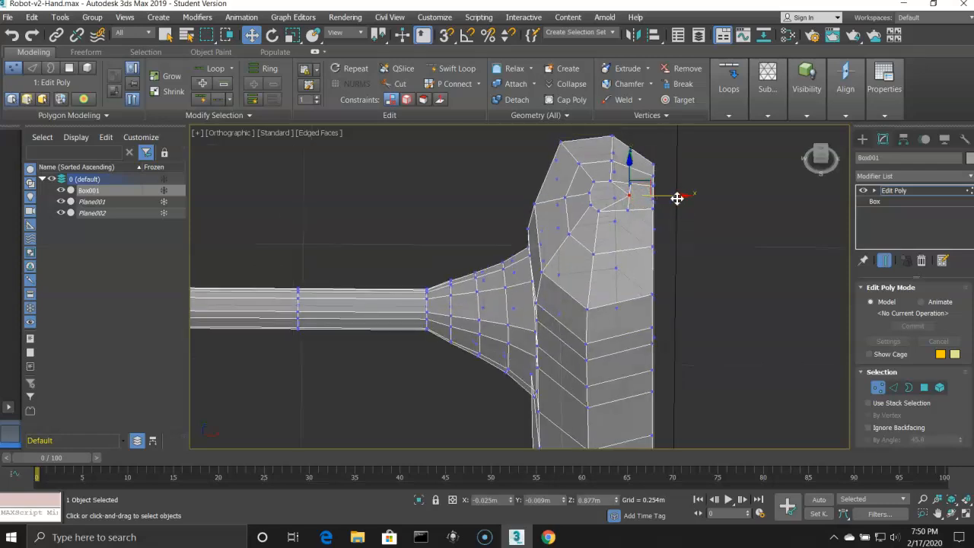
left_click_drag(679, 197, 672, 195)
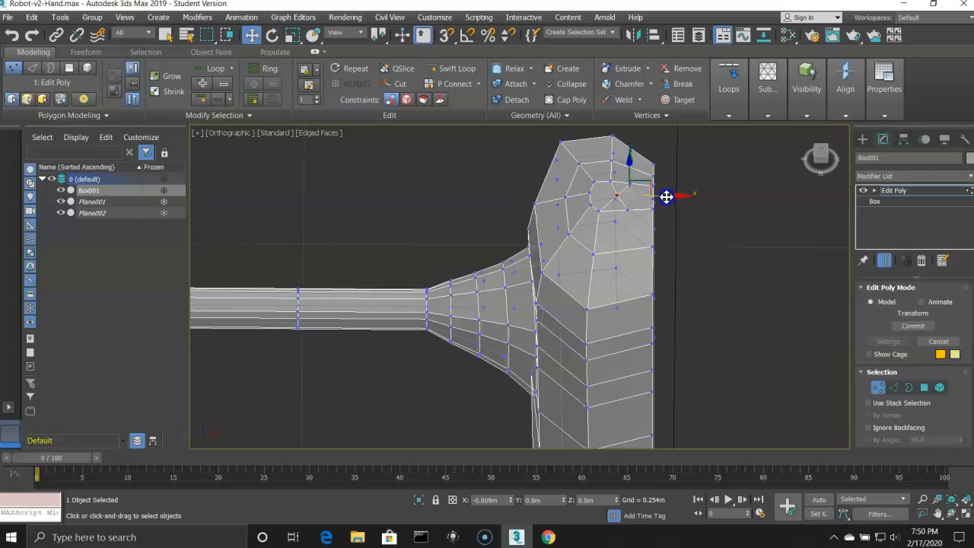
Step: Nudge the vertex where the cuts meet slightly along X and select the small top polygon beside the body's open centre edge
left_click_drag(665, 196, 665, 198)
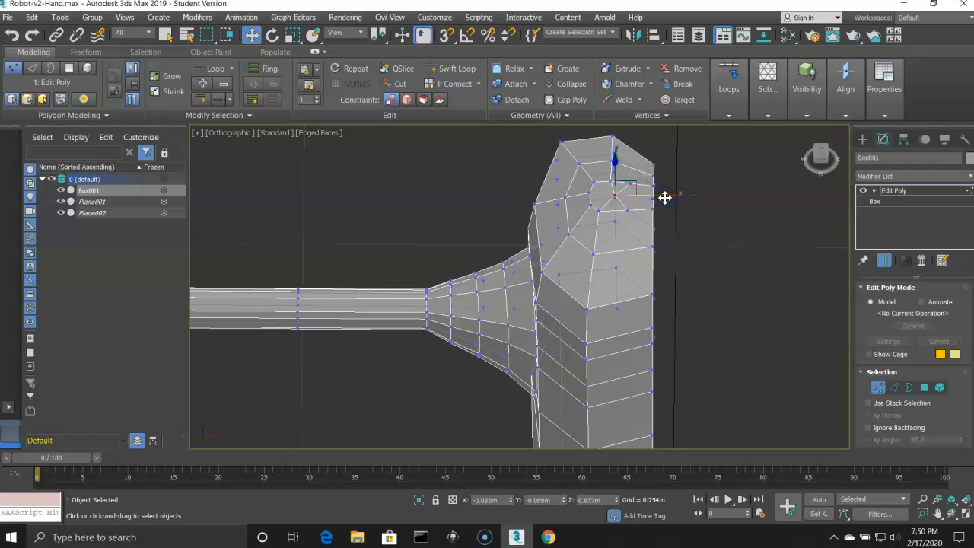
left_click(492, 204)
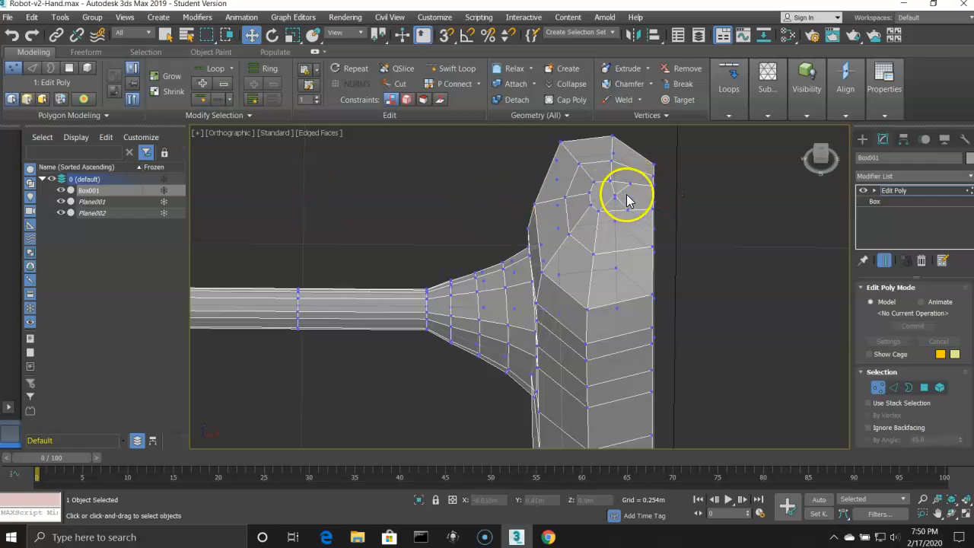
left_click(69, 70)
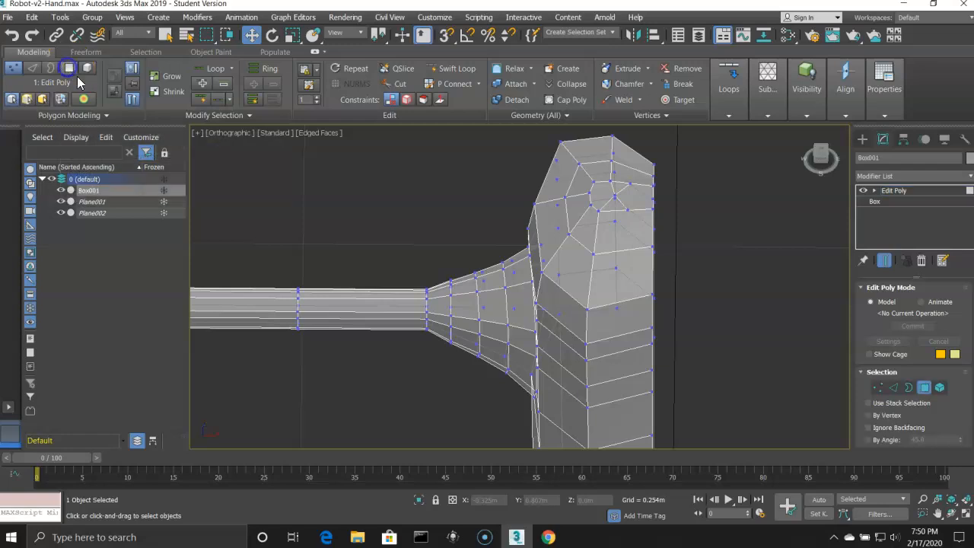
left_click(594, 191)
left_click(698, 181)
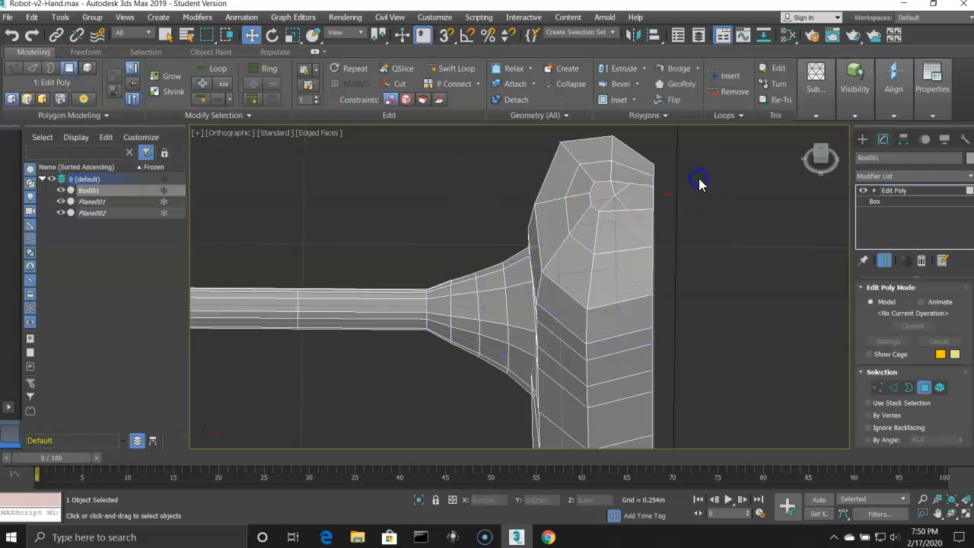
left_click(631, 192)
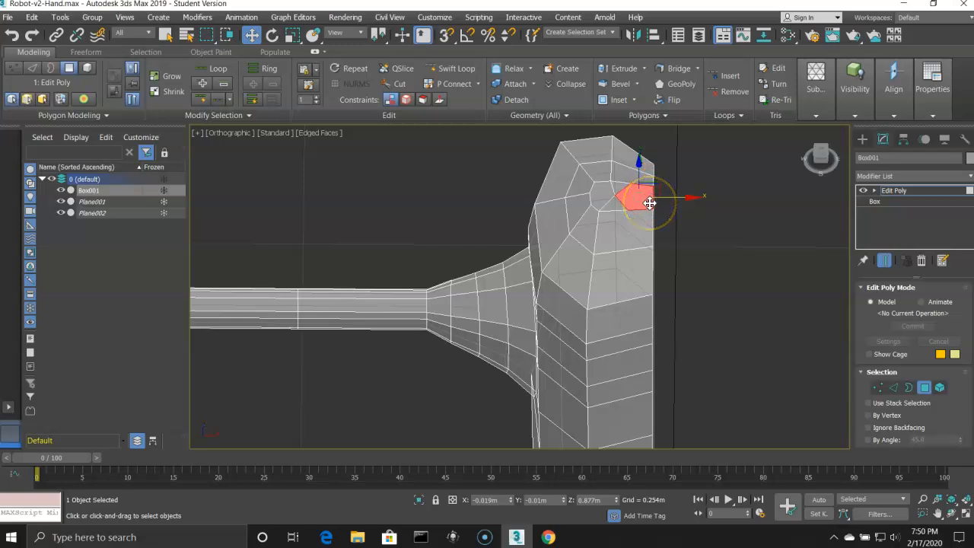
Step: Extrude the selected top polygon 0.032 m upward to form the neck, matching the front reference
key("f")
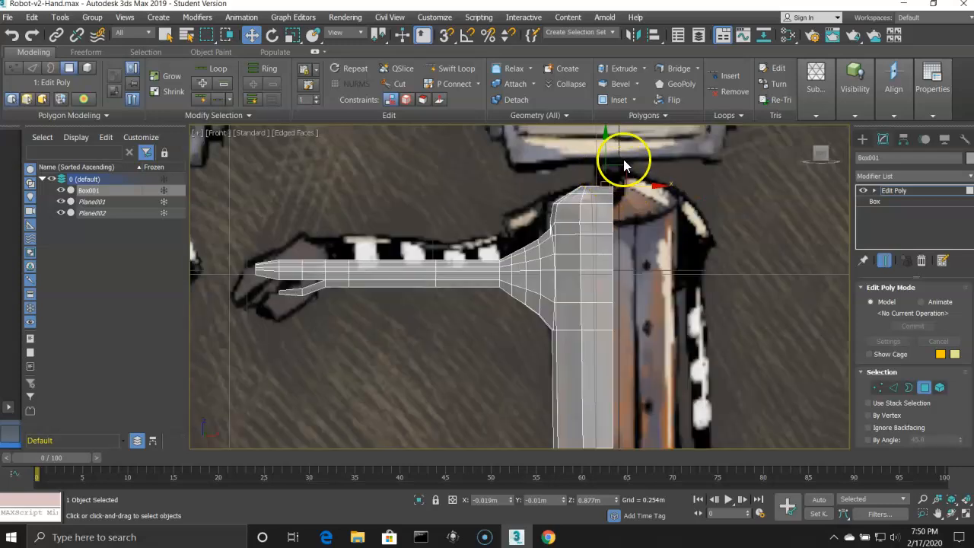
left_click(645, 69)
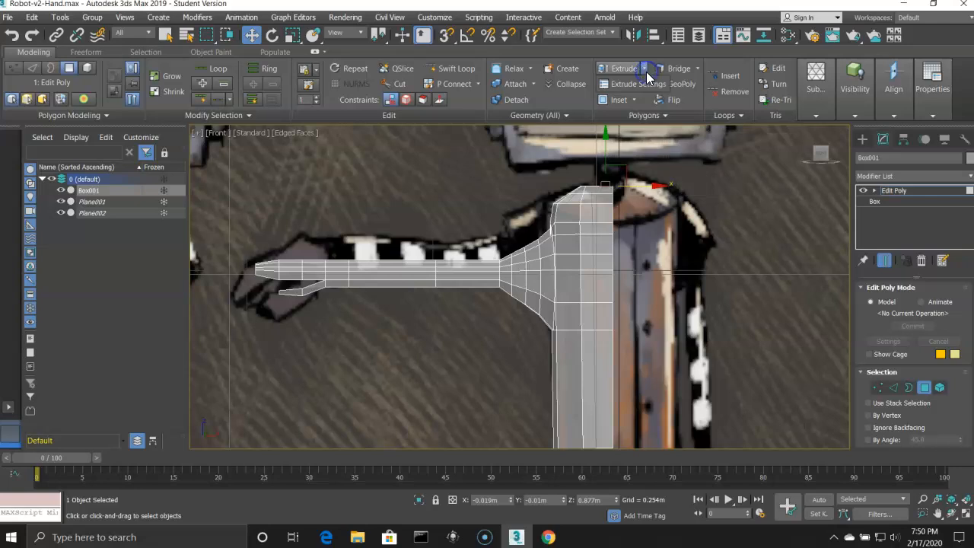
left_click(646, 83)
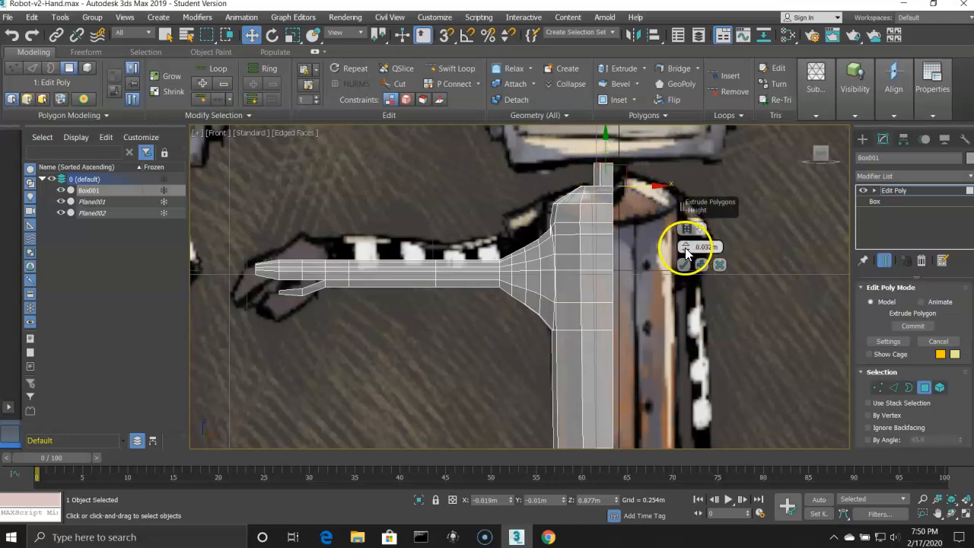
Step: Scale the neck's top polygon wider front to back in the side view so the neck flares toward the head
key("l")
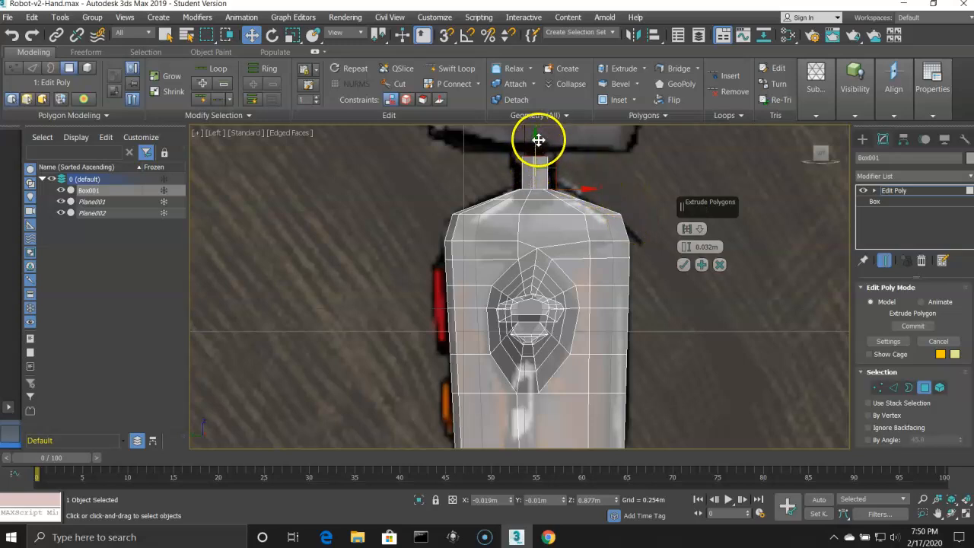
scroll(573, 151, "down", 2)
middle_click_drag(571, 150, 559, 178)
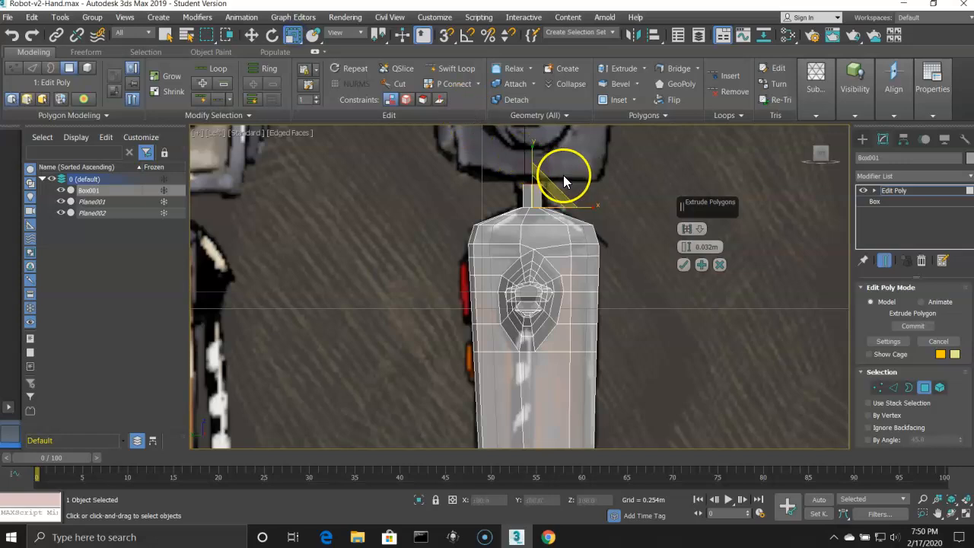
left_click_drag(543, 195, 613, 187)
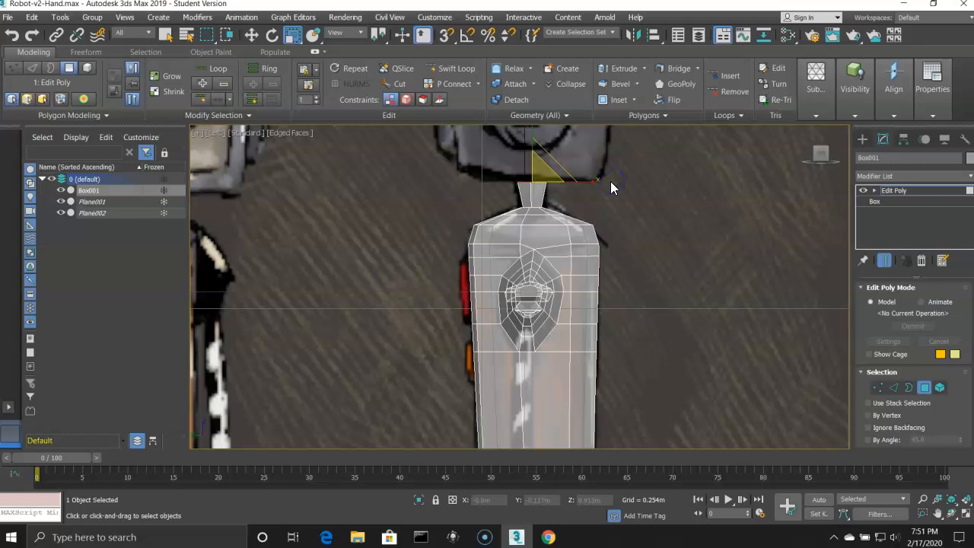
Step: Examine the extruded neck against the head in the front reference and from an angled view
key("f")
left_click(616, 169)
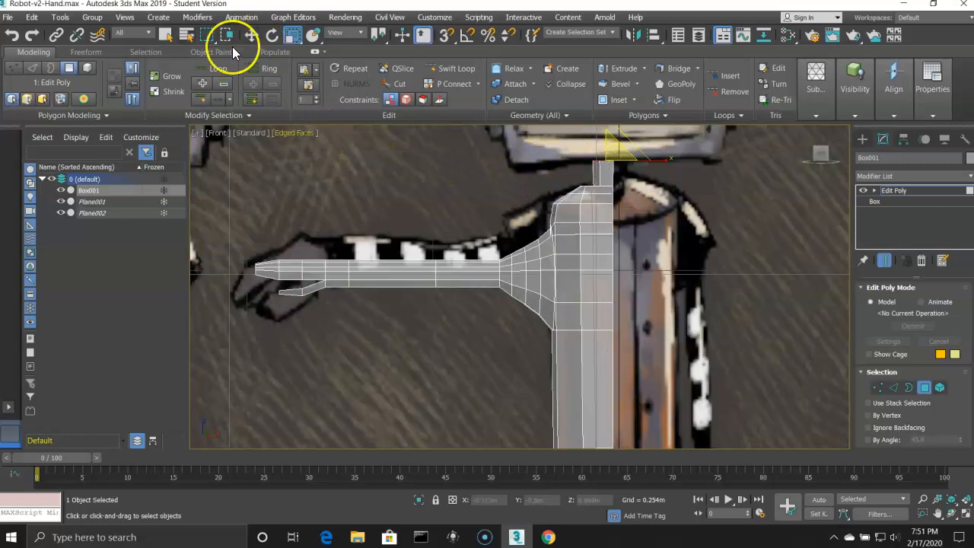
left_click(164, 34)
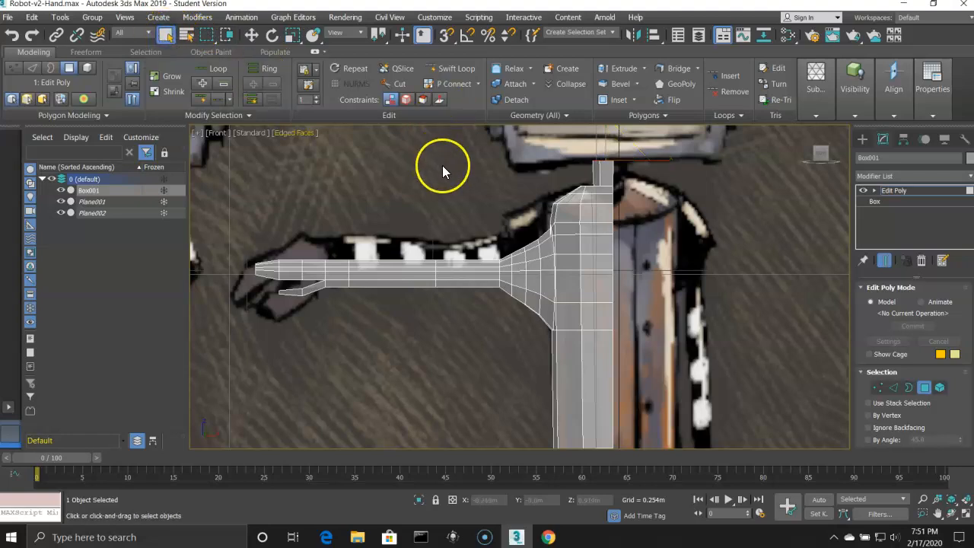
middle_click_drag(443, 166, 414, 265)
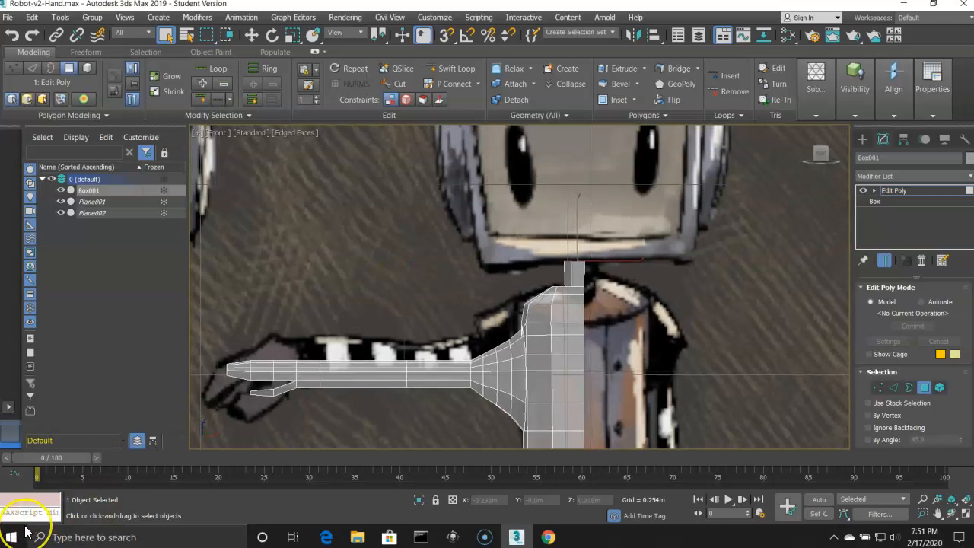
middle_click_drag(382, 312, 358, 339)
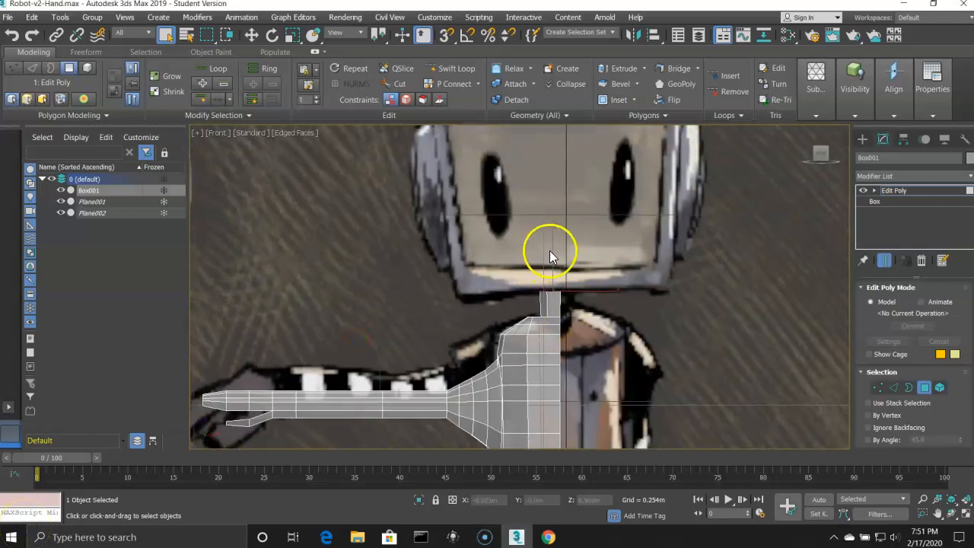
middle_click_drag(560, 241, 570, 282)
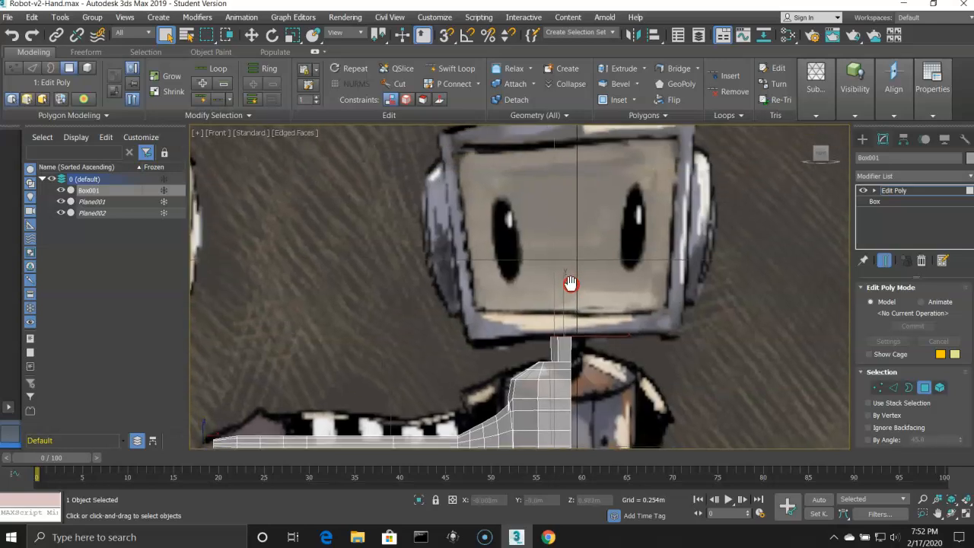
middle_click_drag(582, 346, 584, 368, "alt")
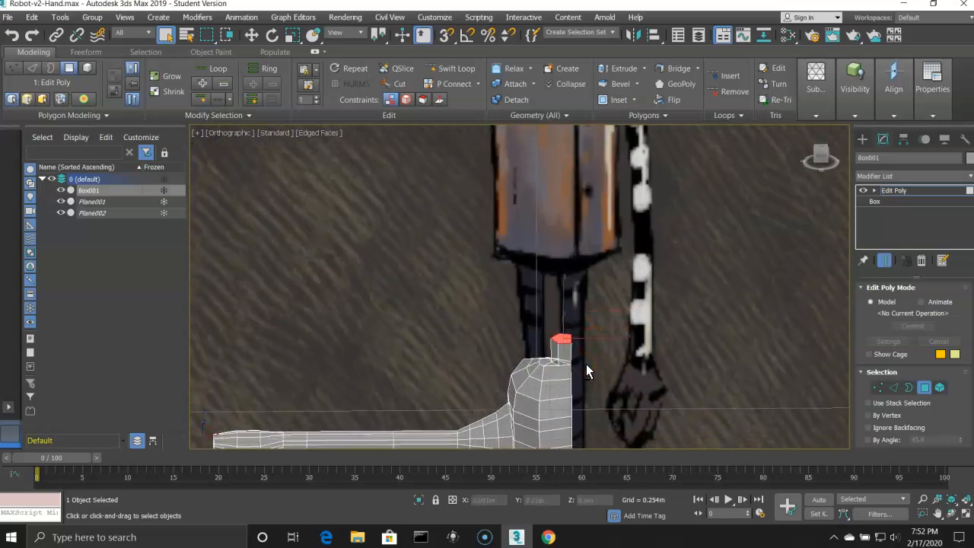
key("f")
middle_click_drag(563, 204, 533, 349)
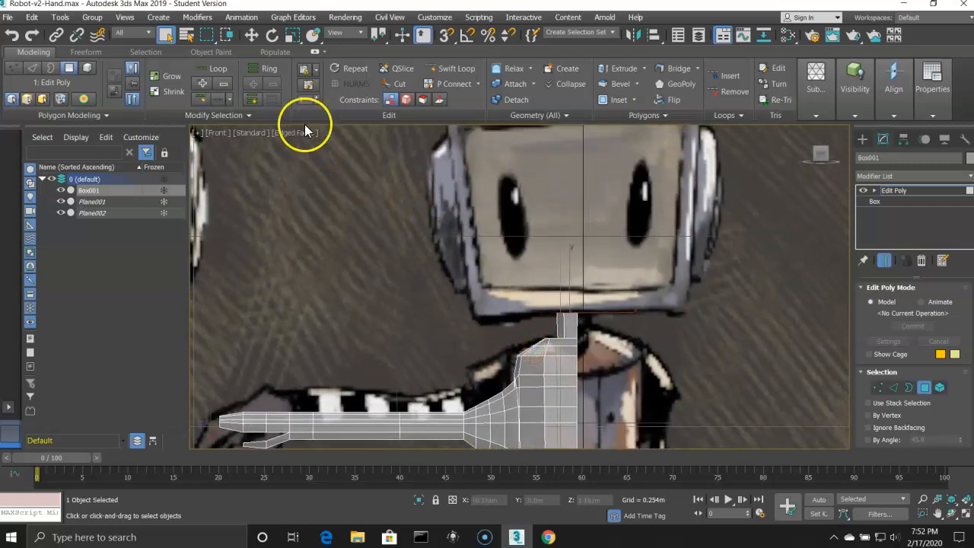
Step: Save the scene as a new file named Robot-v2-Neck in the scenes folder
left_click(8, 17)
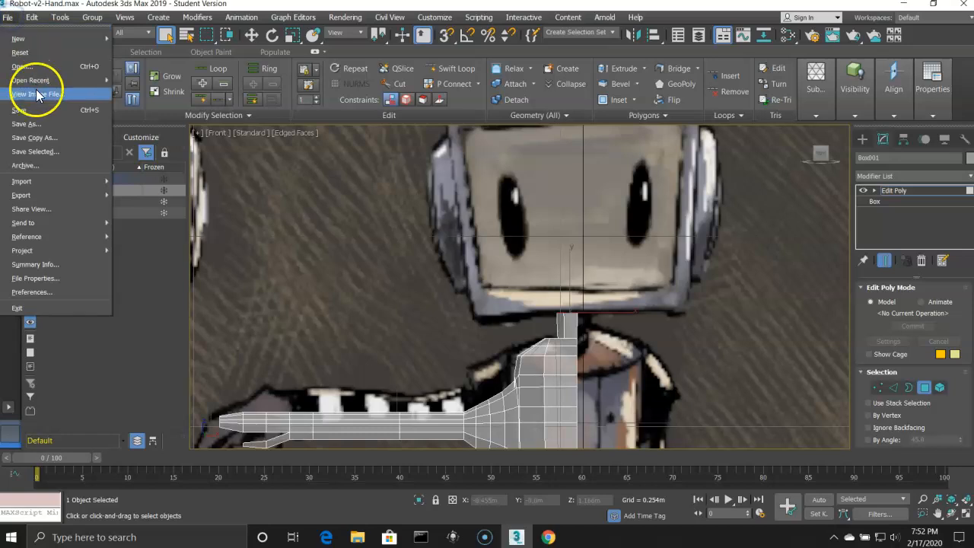
left_click(44, 125)
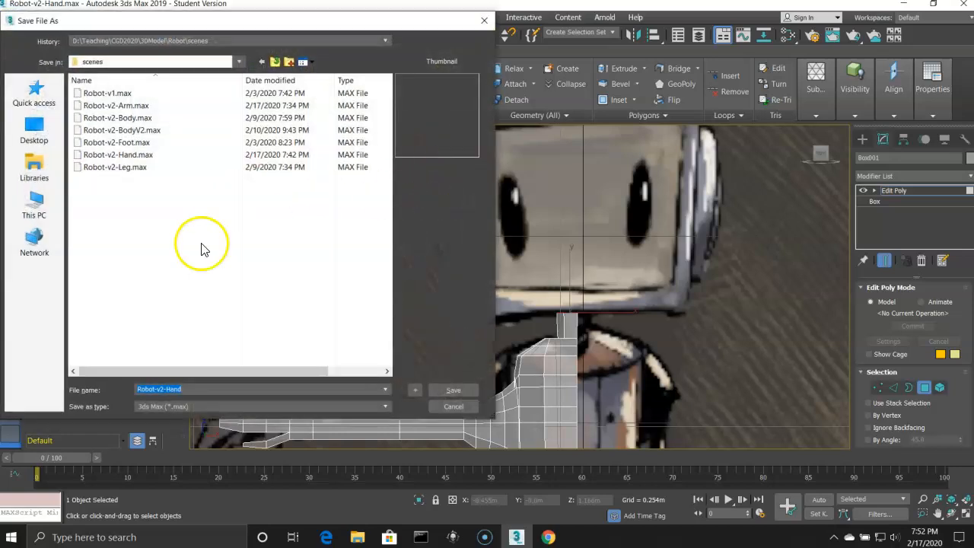
left_click(184, 389)
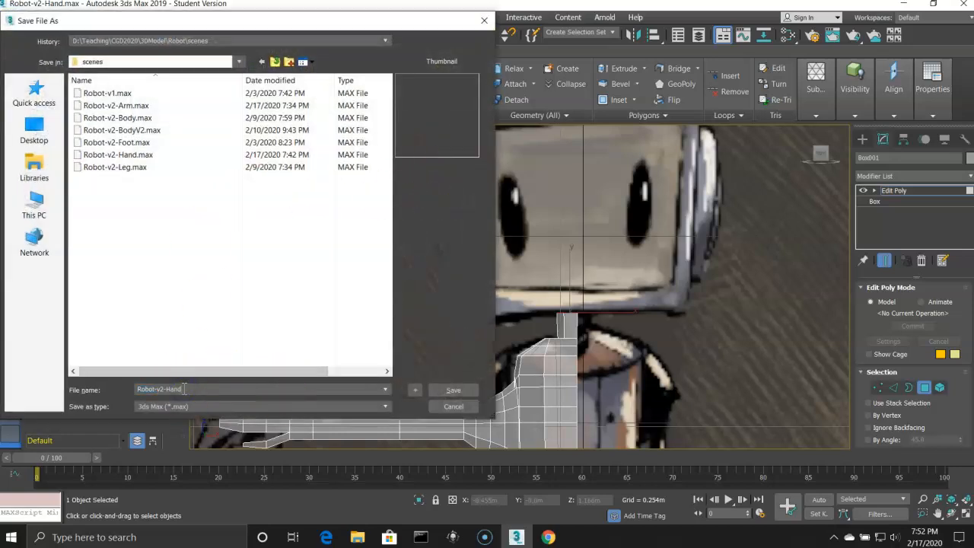
key("BackSpace")
key("BackSpace")
type("Neck")
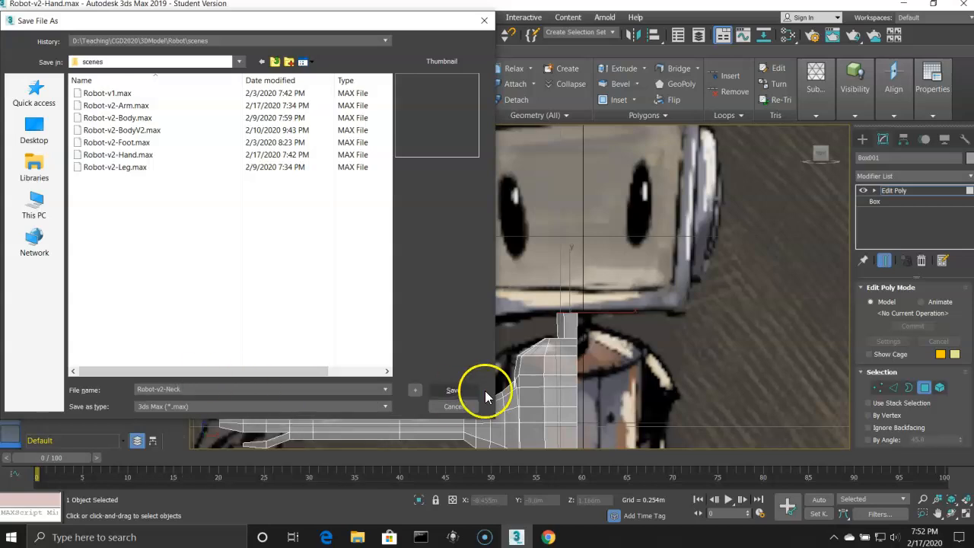
left_click(455, 390)
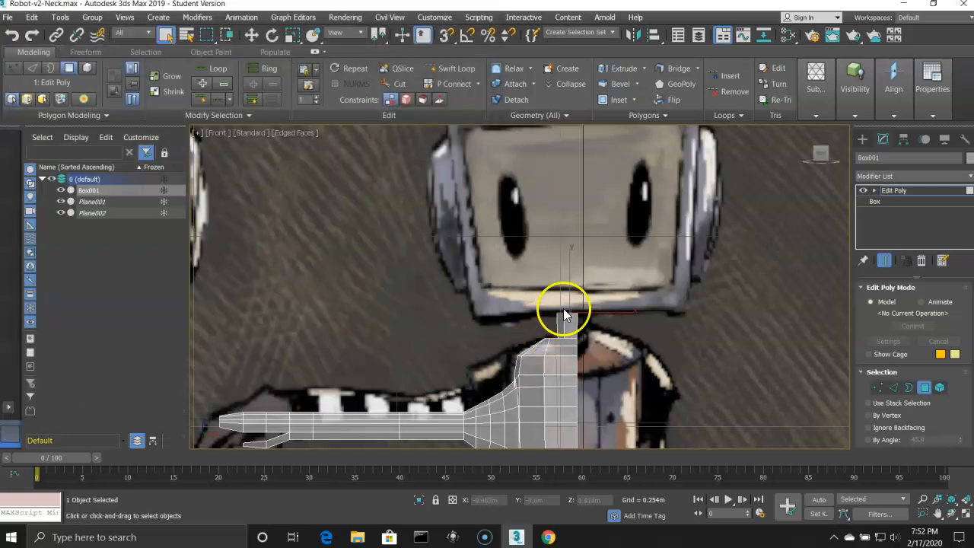
Step: Extrude the neck's top polygon another 0.01 m at the lower edge of the reference head
middle_click_drag(572, 252, 570, 266, "alt")
key("f")
middle_click_drag(609, 156, 583, 221)
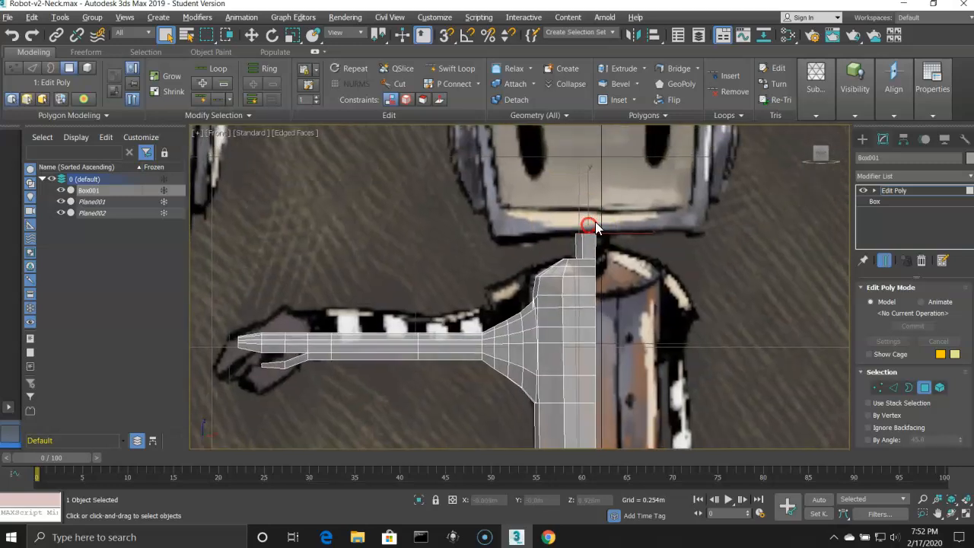
left_click(644, 68)
middle_click_drag(746, 208, 698, 347)
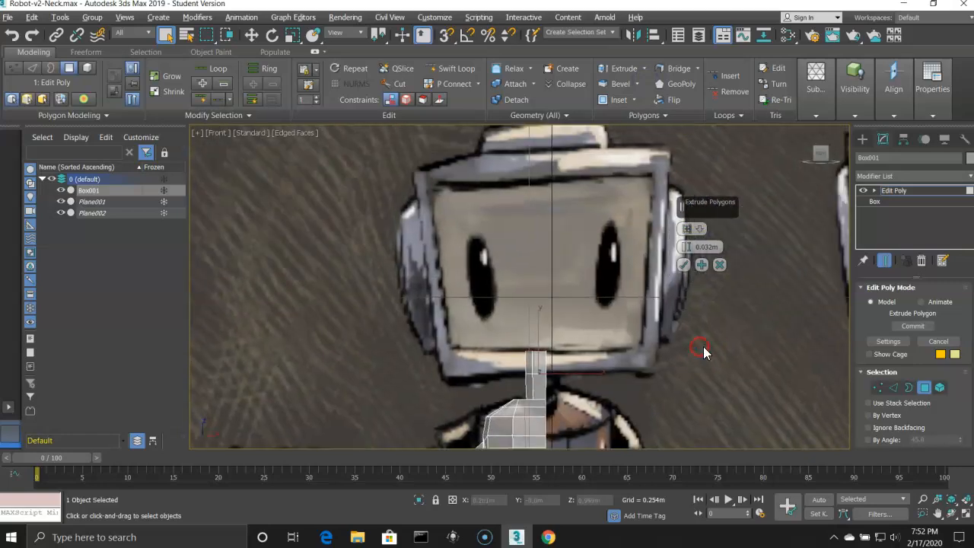
left_click_drag(687, 248, 654, 258)
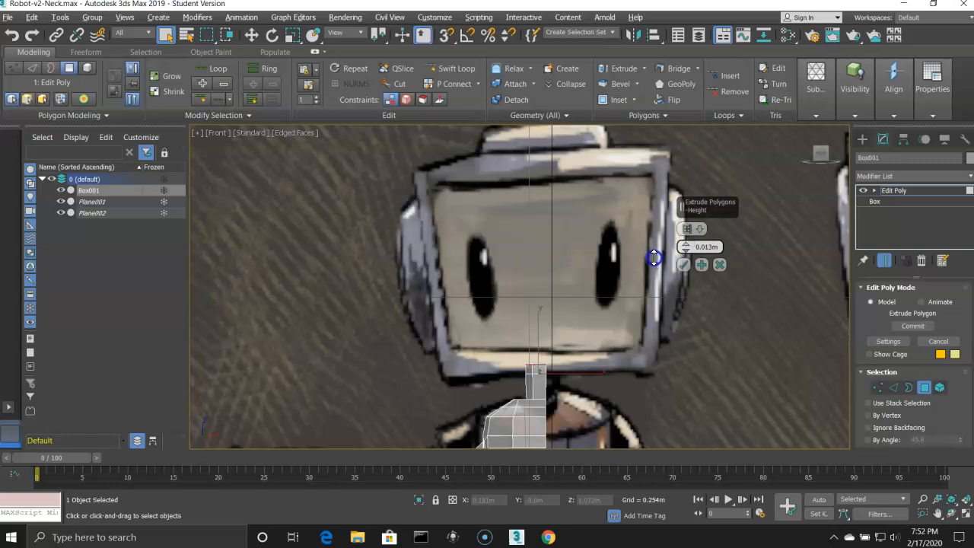
left_click_drag(654, 257, 654, 259)
mouse_move(653, 258)
left_mouse_down()
mouse_move(659, 247)
mouse_move(655, 261)
left_mouse_up()
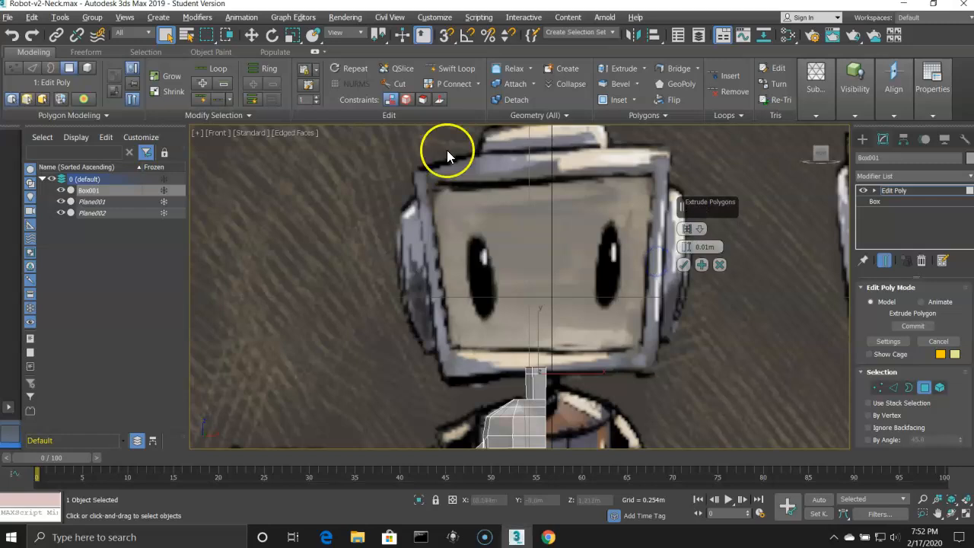
Step: Scale the new top polygon out to the reference head's side edge in the front view and enlarge its depth in the side view
left_click(292, 37)
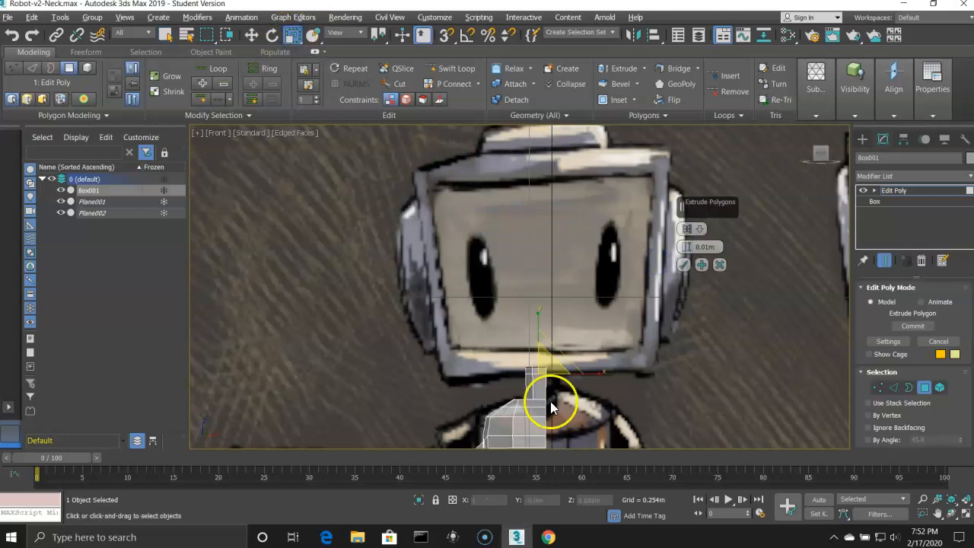
left_click_drag(598, 373, 841, 358)
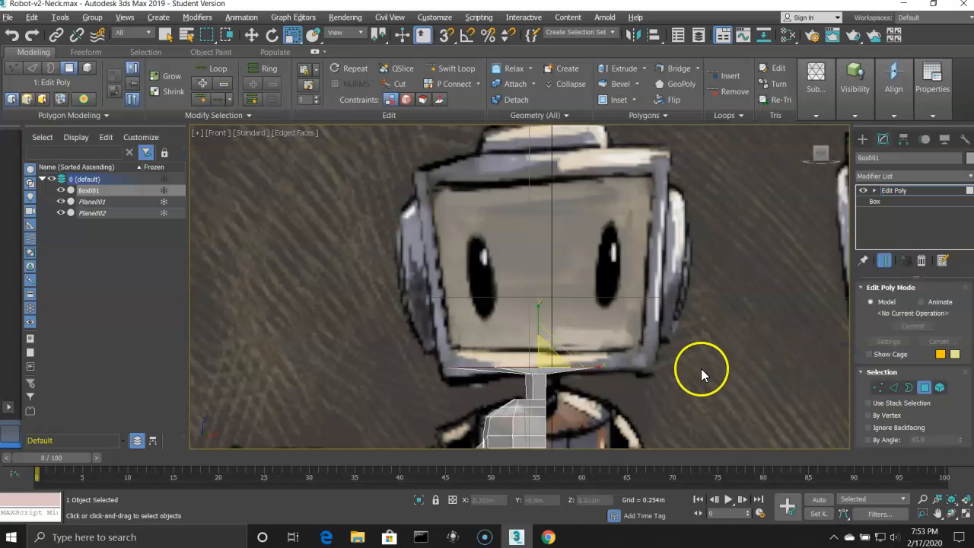
key("l")
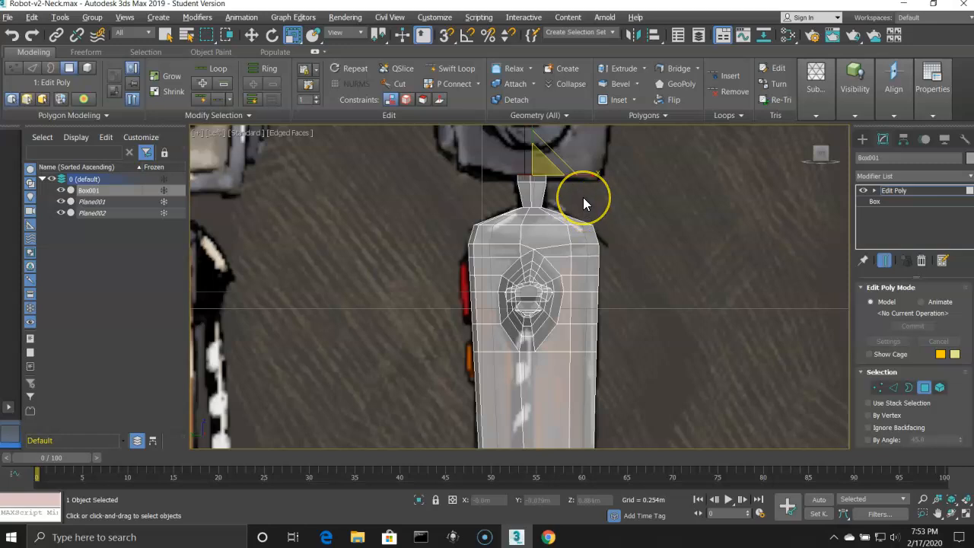
left_click_drag(597, 178, 750, 186)
middle_click_drag(742, 188, 644, 216, "alt")
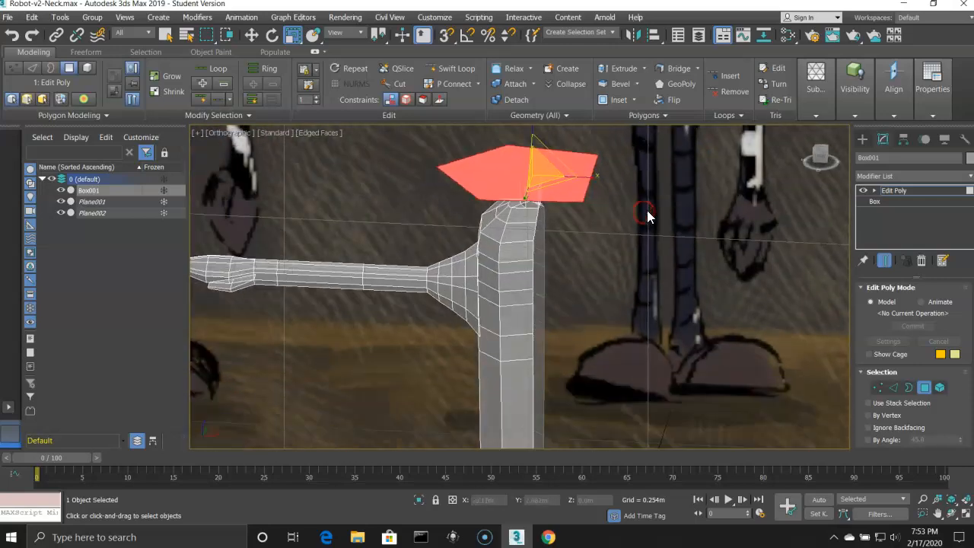
Step: Move the enlarged polygon down about 0.008 m so it sits flat at the neck's top in the front view
key("f")
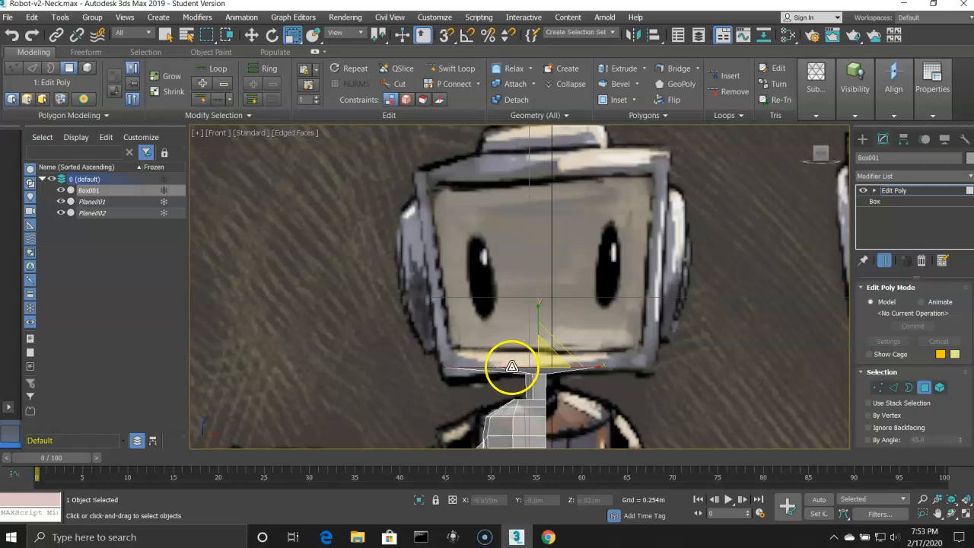
scroll(511, 368, "up", 4)
scroll(469, 363, "down", 3)
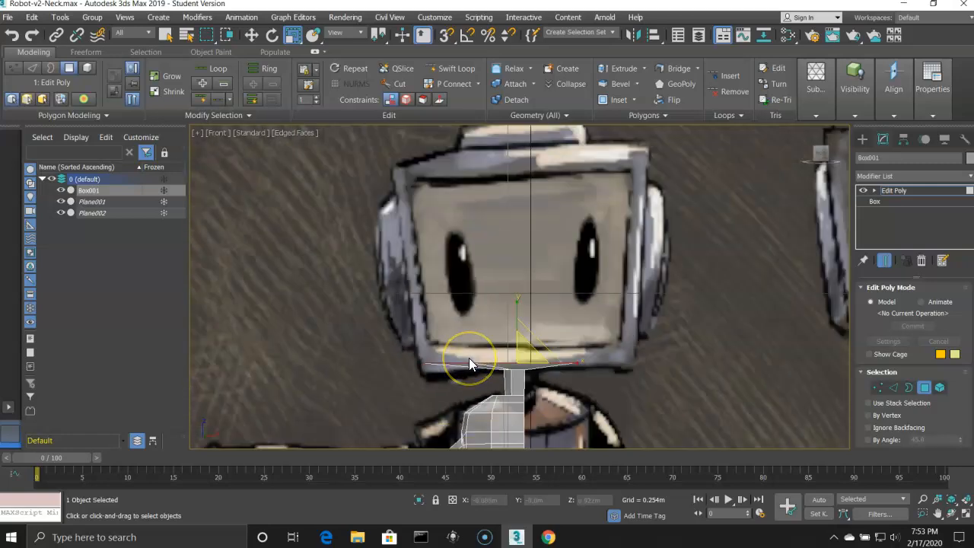
left_click(251, 35)
left_click_drag(517, 309, 517, 313)
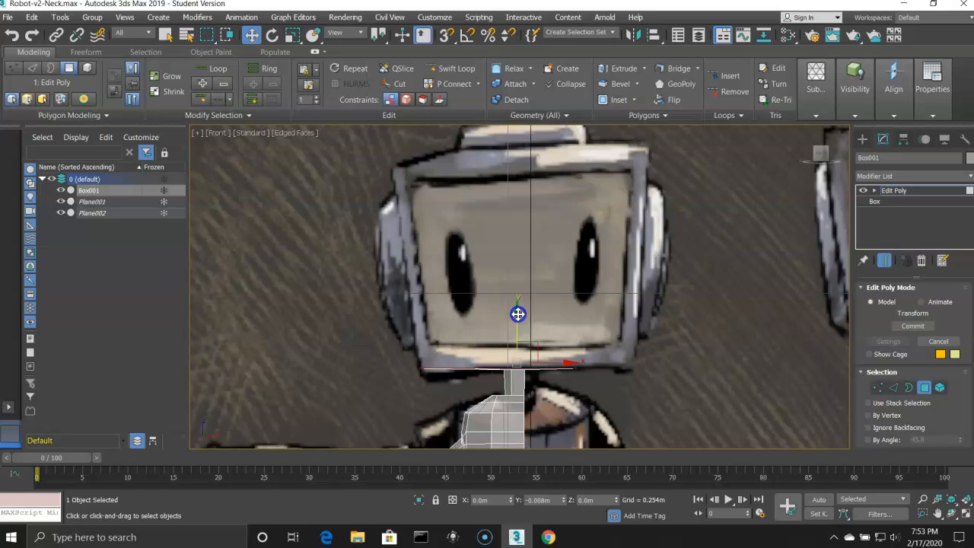
mouse_move(517, 315)
middle_mouse_down("alt")
mouse_move(587, 300)
mouse_move(609, 269)
mouse_move(680, 307)
mouse_move(602, 319)
mouse_move(548, 298)
mouse_move(531, 306)
middle_mouse_up("alt")
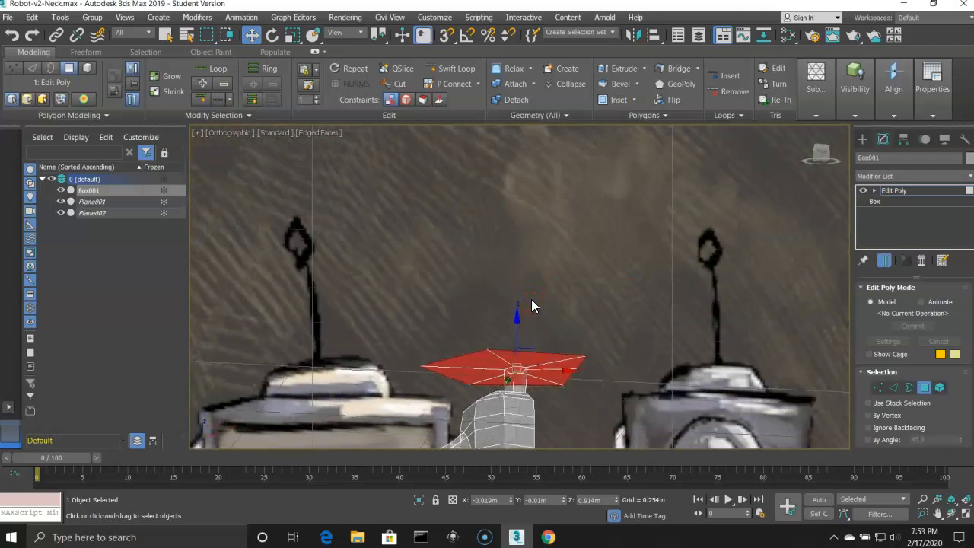
Step: Extrude the enlarged top polygon 0.3 m up to the reference head's upper edge, checking it in the front and side views
key("l")
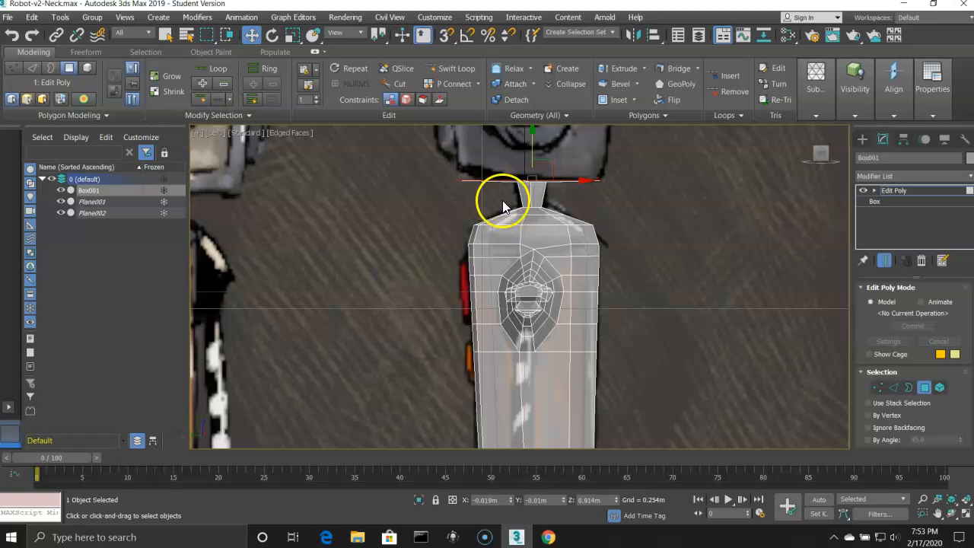
key("f")
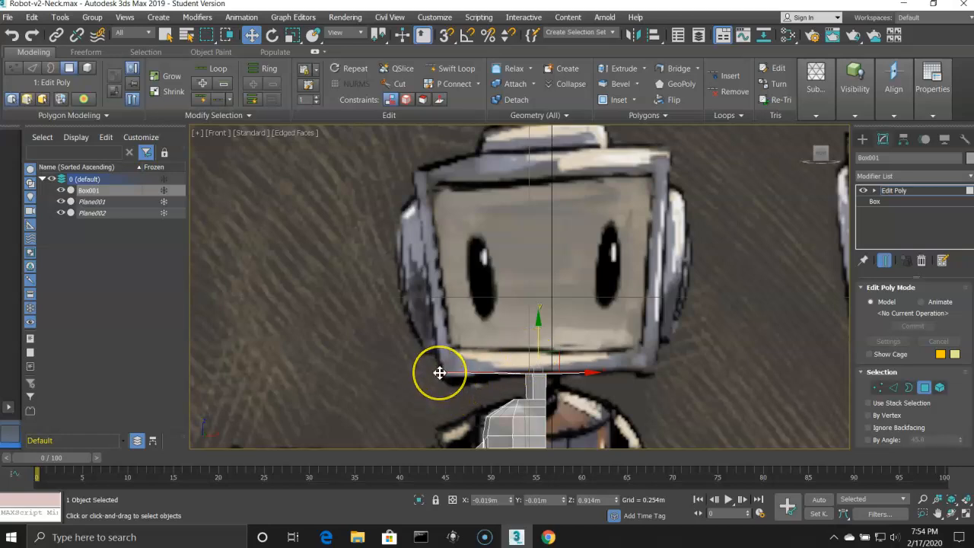
key("l")
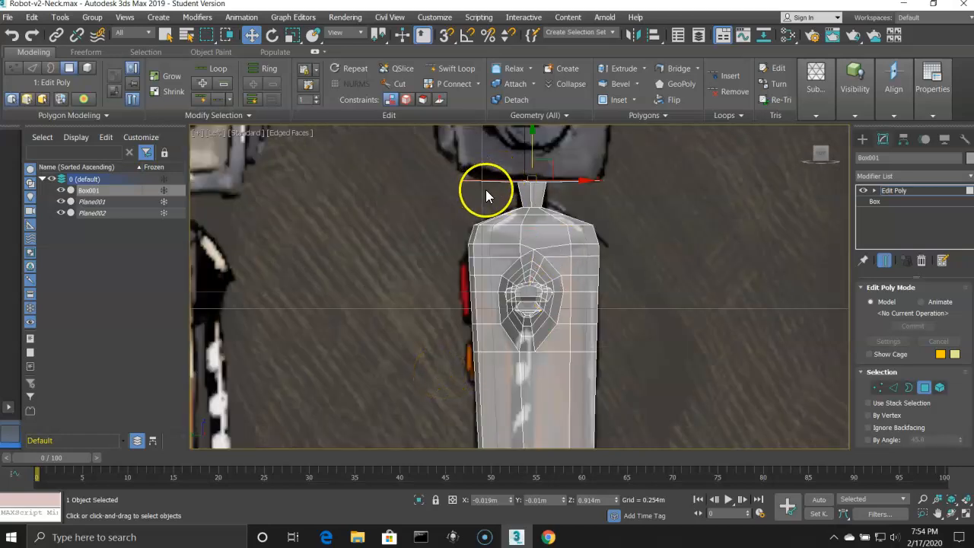
scroll(486, 190, "down", 4)
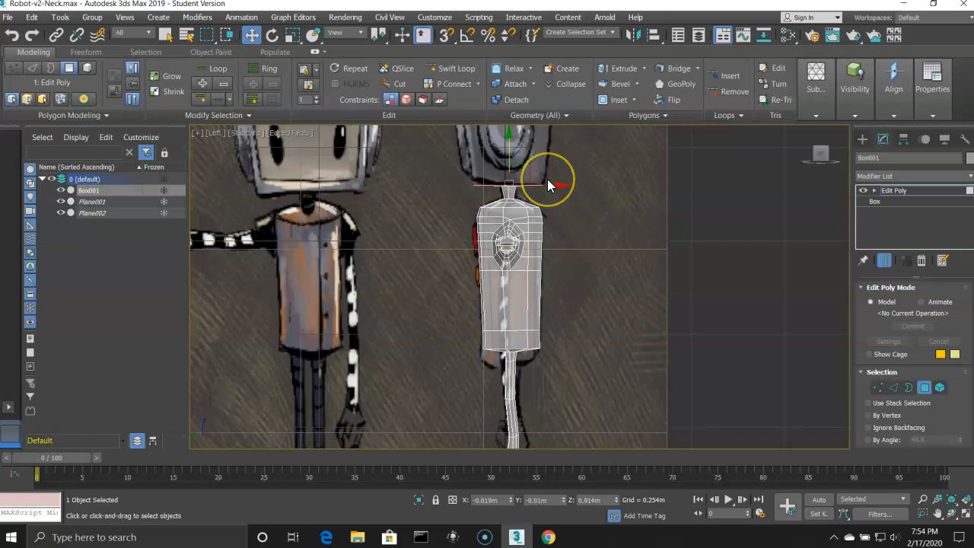
key("f")
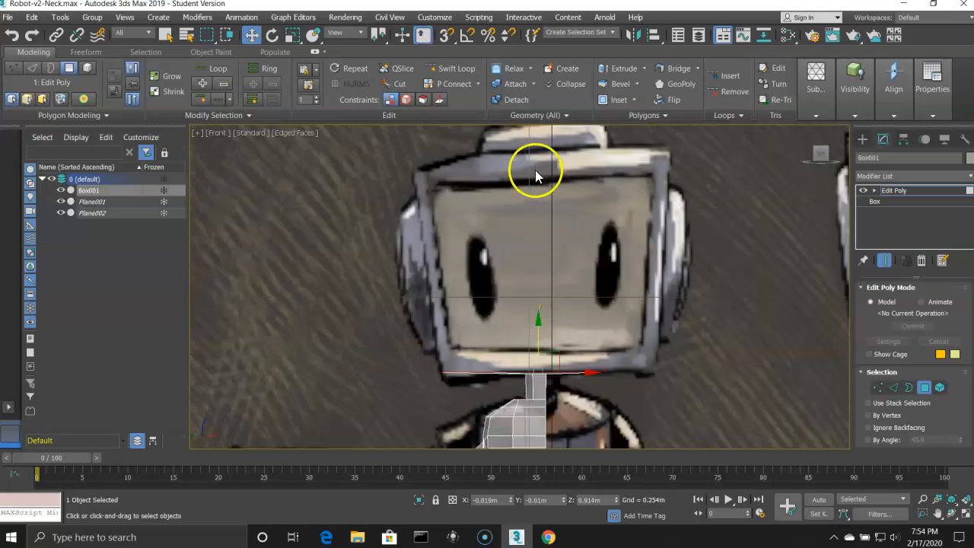
left_click(643, 71)
left_click(644, 82)
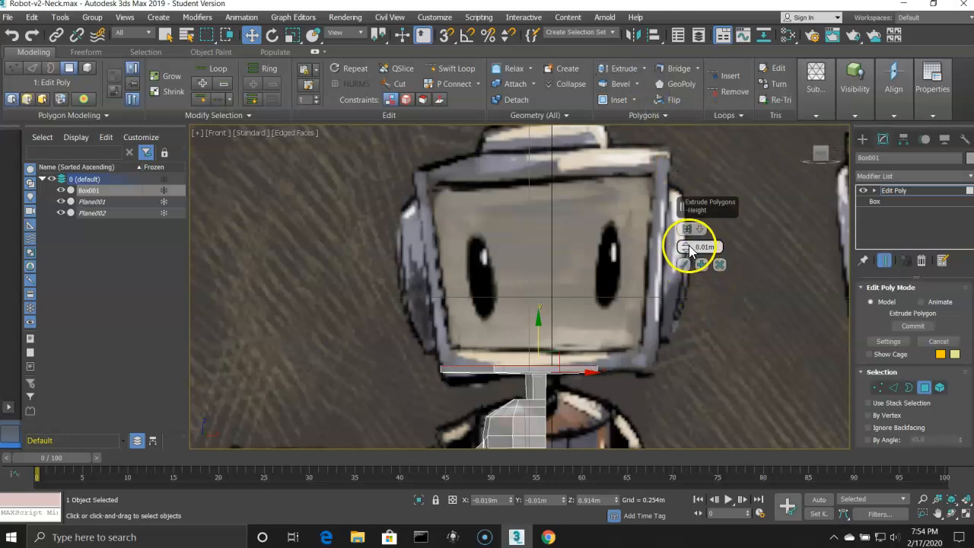
mouse_move(685, 247)
left_mouse_down()
mouse_move(683, 172)
mouse_move(678, 230)
left_mouse_up()
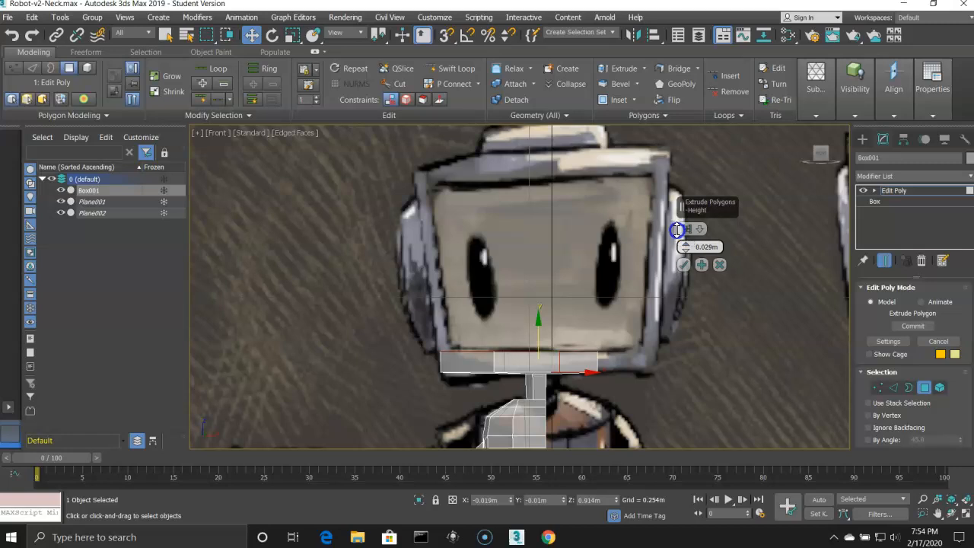
left_click_drag(676, 229, 690, 32)
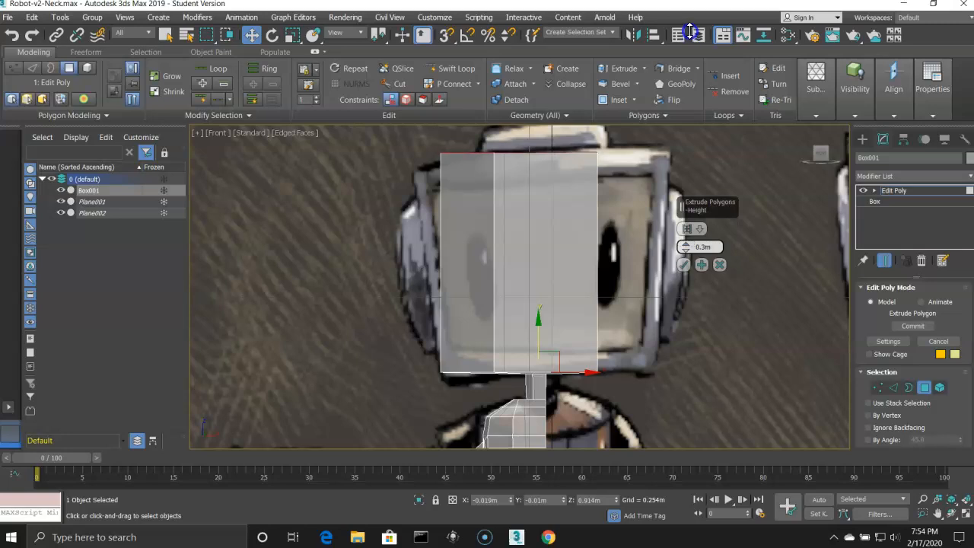
left_click_drag(690, 32, 689, 32)
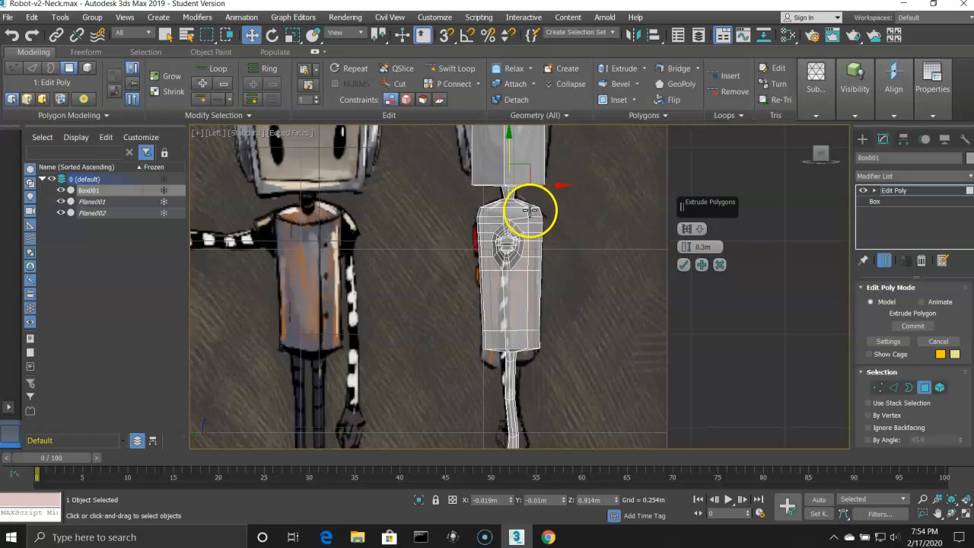
scroll(566, 221, "down", 4)
scroll(554, 316, "up", 1)
scroll(554, 313, "up", 2)
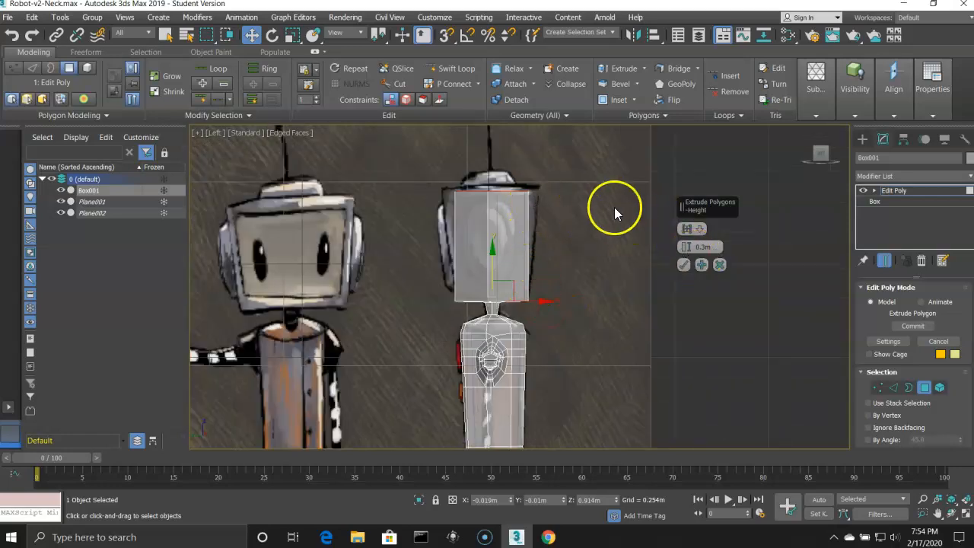
left_click(684, 266)
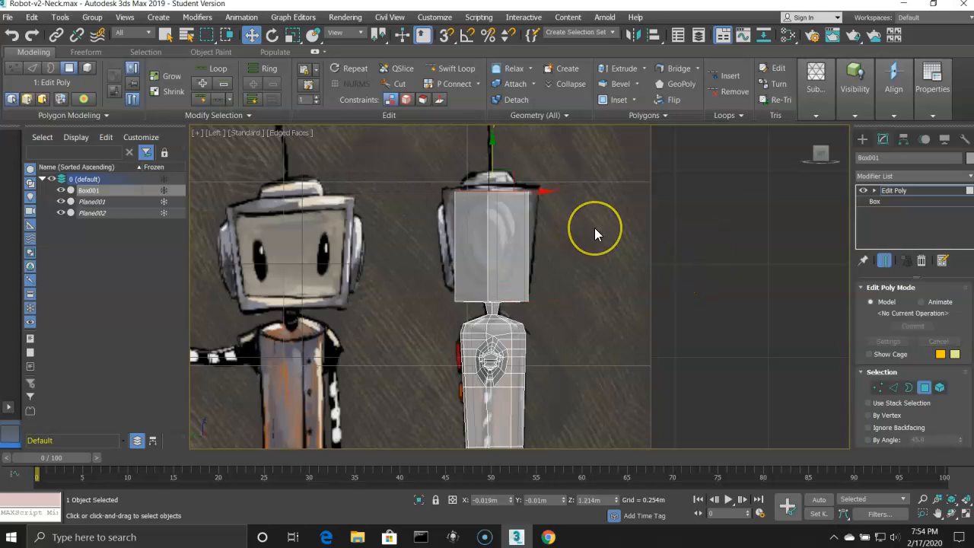
Step: Move the head's outer top corner vertex about 0.036 m outward and 0.019 m down onto the reference head's corner in the front view
key("f")
middle_click_drag(518, 186, 508, 228)
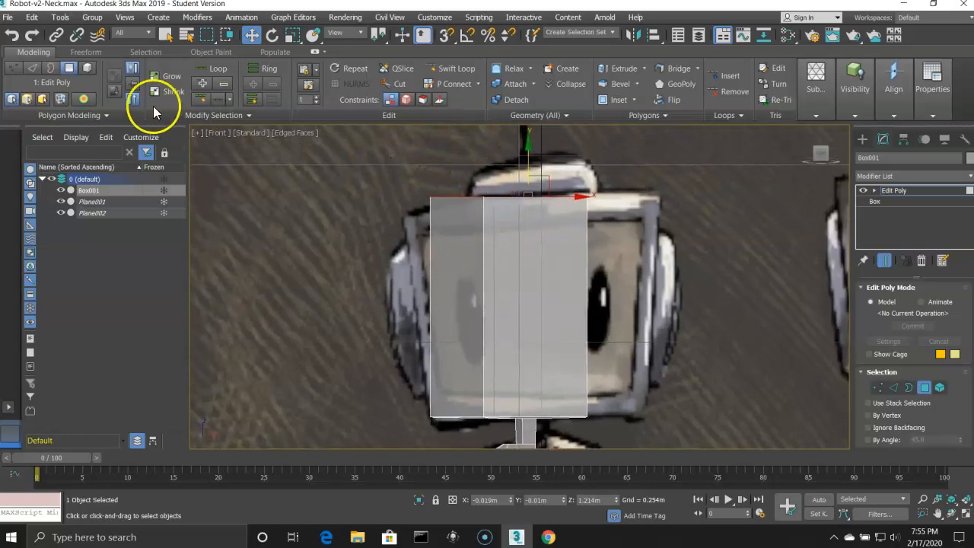
left_click(11, 68)
left_click_drag(652, 200, 663, 206)
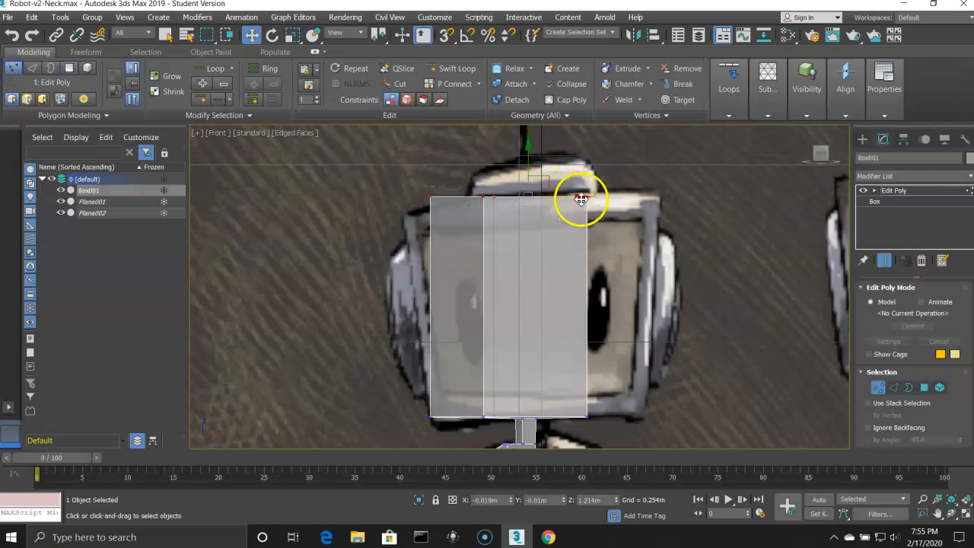
left_click(392, 173)
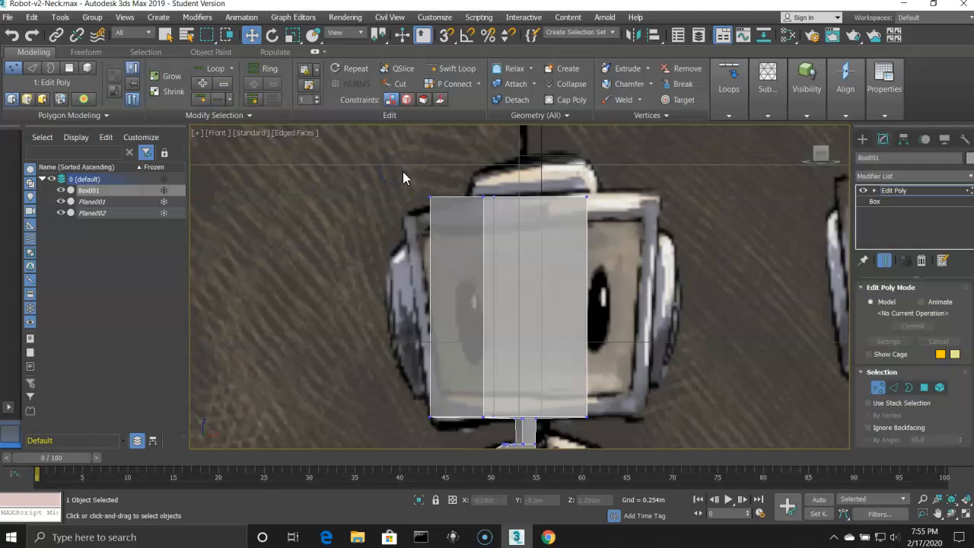
middle_click_drag(409, 176, 407, 194, "alt")
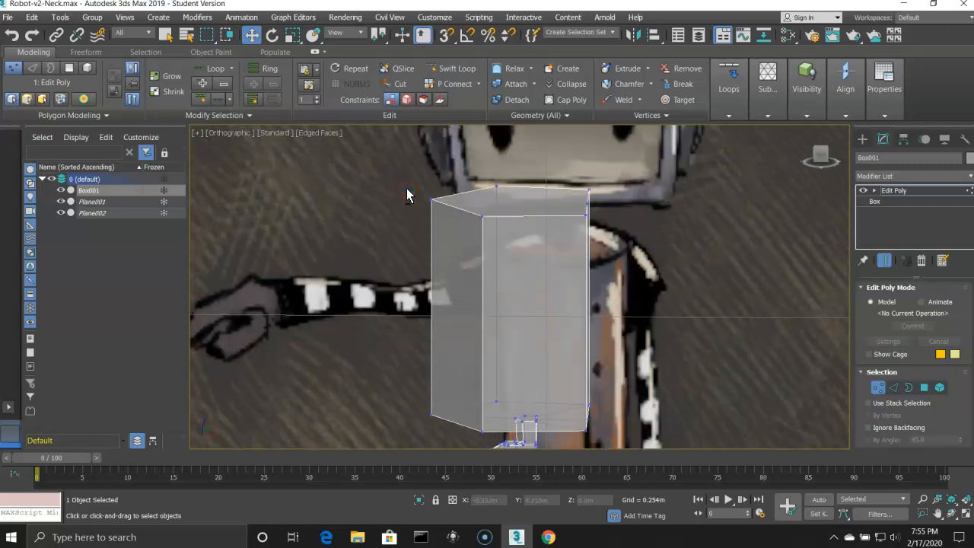
key("f")
left_click_drag(397, 130, 454, 186)
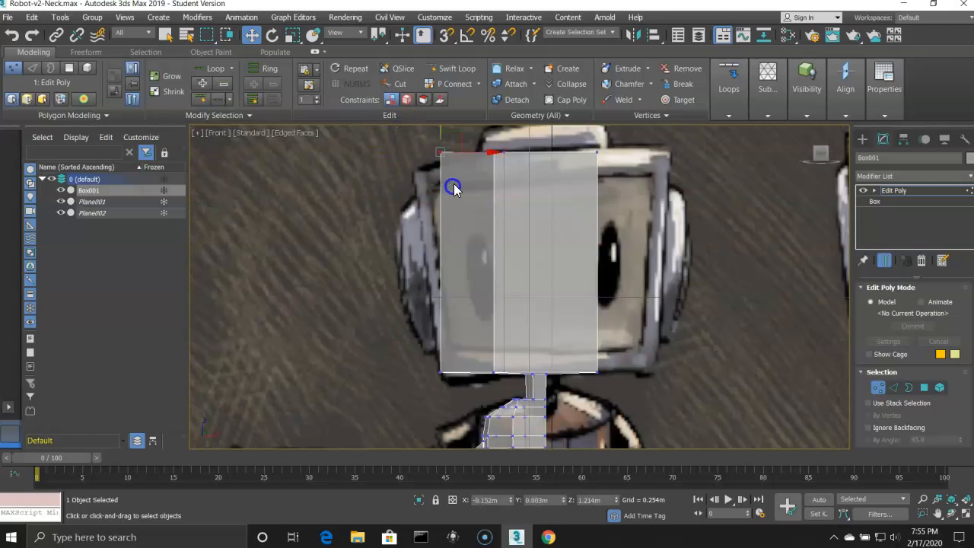
middle_click_drag(463, 162, 438, 228)
mouse_move(415, 174)
left_mouse_down()
mouse_move(402, 176)
mouse_move(413, 185)
left_mouse_up()
left_click_drag(467, 229, 439, 233)
left_click_drag(389, 185, 393, 187)
left_click(485, 282)
Step: Move the head's top front vertices forward and about 0.009 m up to the reference head's front corner in the side view
key("l")
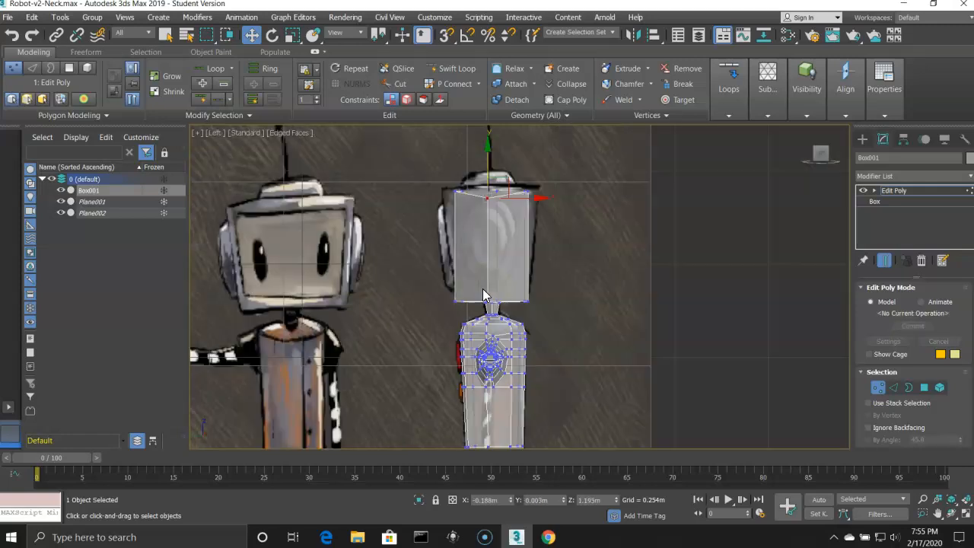
left_click_drag(529, 208, 586, 191)
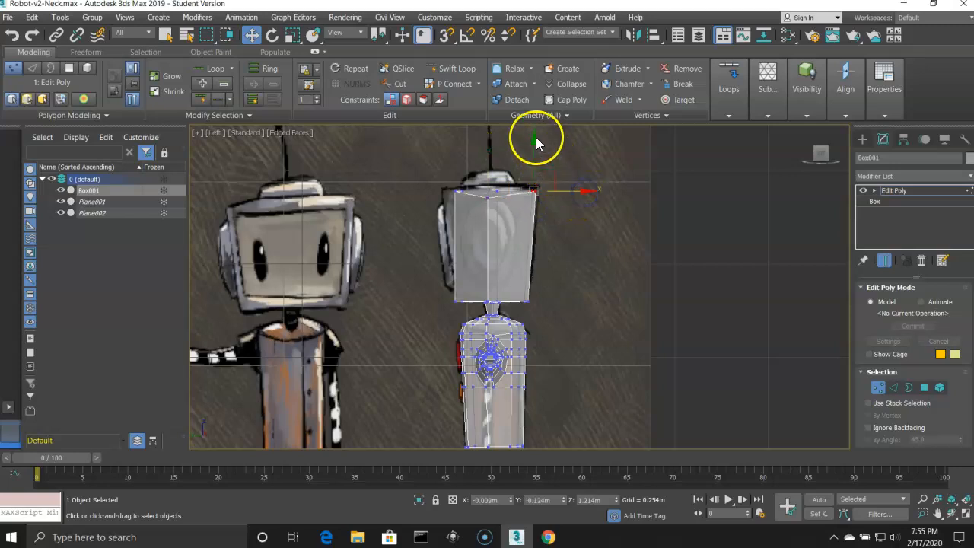
left_click_drag(536, 141, 536, 138)
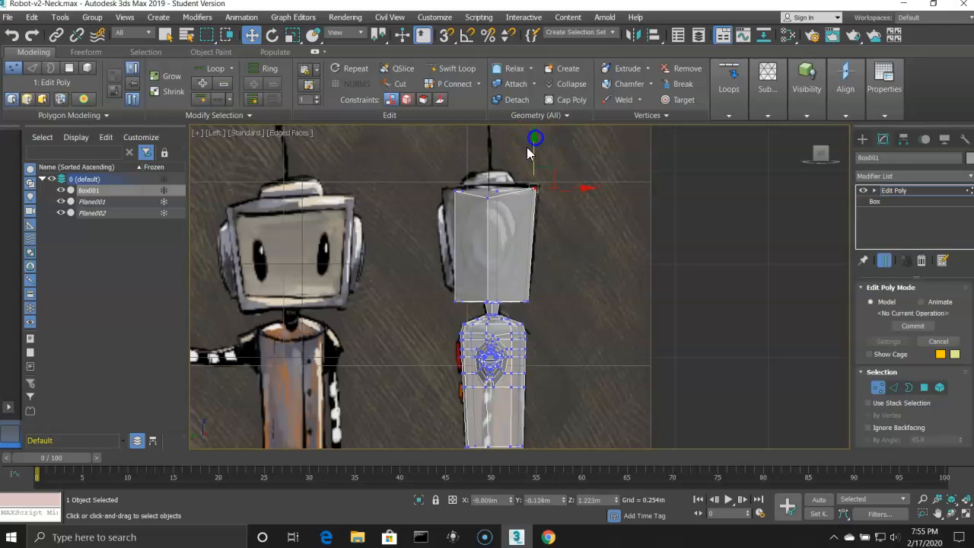
left_click(498, 194)
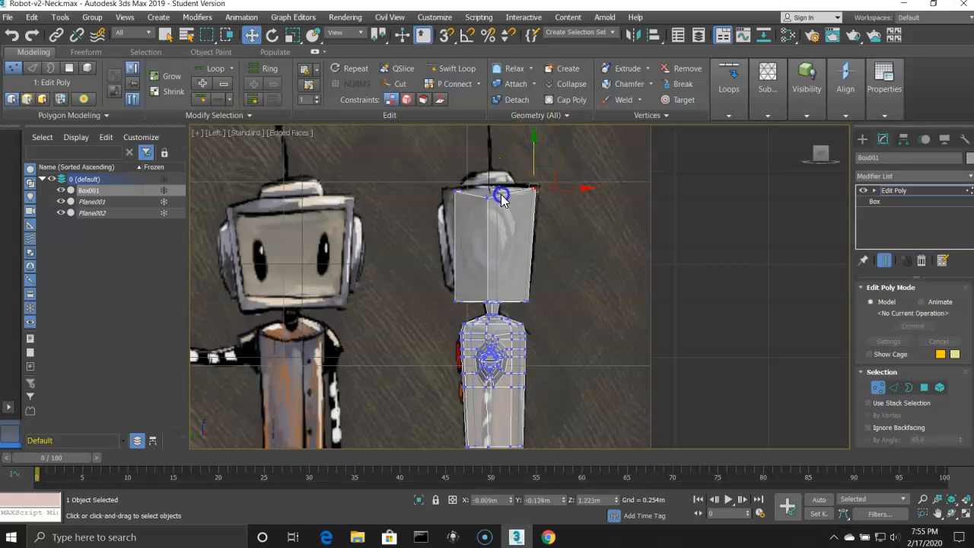
Step: Move the head's top back vertex about 0.036 m back and 0.005 m up onto the reference head's back corner
left_click_drag(497, 141, 456, 180)
scroll(454, 190, "up", 2)
left_click(459, 204)
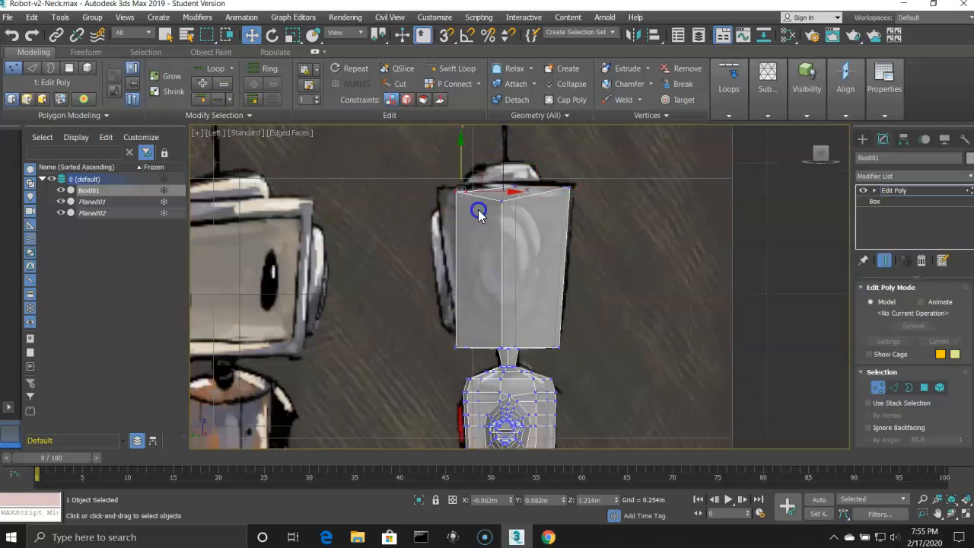
left_click_drag(461, 142, 459, 138)
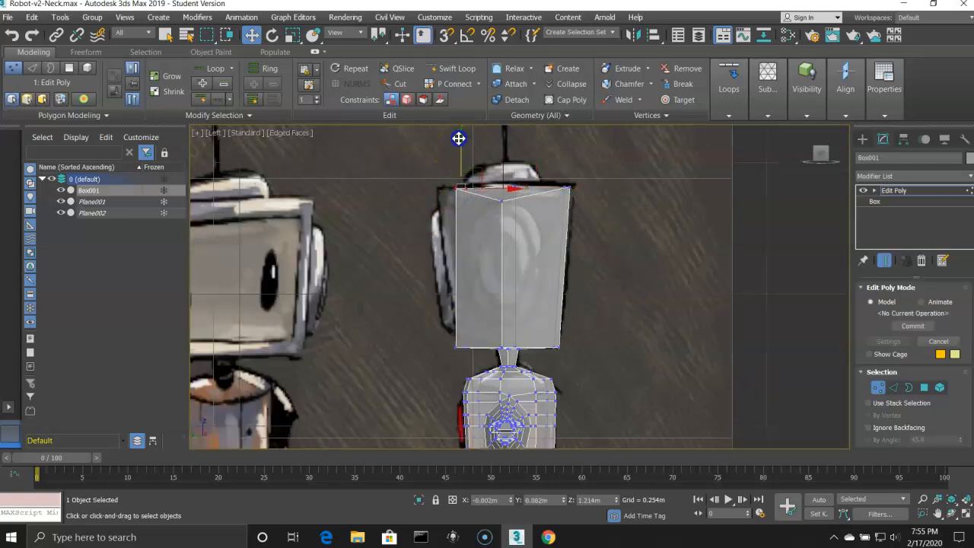
left_click_drag(512, 189, 494, 189)
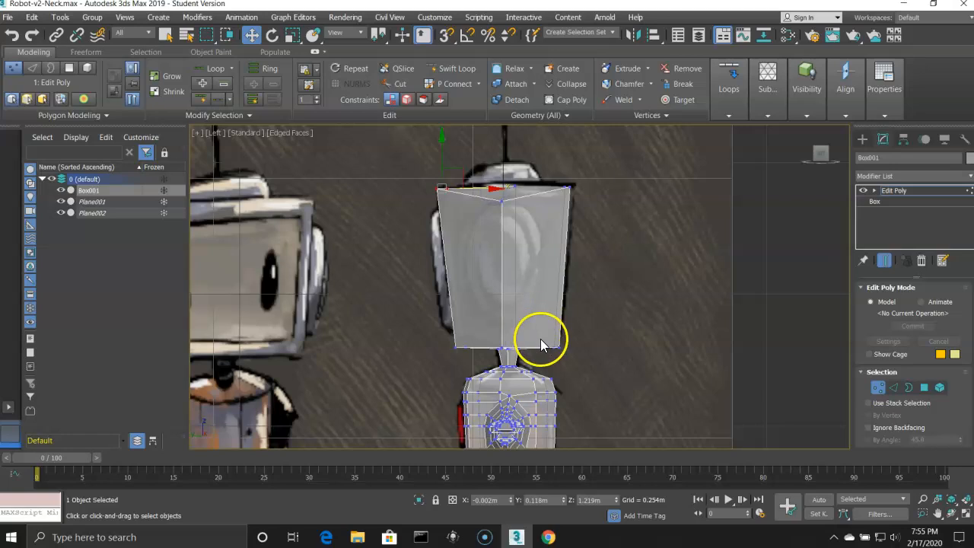
Step: Adjust the head's bottom front vertices in the side view to fit the reference head's lower front corner
scroll(540, 339, "up", 4)
scroll(542, 335, "down", 2)
left_click_drag(545, 335, 612, 348)
left_click_drag(562, 299, 569, 297)
left_click(604, 348)
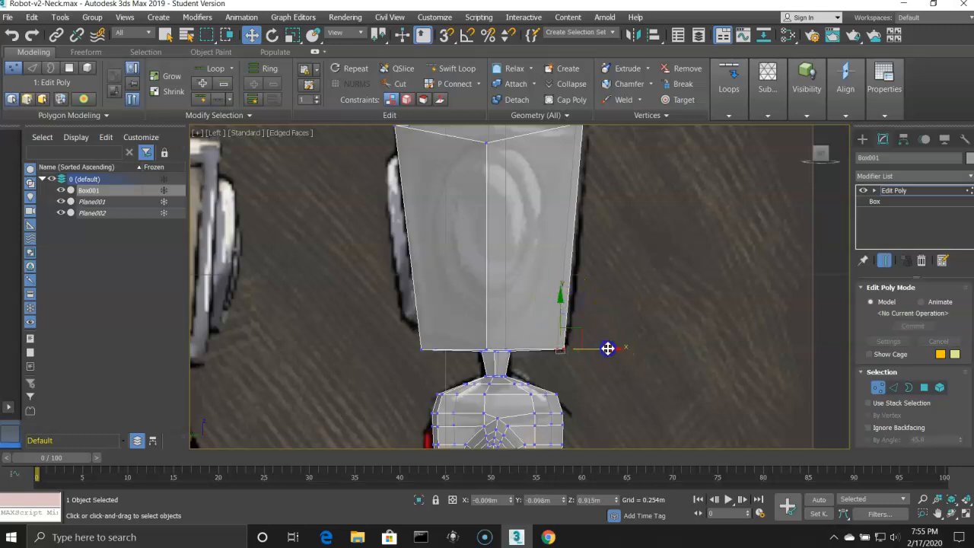
Step: Raise the head's bottom back vertex about 0.01 m and align it with the reference head's lower back corner
left_click_drag(433, 363, 438, 363)
left_click(429, 298)
left_click_drag(428, 299, 426, 291)
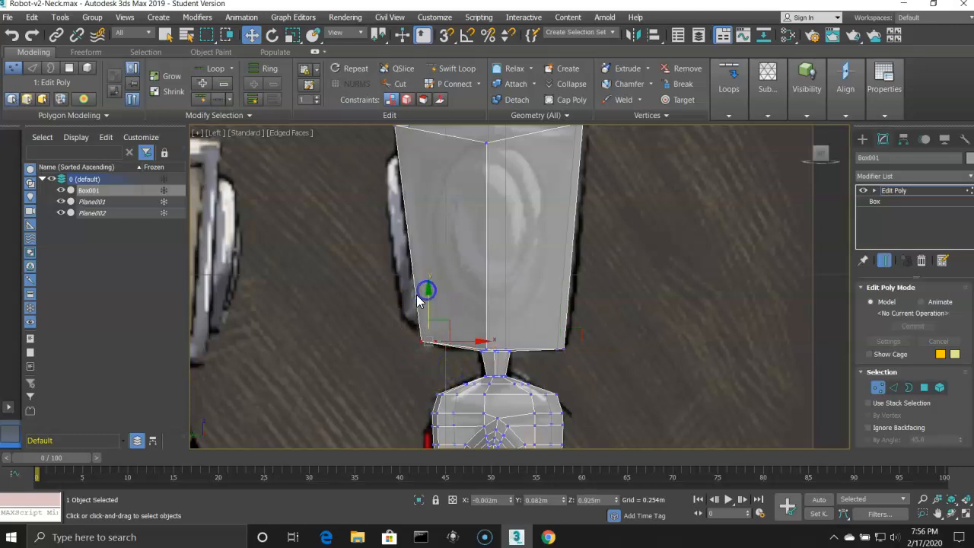
left_click(396, 300)
left_click_drag(407, 328, 451, 339)
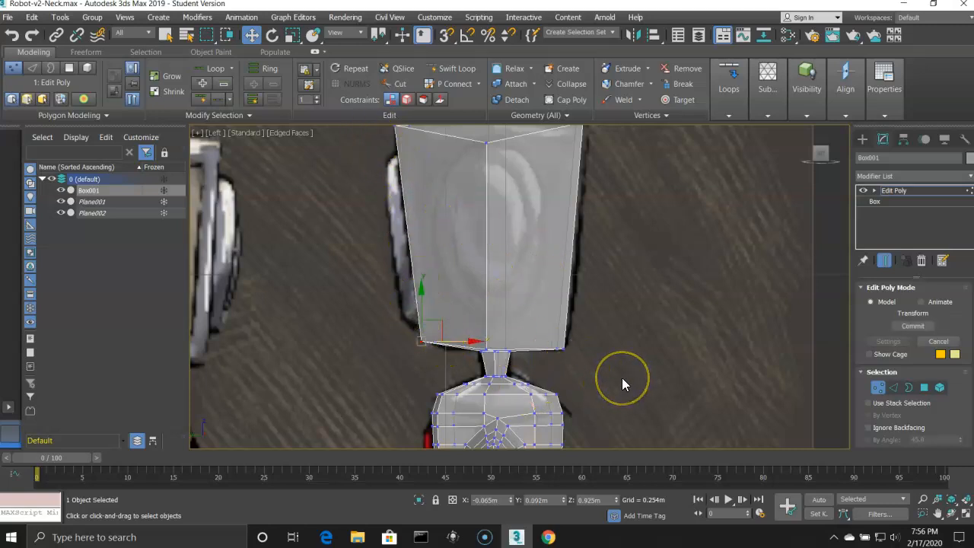
Step: Examine the head block's shape from the front and at an angle against the reference images
key("f")
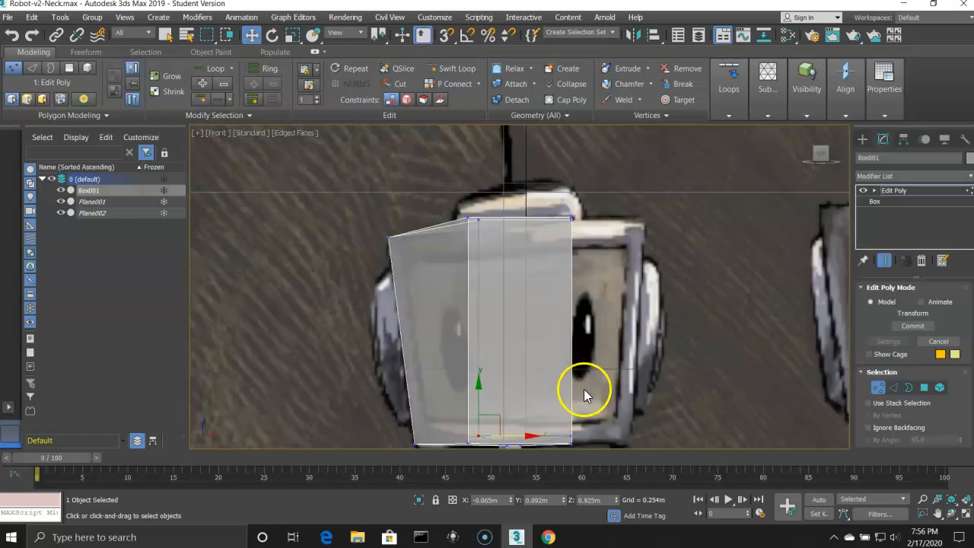
scroll(529, 356, "down", 3)
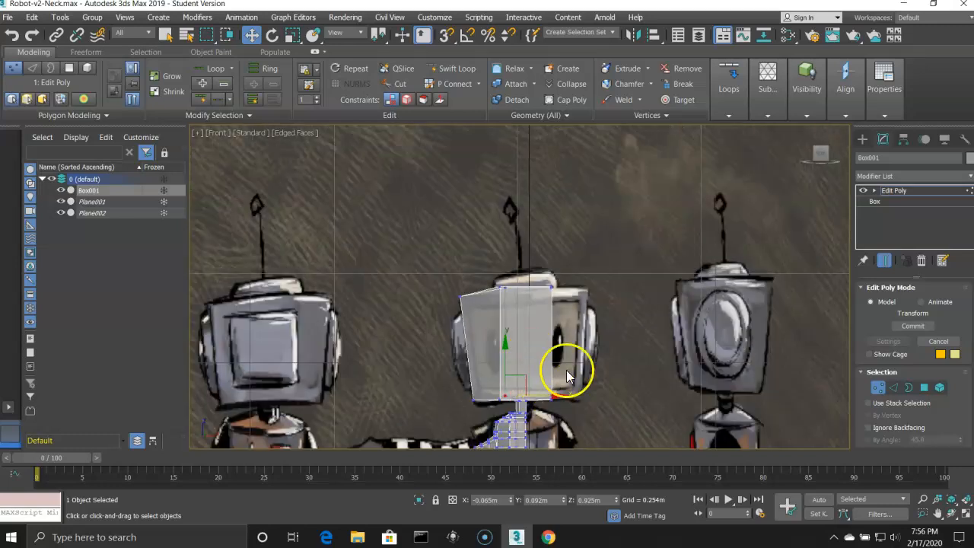
mouse_move(555, 348)
middle_mouse_down("alt")
mouse_move(439, 383)
mouse_move(413, 355)
mouse_move(525, 402)
mouse_move(648, 352)
mouse_move(687, 352)
mouse_move(639, 339)
mouse_move(478, 360)
mouse_move(576, 332)
mouse_move(552, 335)
middle_mouse_up("alt")
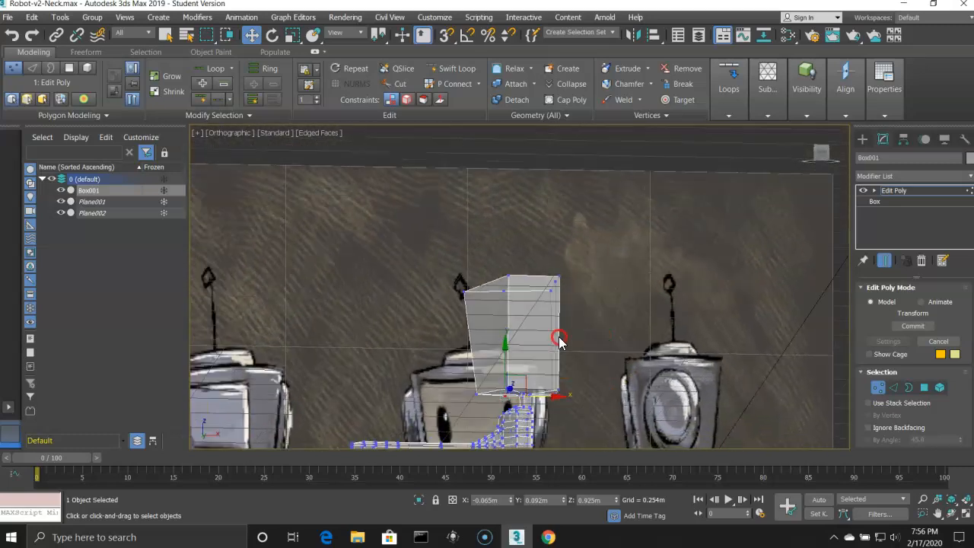
key("f")
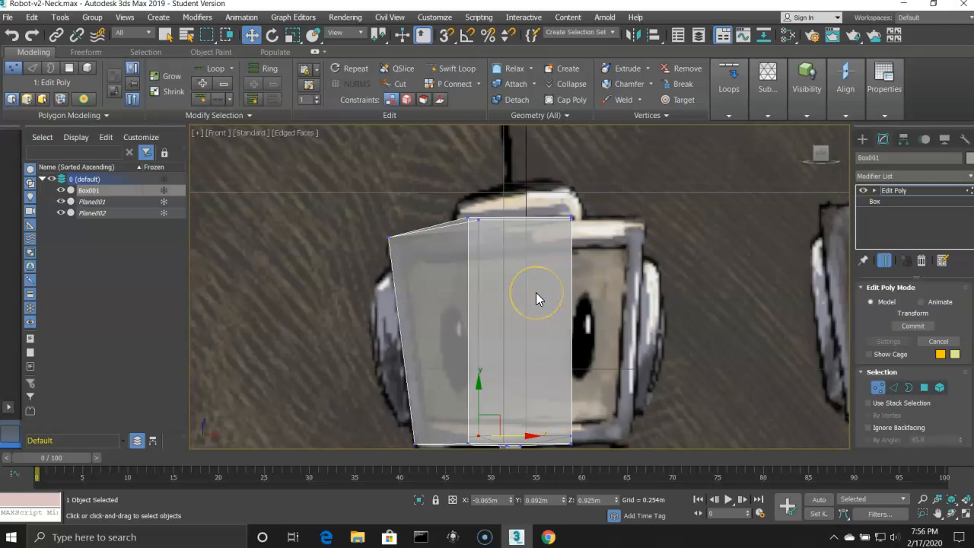
scroll(500, 279, "up", 3)
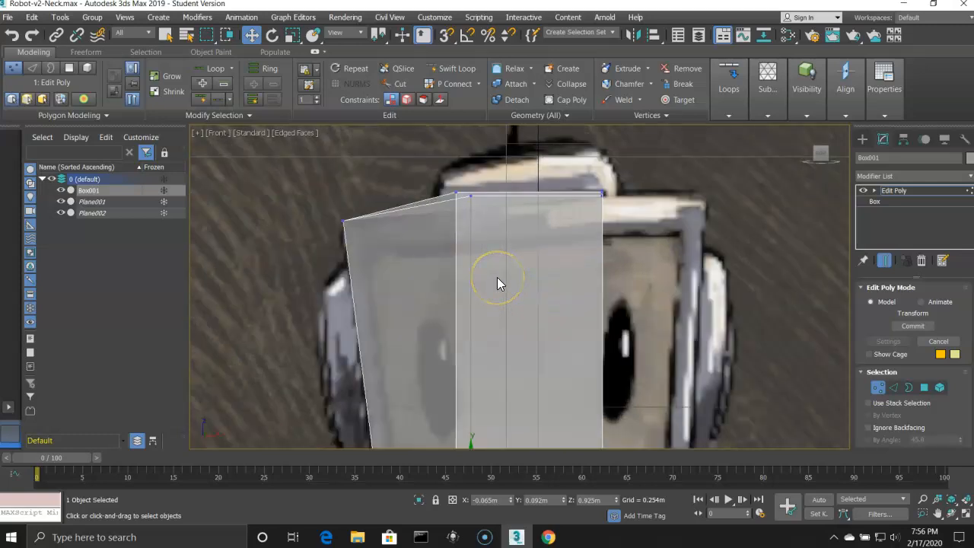
scroll(497, 277, "down", 3)
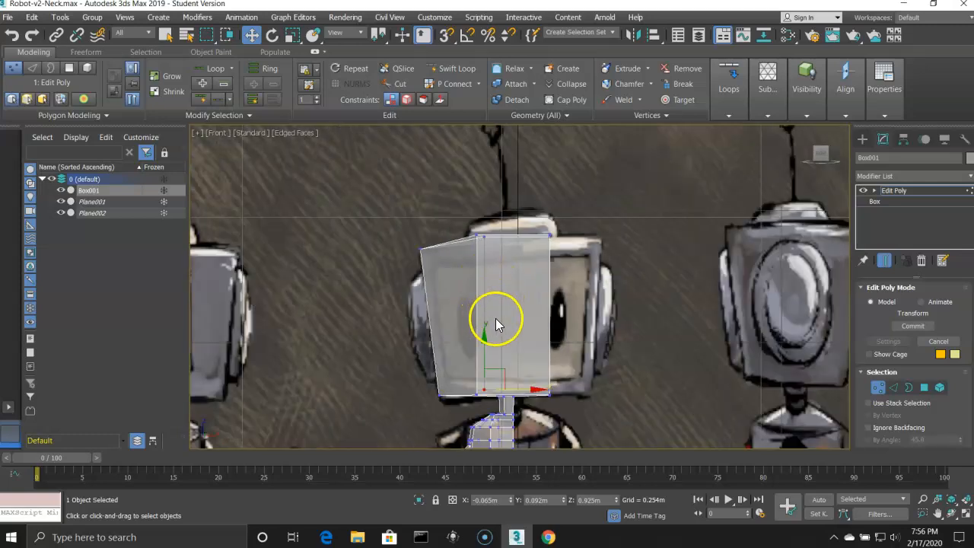
mouse_move(485, 311)
middle_mouse_down("alt")
mouse_move(487, 320)
mouse_move(482, 312)
middle_mouse_up("alt")
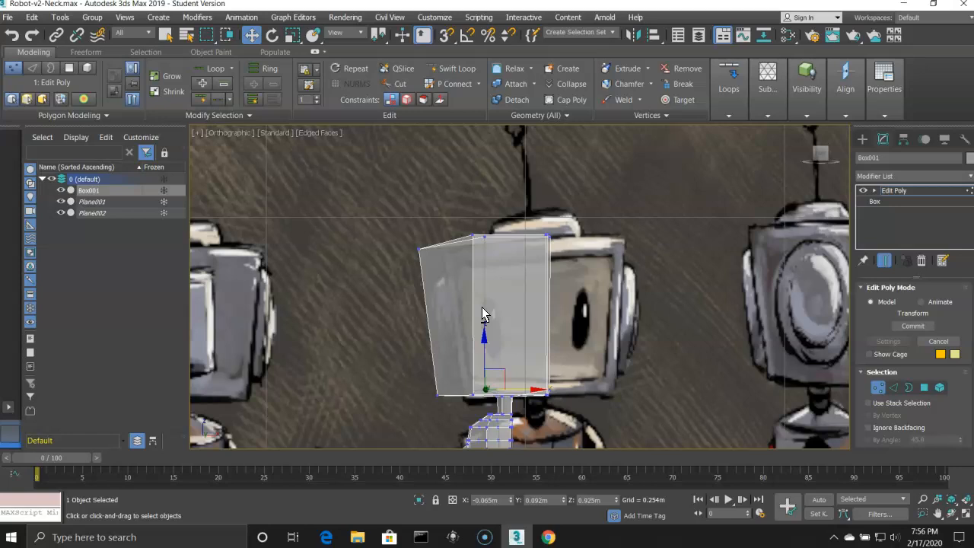
Step: Move the head's top front vertex inward to about X -0.065 m and down to about Z 1.22 m in the front view
key("f")
left_click(453, 206)
left_click_drag(471, 223, 526, 220)
left_click_drag(477, 168, 478, 170)
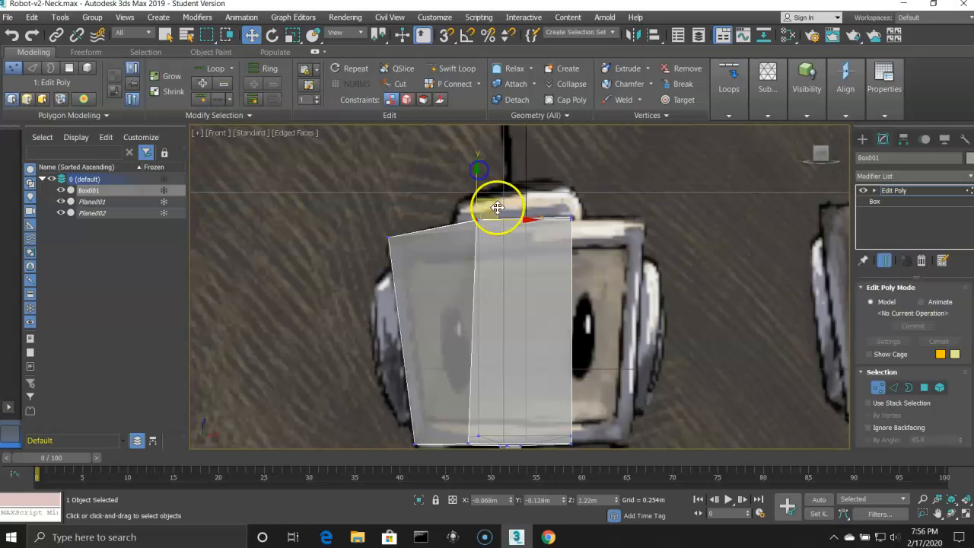
left_click_drag(530, 219, 532, 219)
scroll(502, 318, "down", 2)
scroll(483, 386, "up", 2)
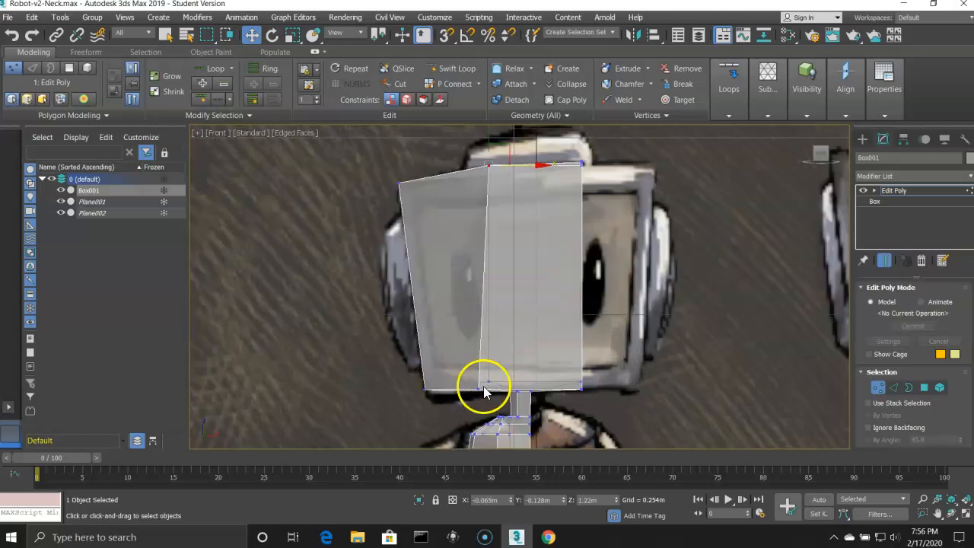
Step: Examine the head's top corners from the side, the front and at an angle against the reference images
middle_click_drag(480, 390, 500, 370, "alt")
key("l")
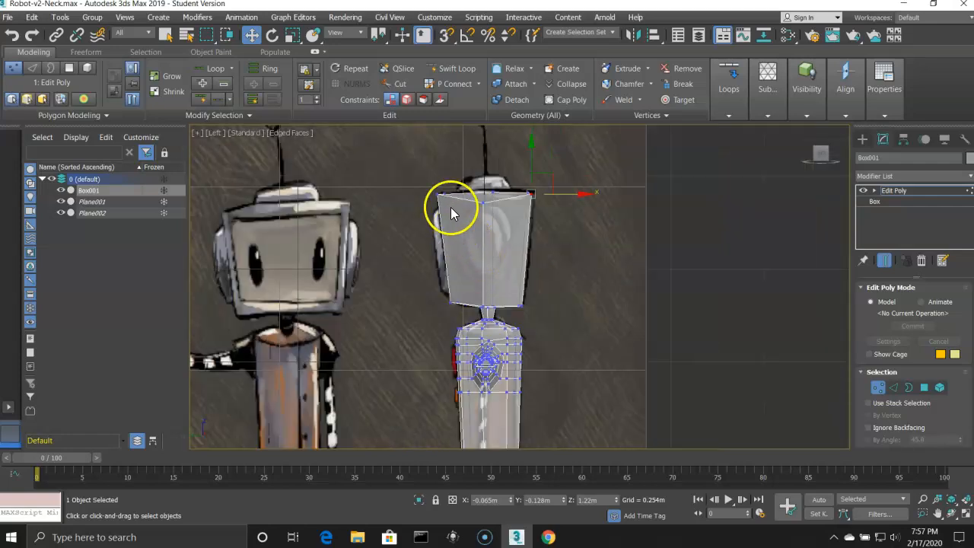
scroll(450, 207, "up", 3)
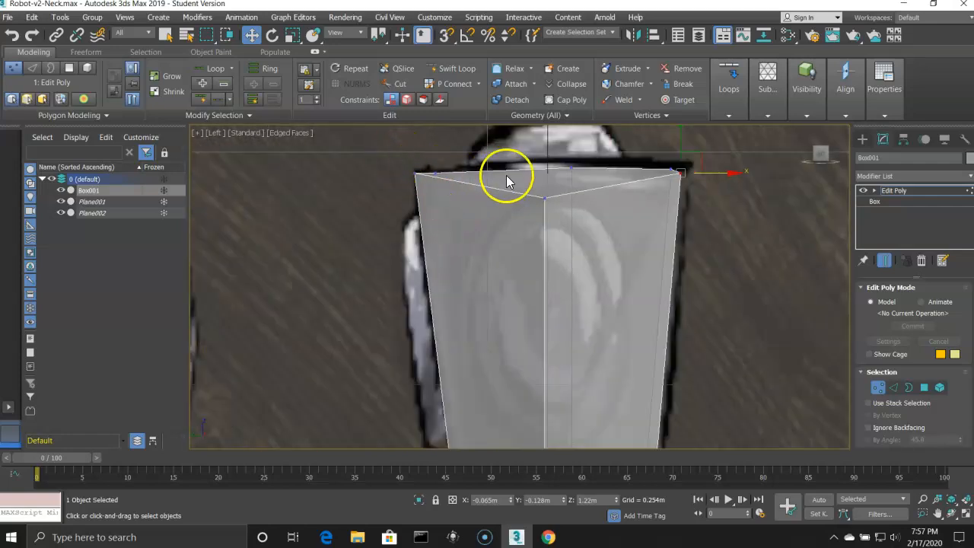
left_click(684, 171)
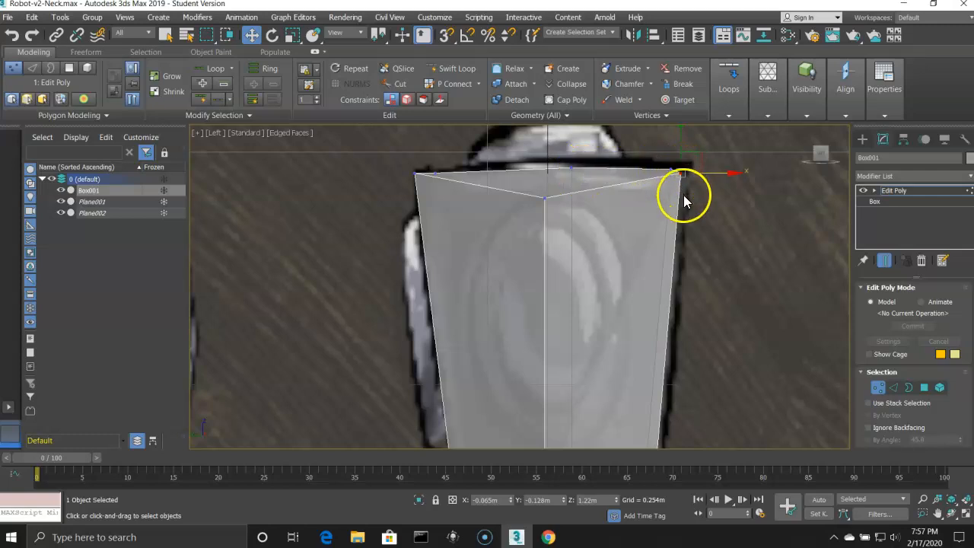
scroll(684, 195, "down", 2)
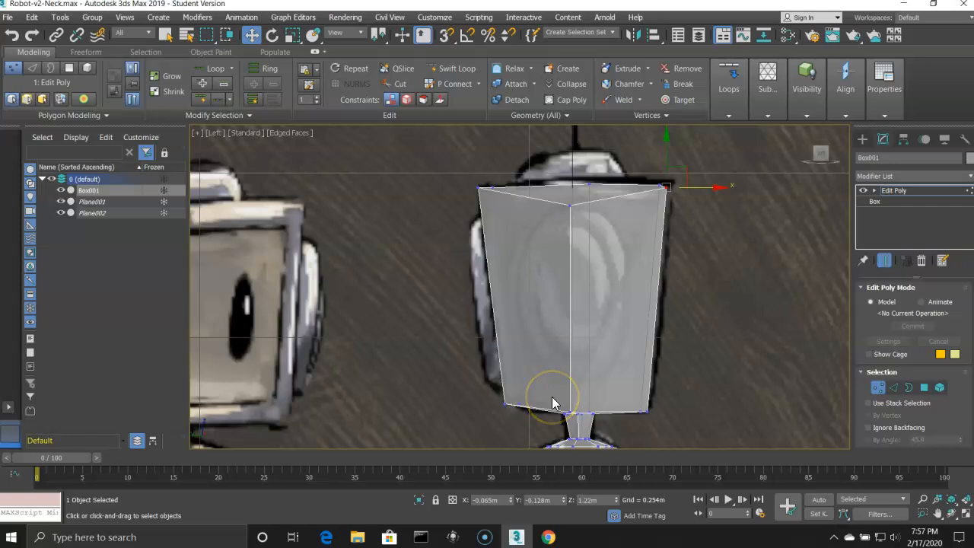
key("f")
scroll(560, 298, "down", 3)
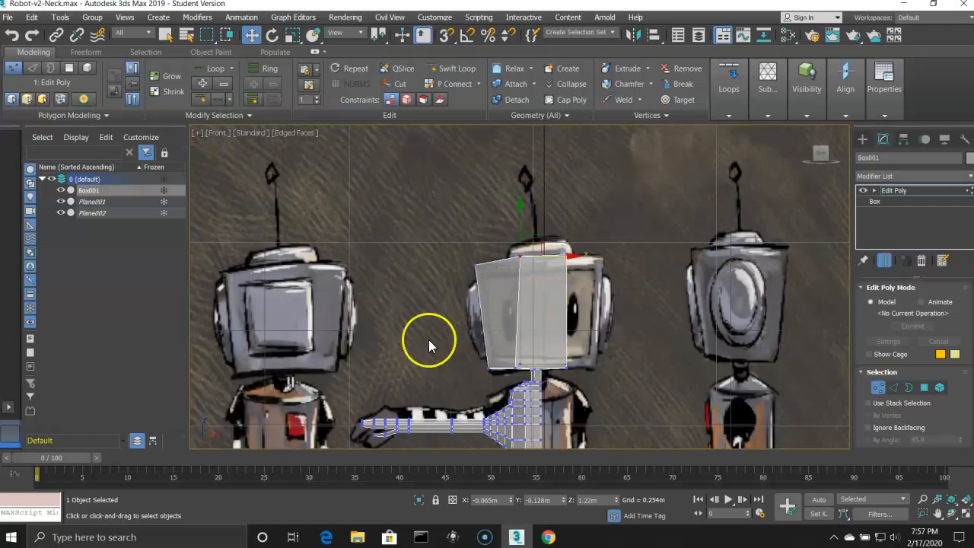
scroll(516, 322, "up", 2)
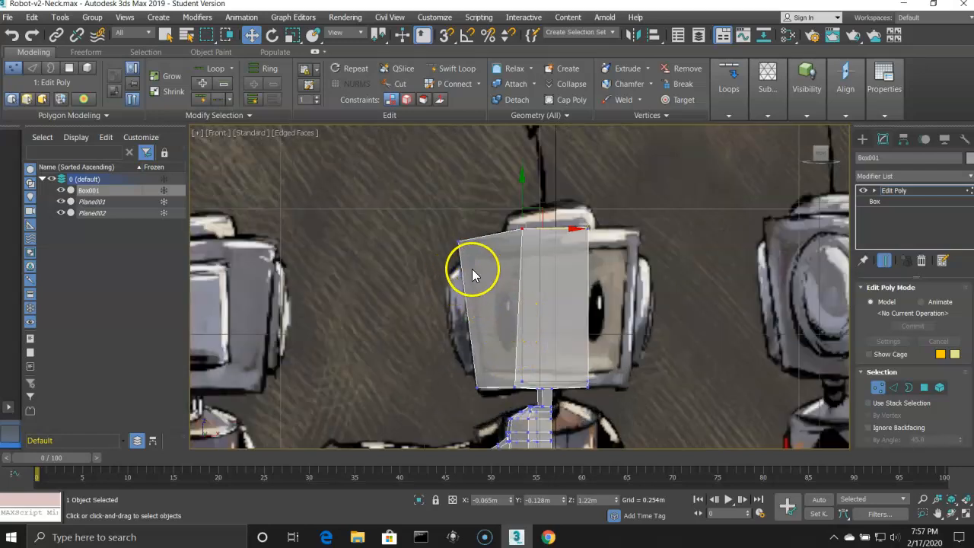
middle_click_drag(540, 286, 548, 310, "alt")
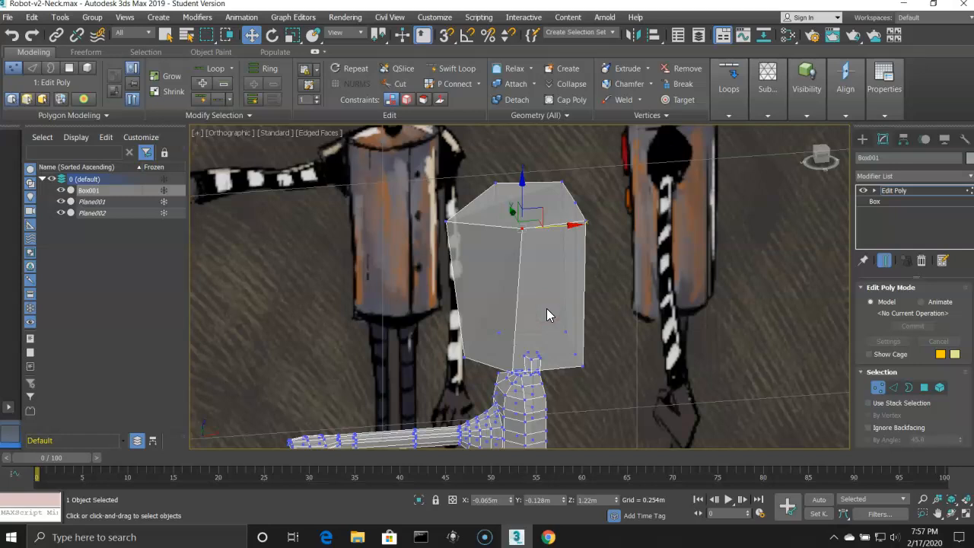
Step: Try to quick-slice the head vertically through its outer half in the front view, with no vertices selected
key("f")
left_click(417, 199)
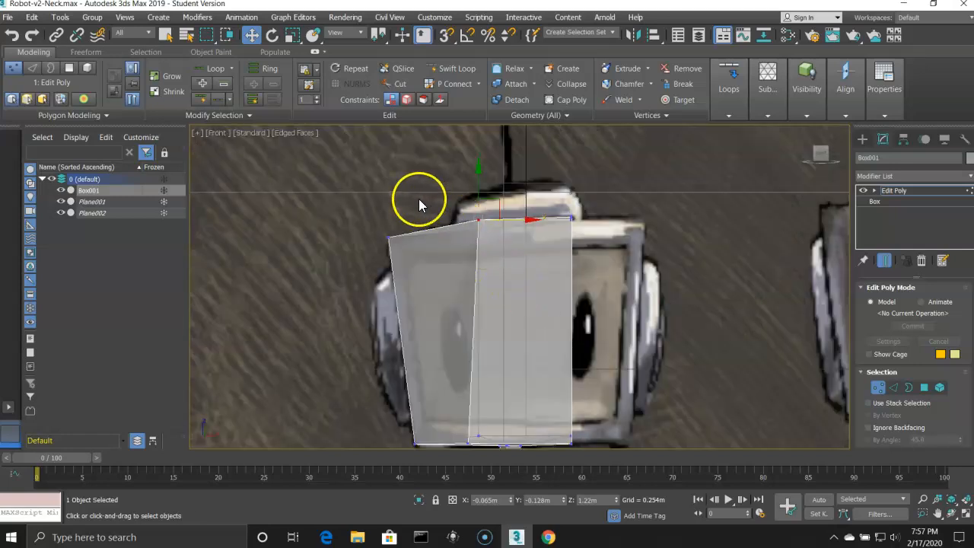
middle_click_drag(408, 200, 400, 170)
left_click(258, 169)
left_click(422, 211)
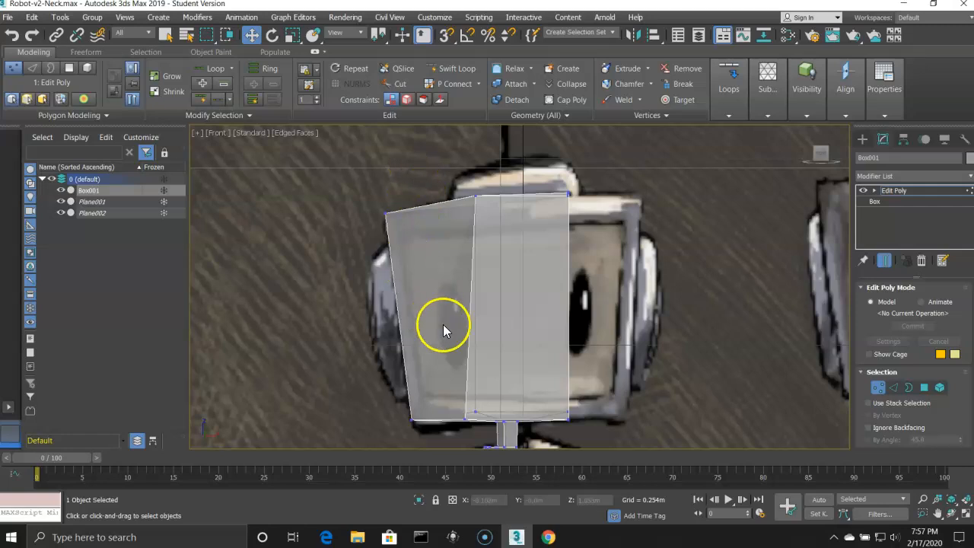
left_click(31, 69)
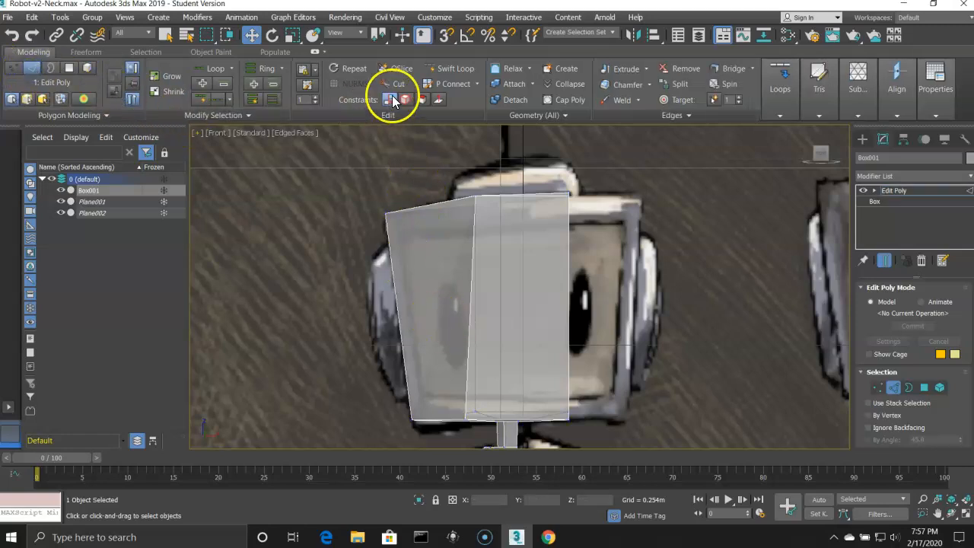
left_click(406, 70)
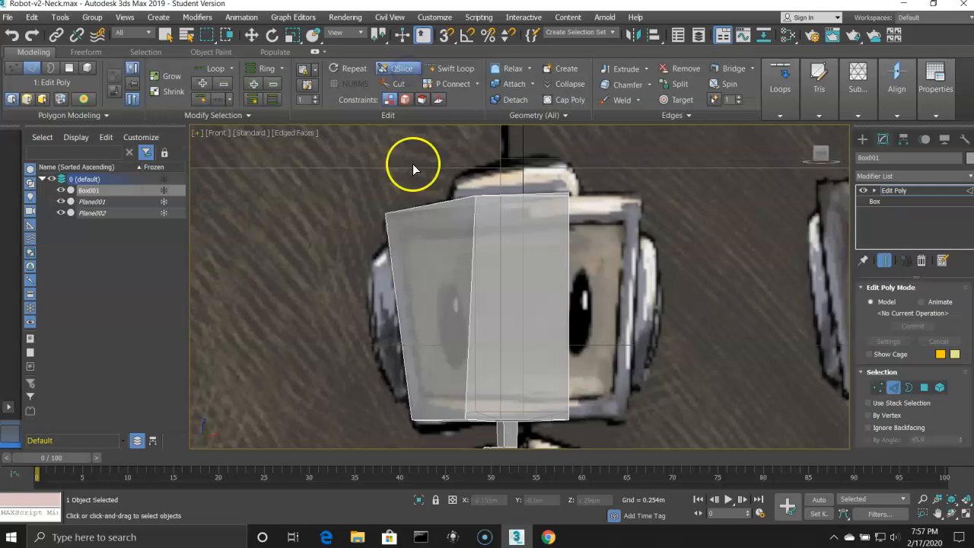
left_click_drag(422, 175, 423, 216)
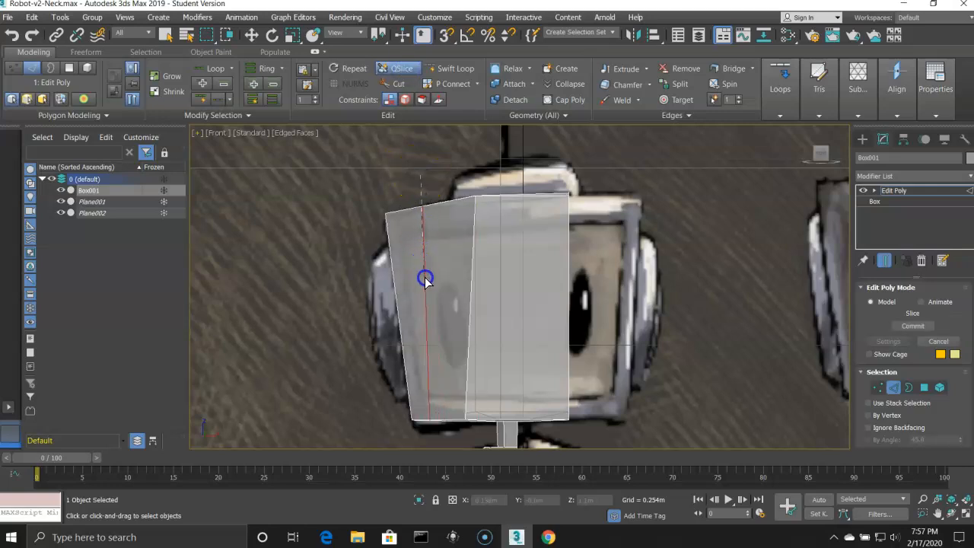
left_click(444, 444)
Step: Examine how the vertical slice runs across the head from the front and at several angles
mouse_move(355, 351)
middle_mouse_down("alt")
mouse_move(365, 365)
mouse_move(431, 370)
mouse_move(363, 353)
middle_mouse_up("alt")
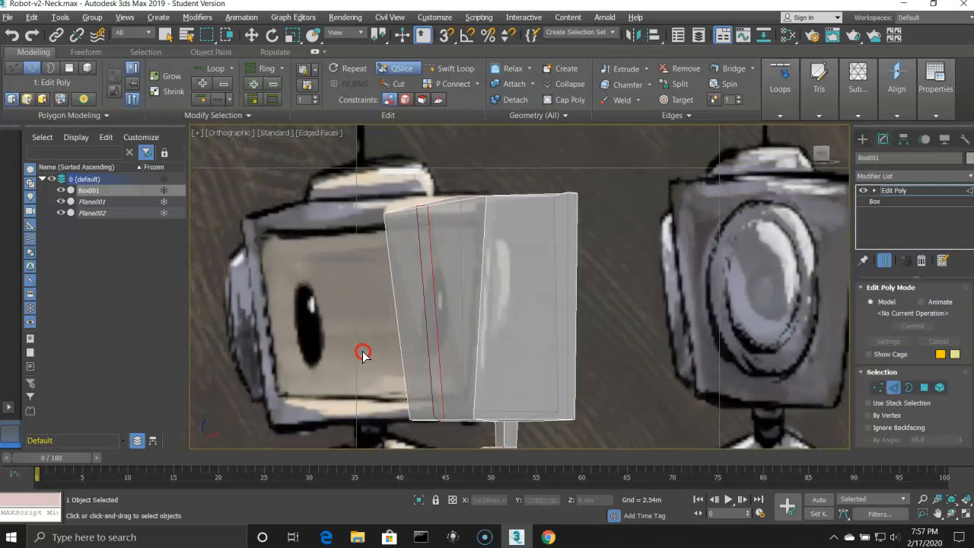
key("f")
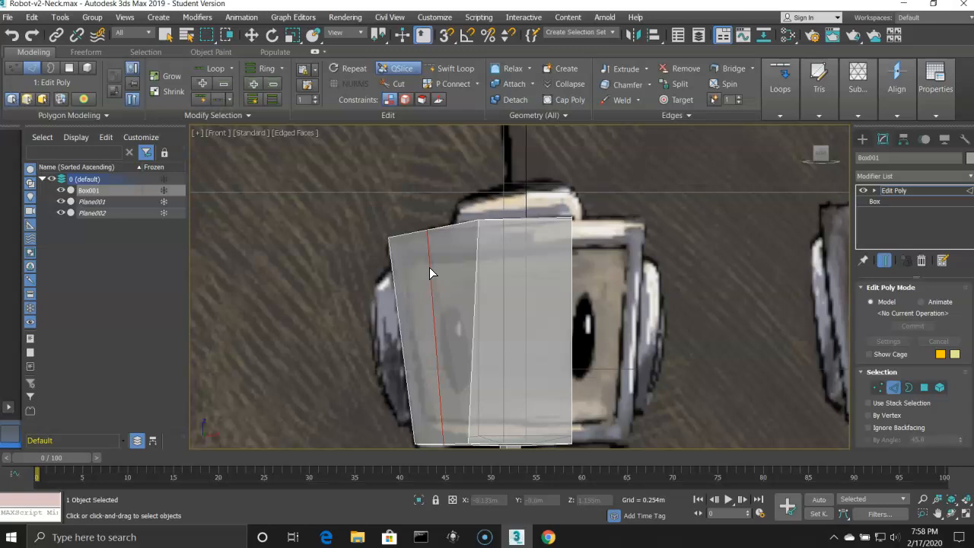
mouse_move(429, 267)
middle_mouse_down("alt")
mouse_move(493, 290)
mouse_move(528, 280)
mouse_move(467, 282)
mouse_move(477, 267)
mouse_move(465, 263)
mouse_move(437, 271)
middle_mouse_up("alt")
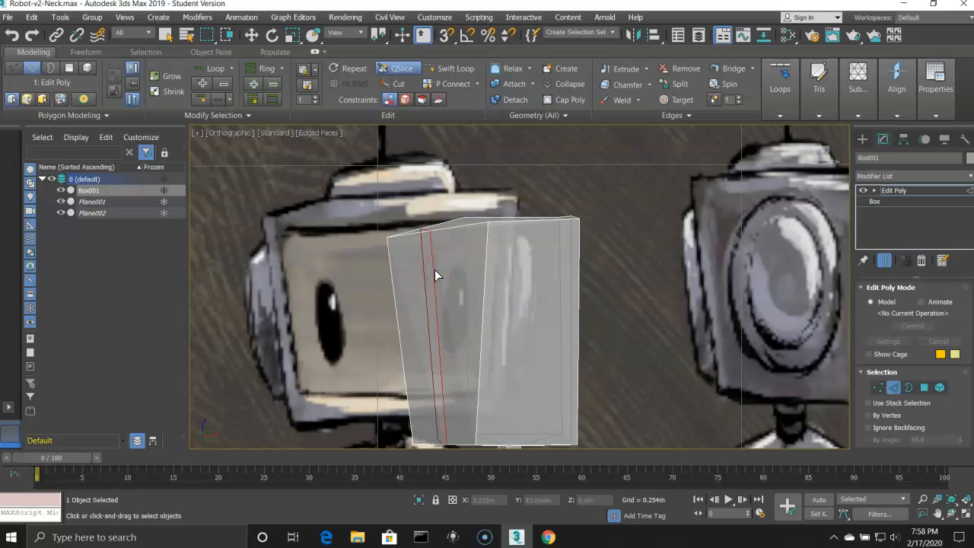
middle_click_drag(436, 275, 467, 305, "alt")
middle_click_drag(455, 342, 434, 274)
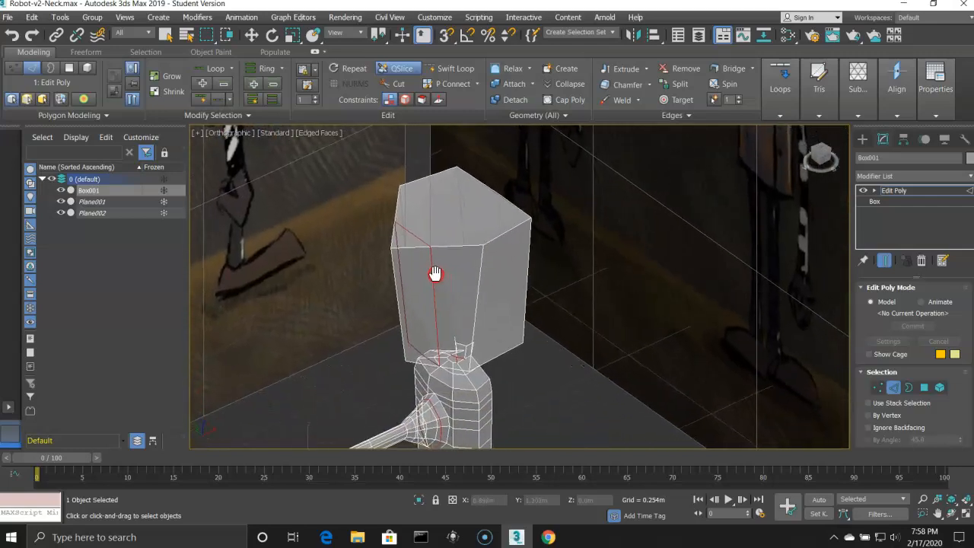
left_click(449, 325)
key("f")
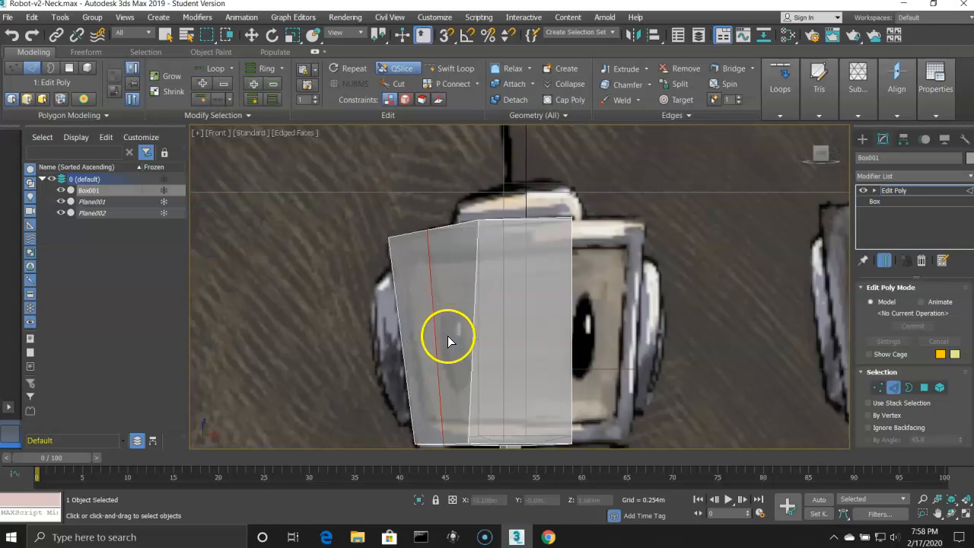
Step: Remove the vertical slice from the head's outer half
scroll(447, 336, "down", 3)
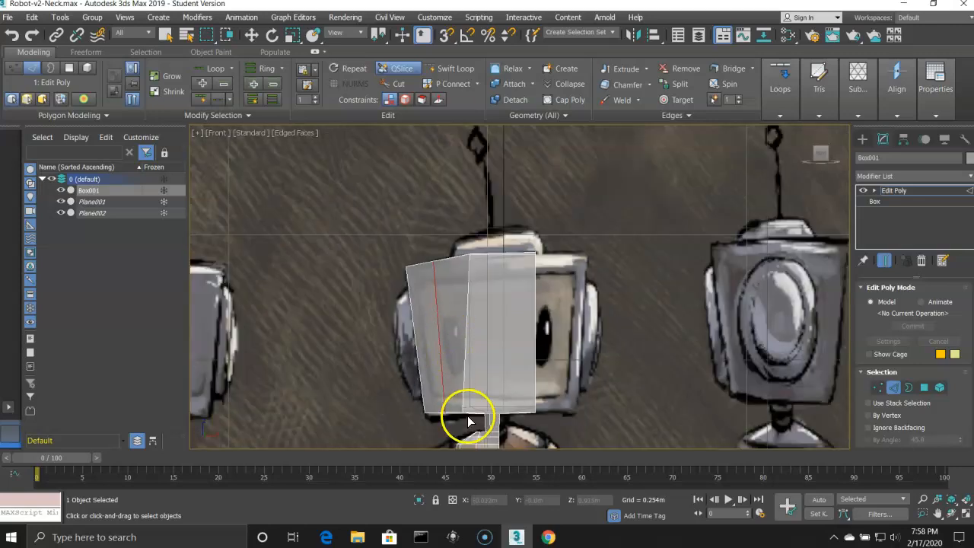
left_click(445, 334)
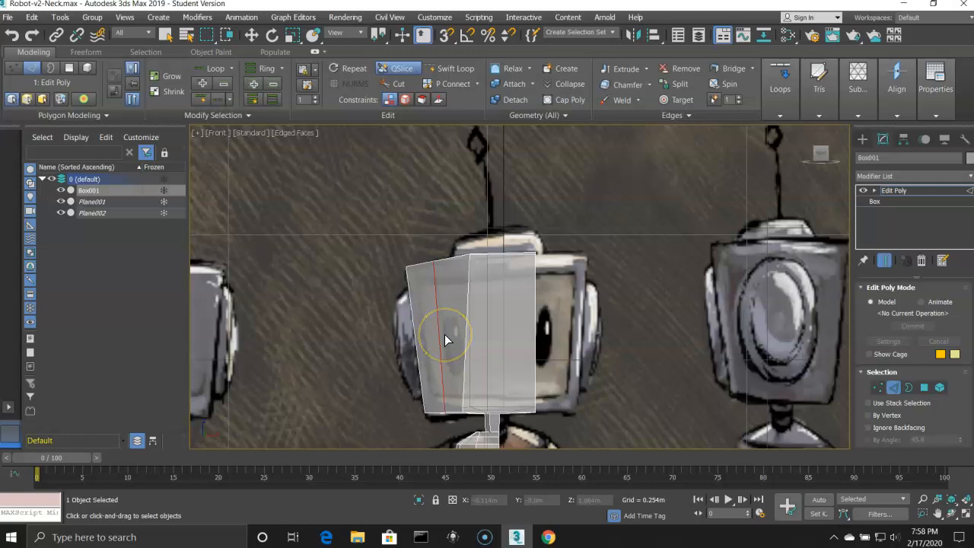
left_click_drag(444, 334, 417, 237)
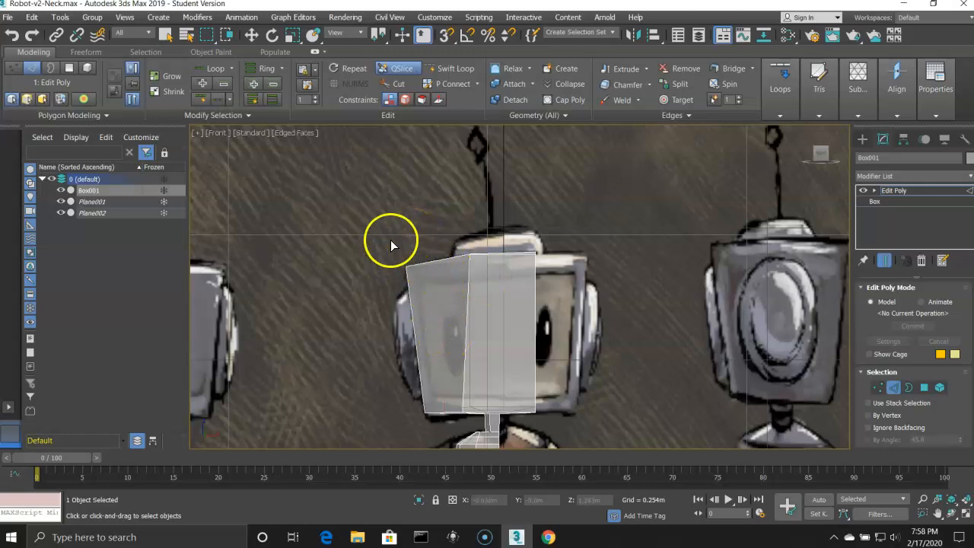
Step: Leave quick slicing, clear the polygon selection and delete the head's outer front and side polygons in the front view
left_click(69, 68)
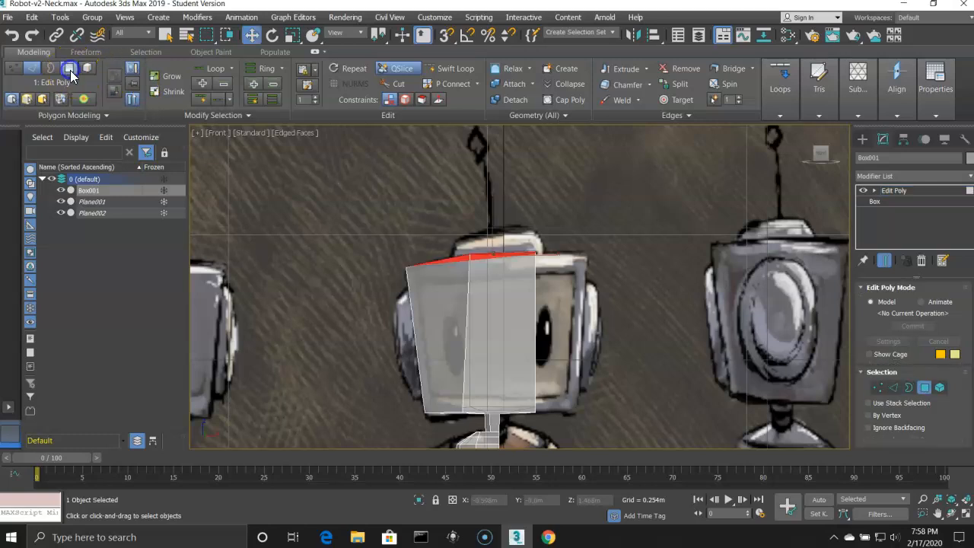
left_click(399, 248)
left_click(430, 288)
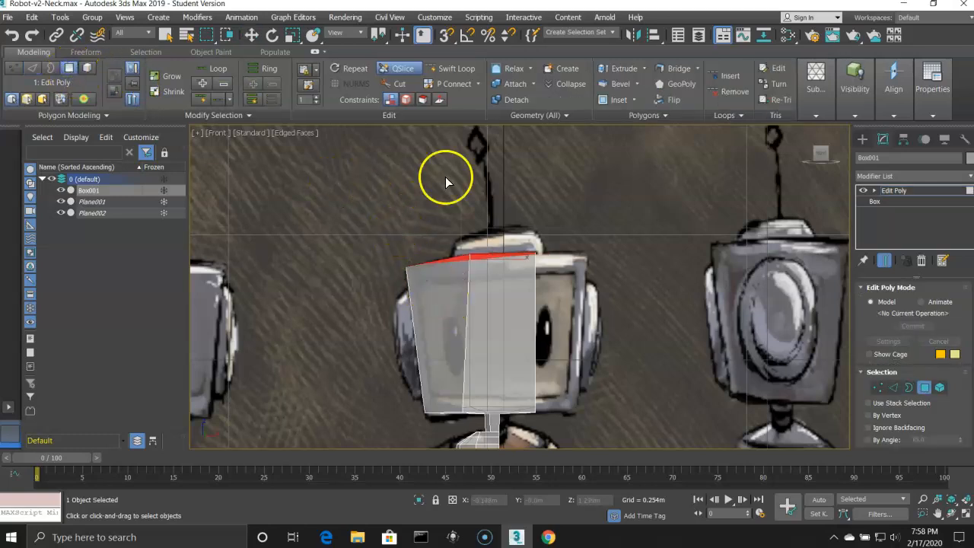
left_click(402, 68)
left_click(373, 164)
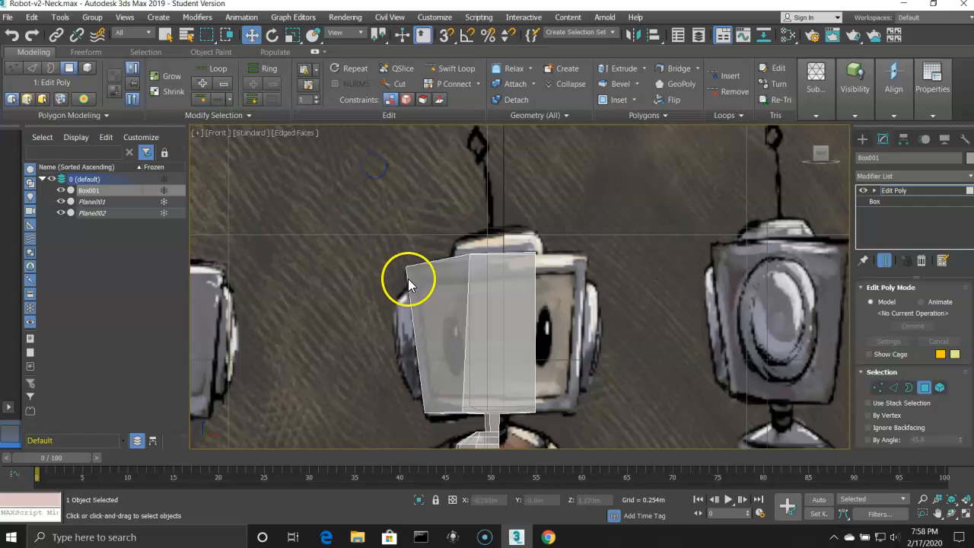
left_click(433, 280)
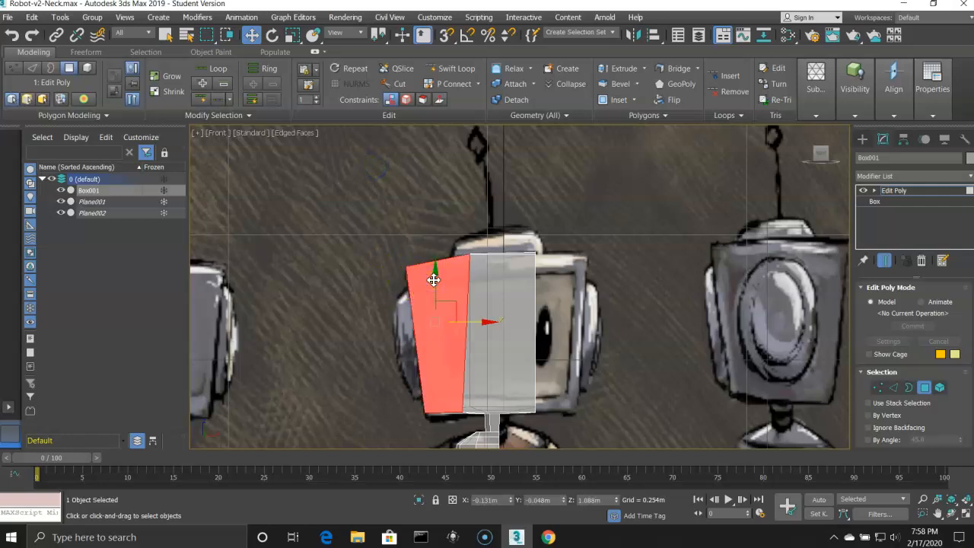
key("Delete")
left_click(433, 285)
key("Delete")
left_click(432, 285)
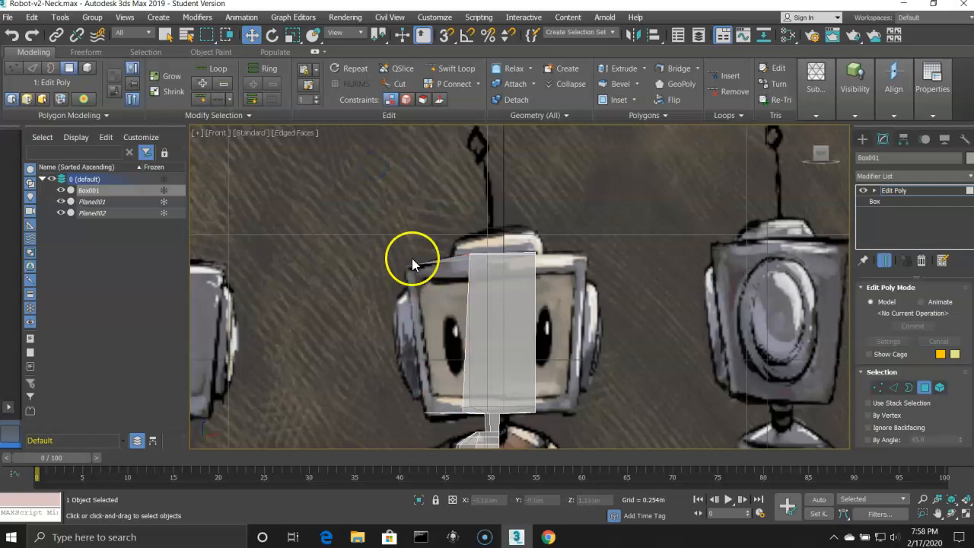
Step: Cut an edge across the head's top face from its back corner vertex to its front corner vertex
middle_click_drag(397, 238, 411, 274, "alt")
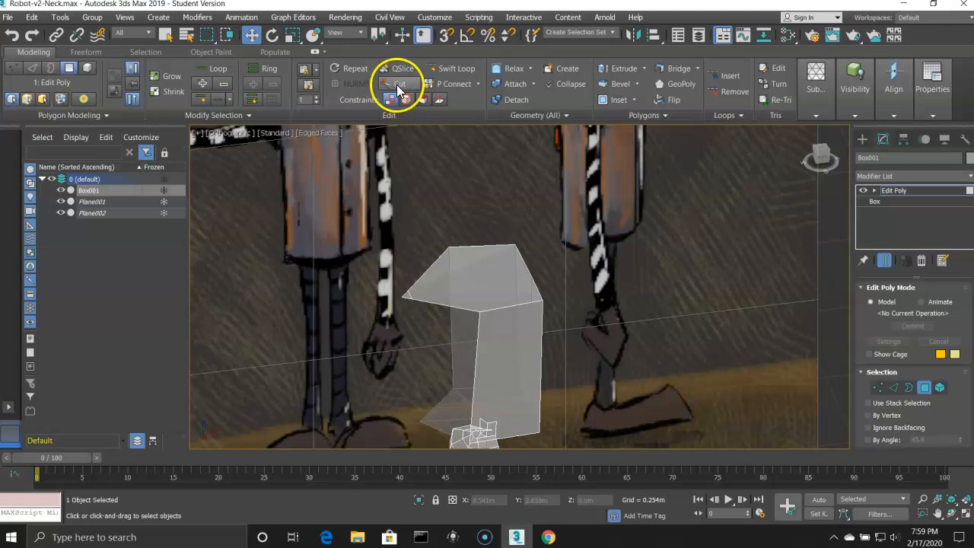
left_click(32, 67)
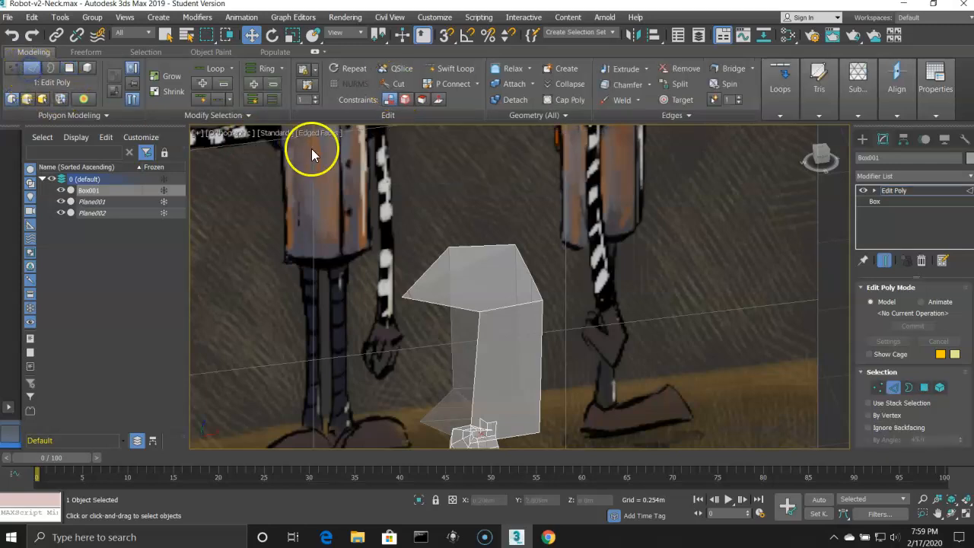
left_click(397, 84)
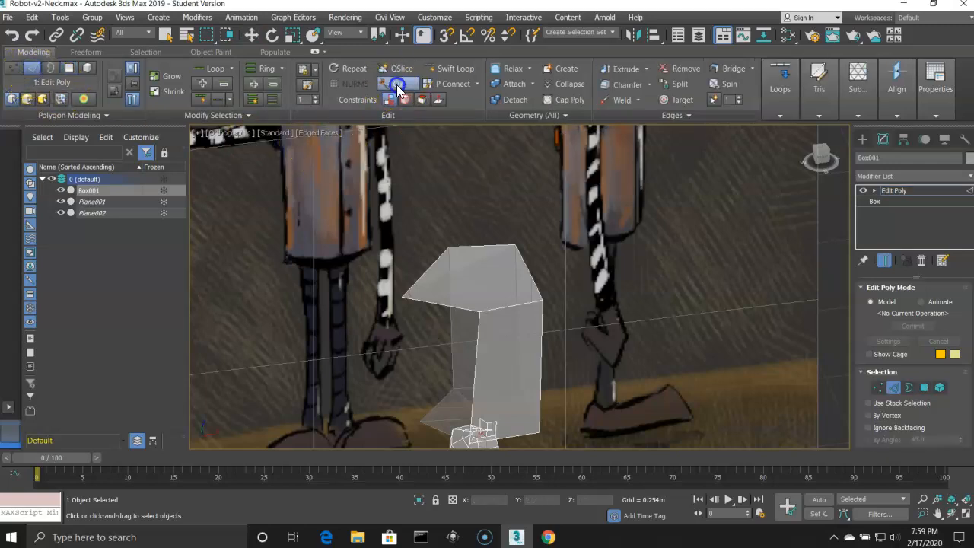
left_click(449, 250)
left_click(480, 312)
Step: Cut a matching edge across the head's underside between its front and back corner vertices, and switch to polygon selection
scroll(438, 381, "up", 2)
scroll(438, 381, "down", 2)
middle_click_drag(438, 382, 450, 352)
scroll(456, 350, "up", 3)
middle_click_drag(513, 361, 532, 374, "alt")
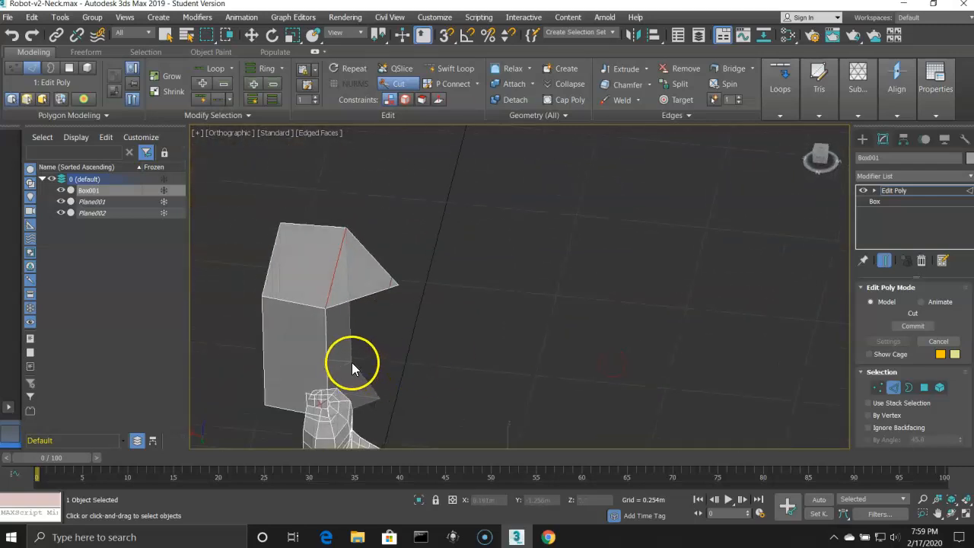
middle_click_drag(375, 361, 220, 337, "alt")
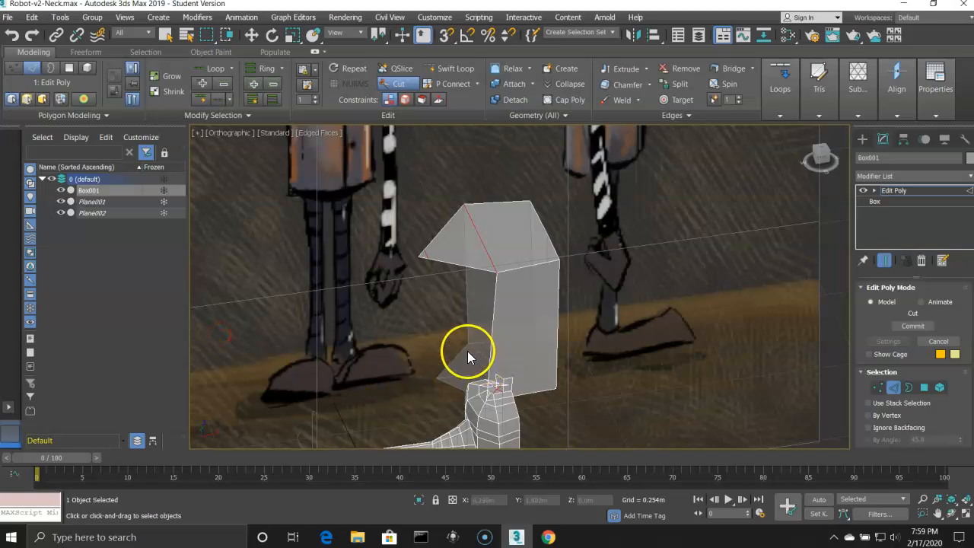
scroll(470, 353, "up", 3)
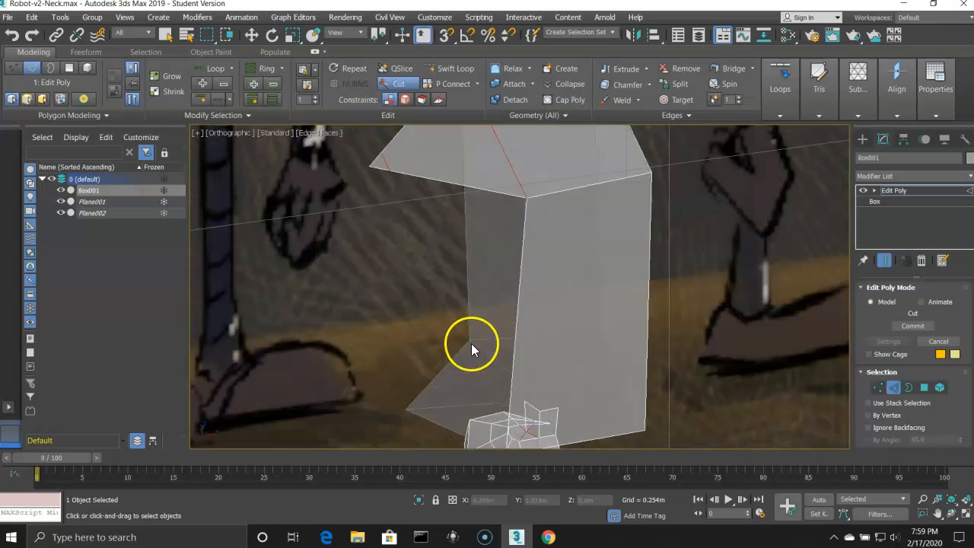
middle_click_drag(462, 341, 492, 218, "alt")
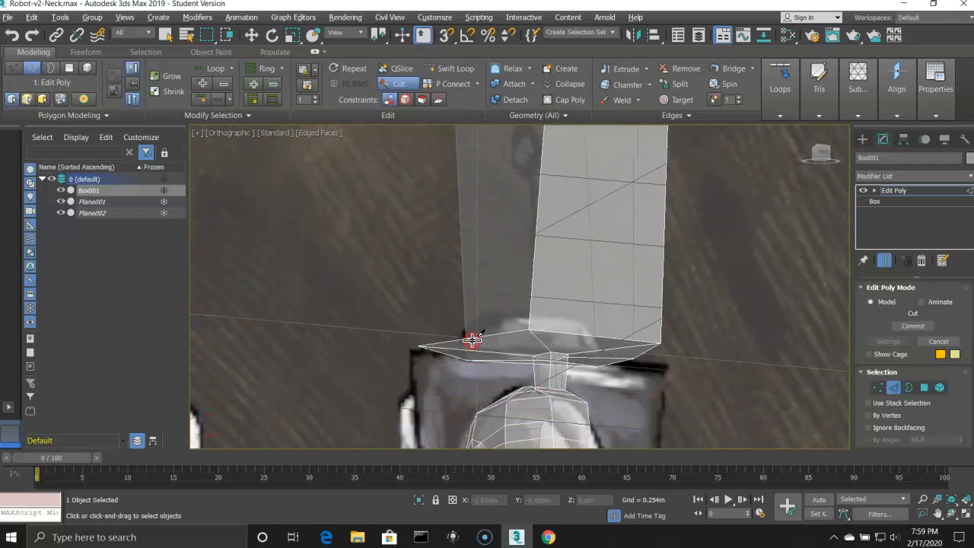
middle_click_drag(474, 342, 473, 325, "alt")
left_click(461, 393)
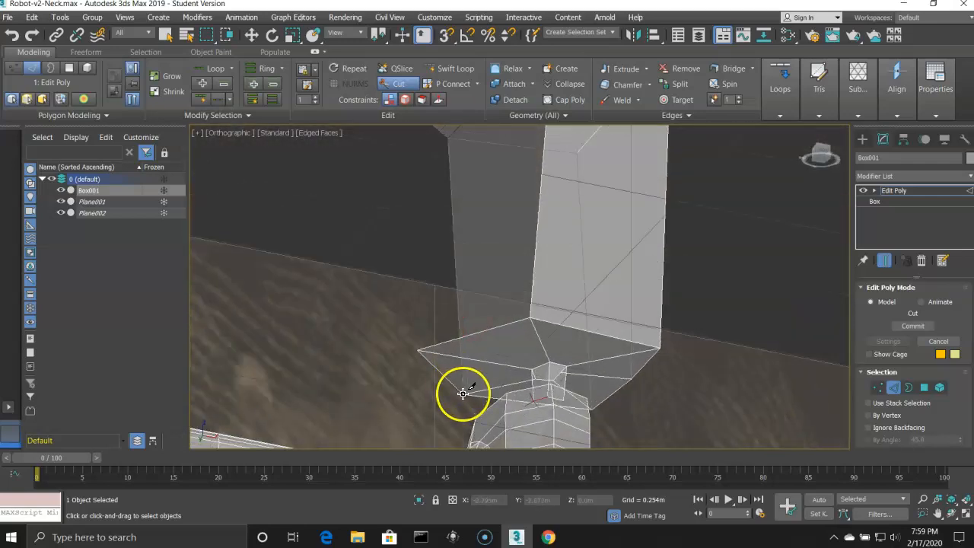
left_click(529, 320)
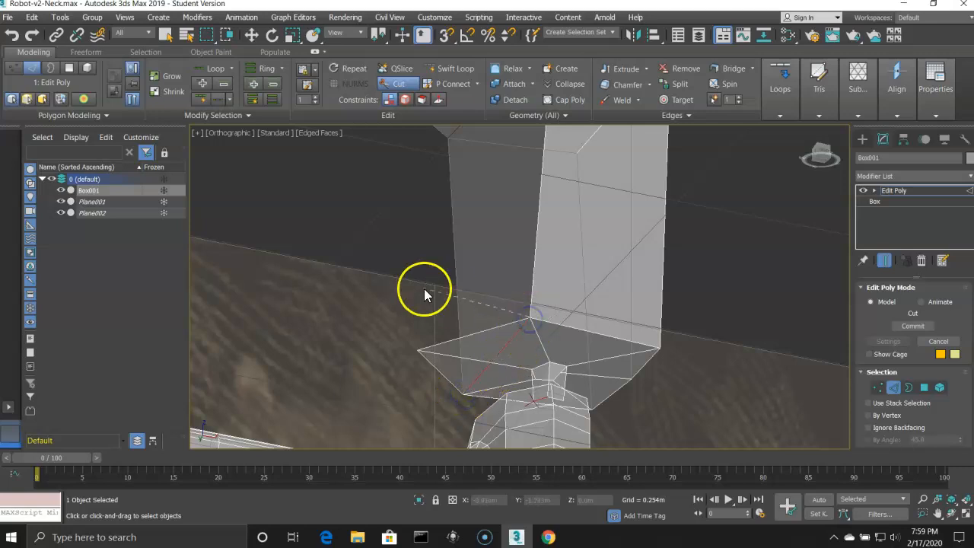
left_click(68, 69)
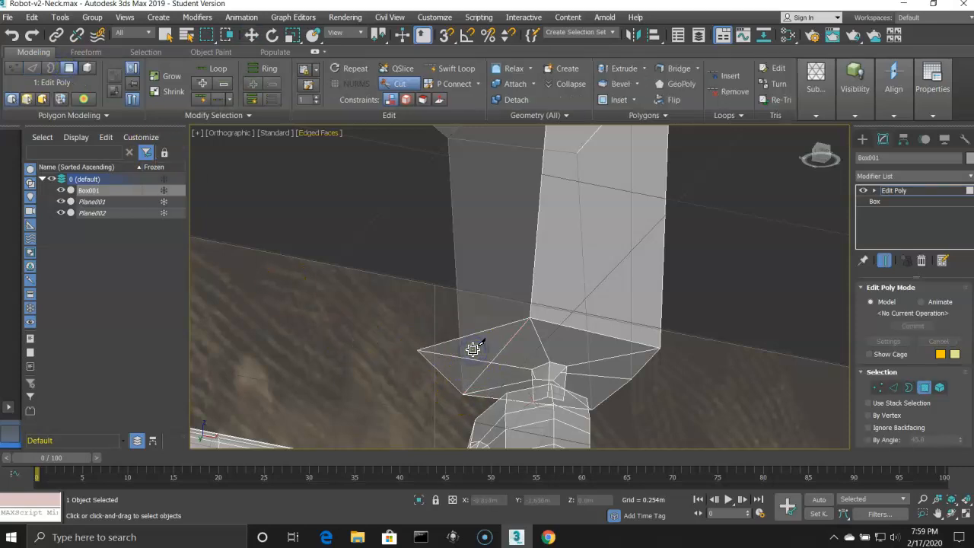
Step: Leave the Cut tool and delete the two outer triangular polygons on the underside of the head
left_click(395, 86)
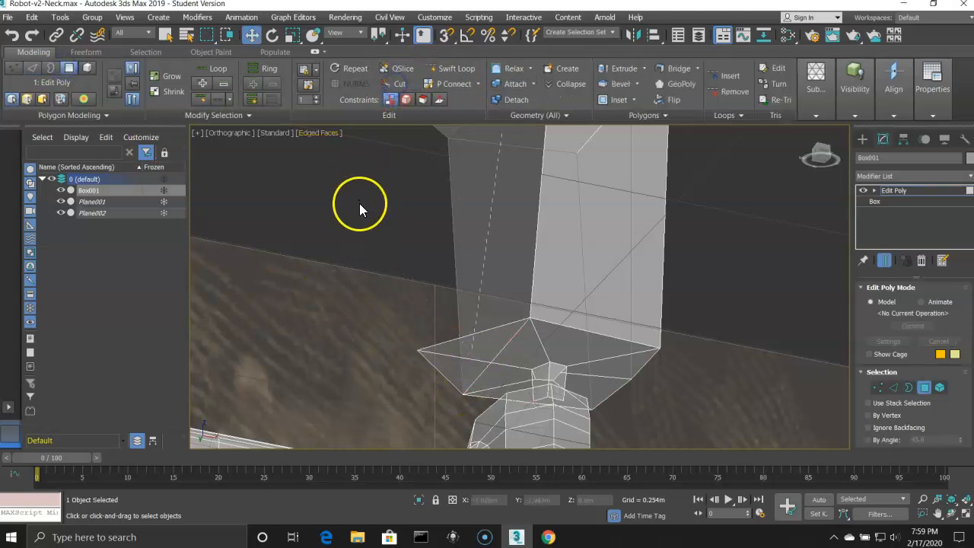
right_click(358, 239)
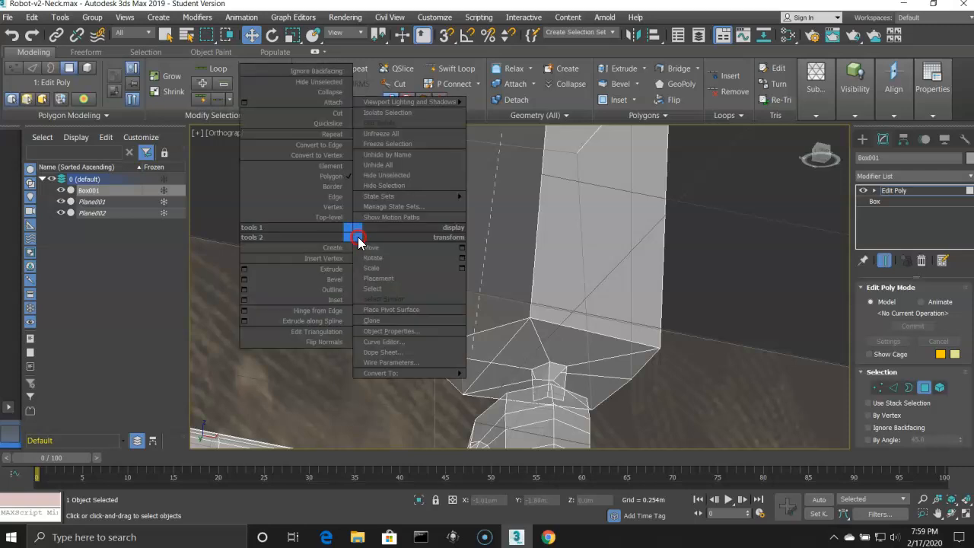
left_click(277, 290)
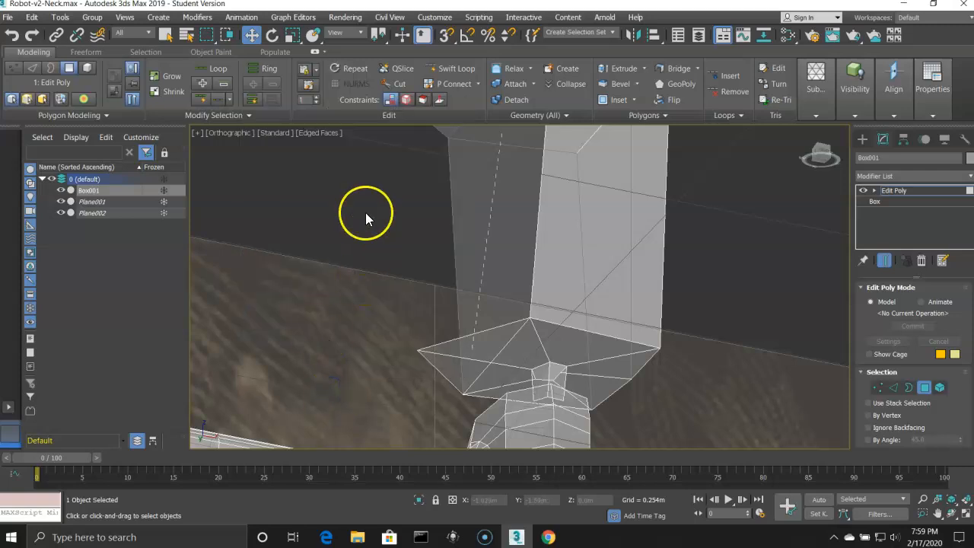
left_click(478, 341)
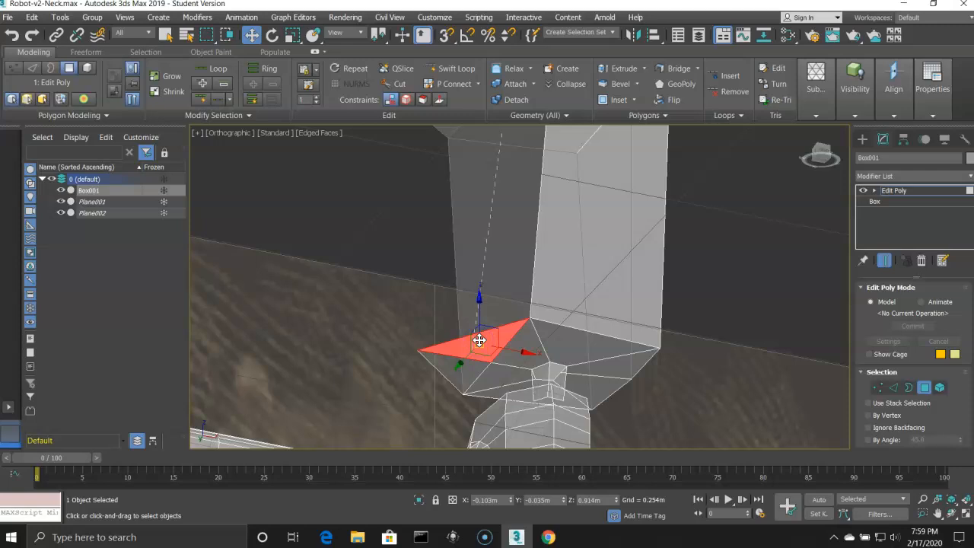
key("Delete")
left_click(459, 374)
key("Delete")
Step: Delete the outer triangular polygons that project from the top of the head
middle_click_drag(453, 333, 444, 359, "alt")
middle_click_drag(449, 233, 399, 397)
scroll(398, 397, "down", 2)
middle_click_drag(418, 235, 408, 269, "alt")
left_click(409, 269)
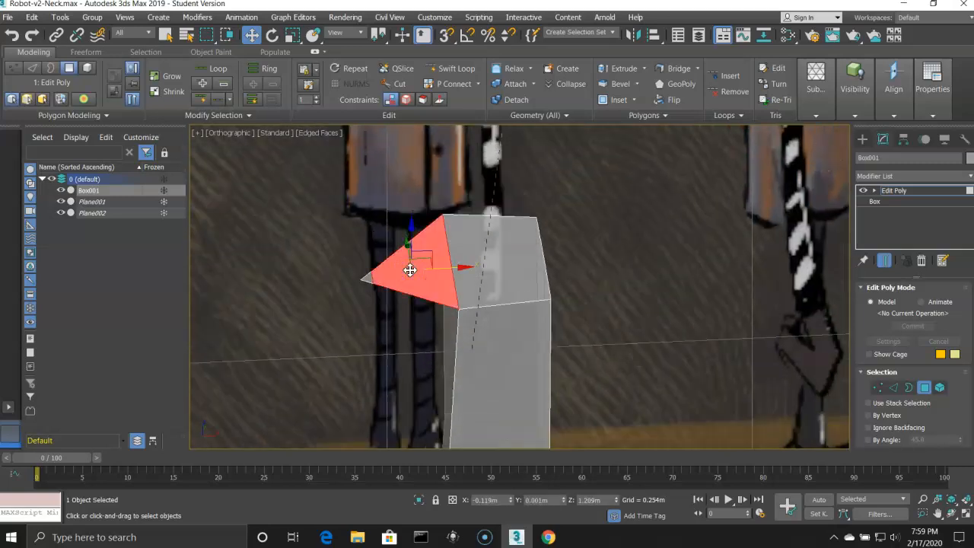
key("Delete")
left_click(367, 277)
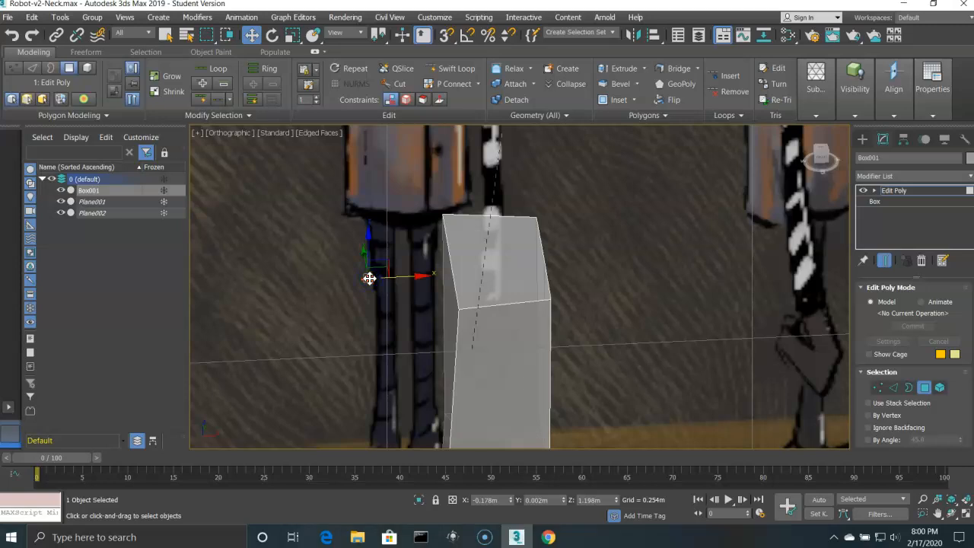
scroll(377, 281, "down", 2)
key("Delete")
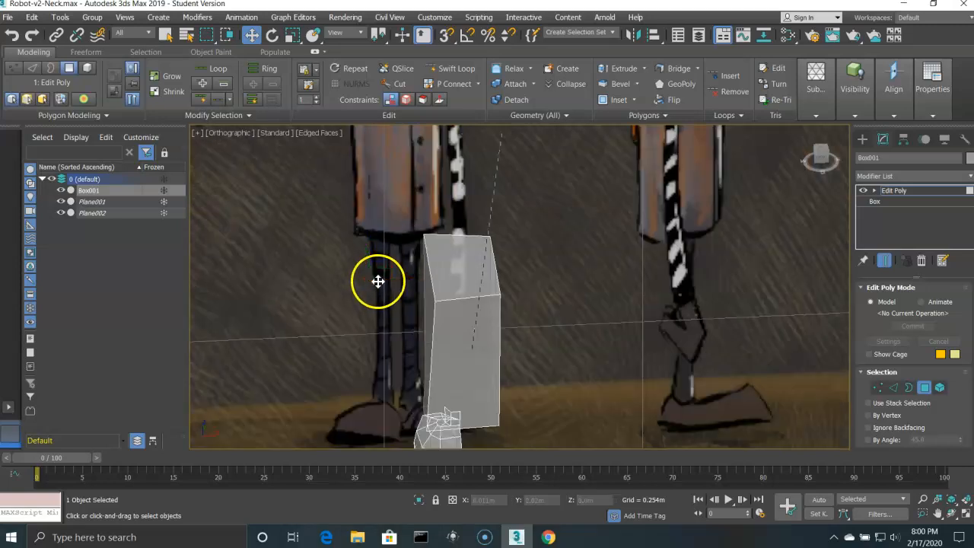
Step: Switch to vertex selection and weld the overlapping vertices at the head's upper outer front and back corners with a 0.006 m threshold
key("f")
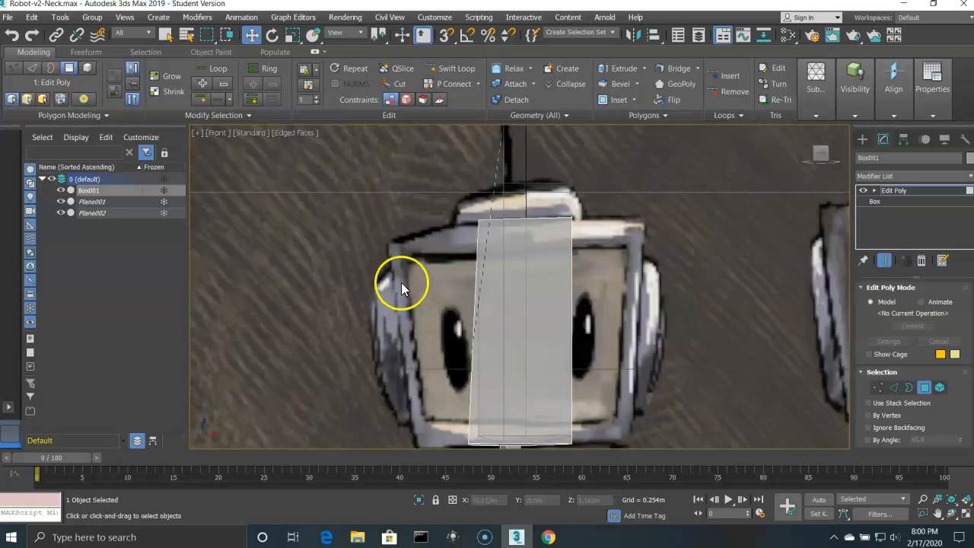
middle_click_drag(461, 206, 442, 188)
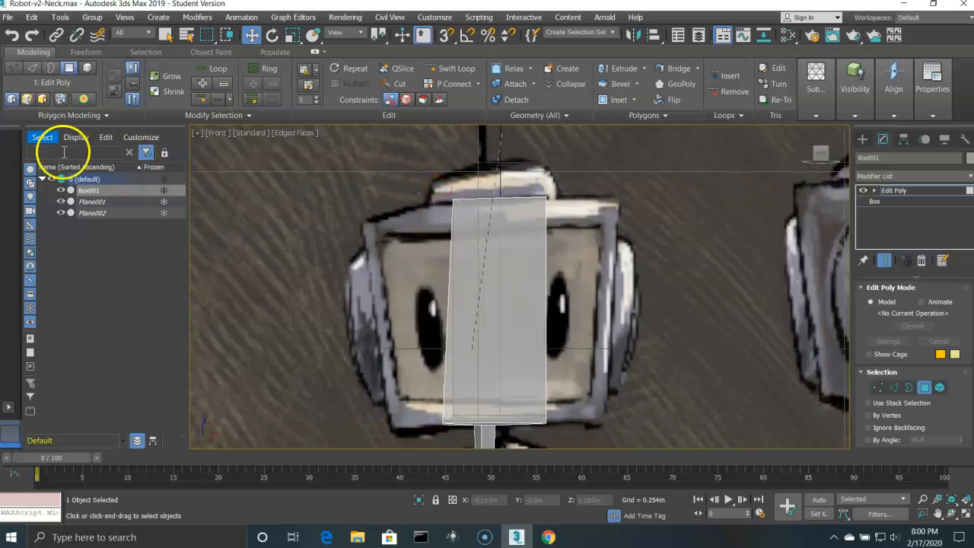
left_click(14, 68)
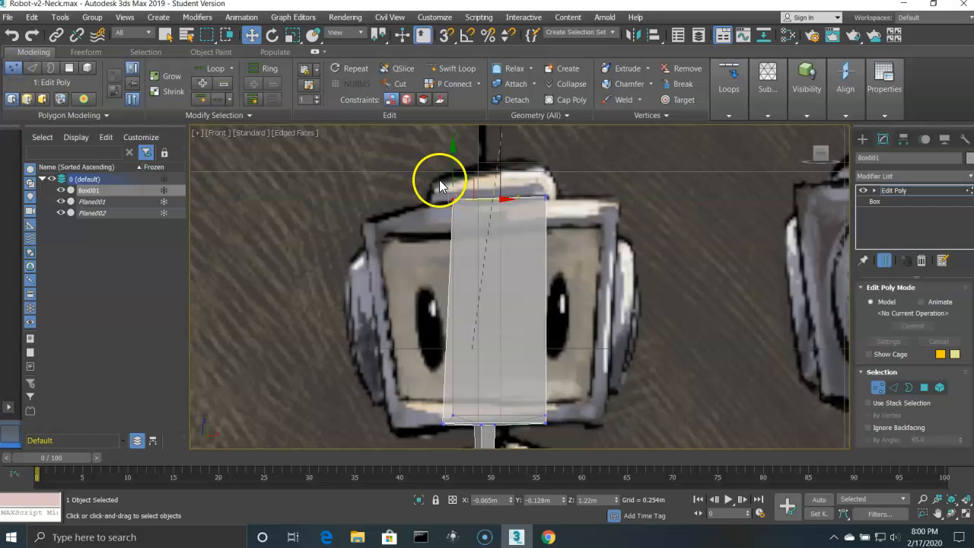
mouse_move(505, 199)
left_mouse_down()
mouse_move(479, 201)
mouse_move(502, 200)
left_mouse_up()
scroll(467, 220, "up", 4)
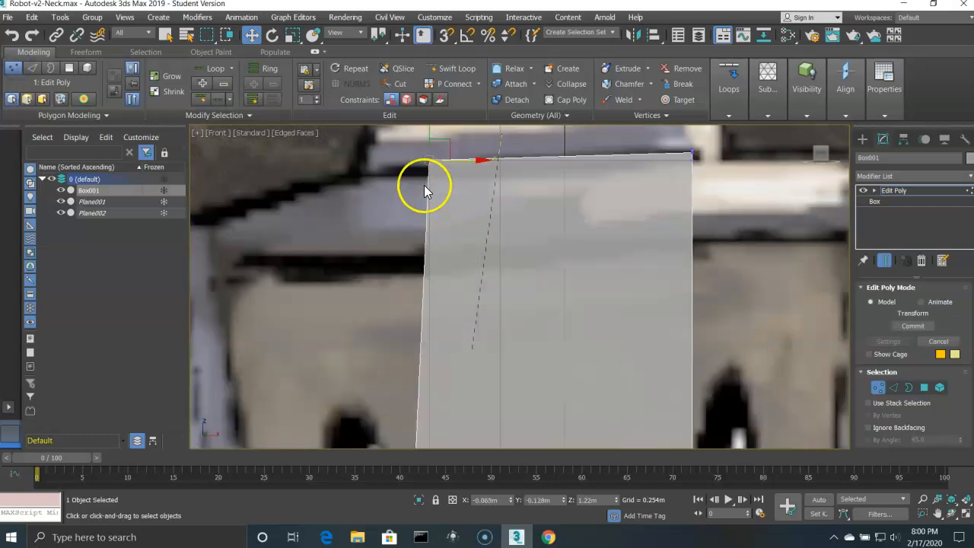
middle_click_drag(413, 184, 433, 204, "alt")
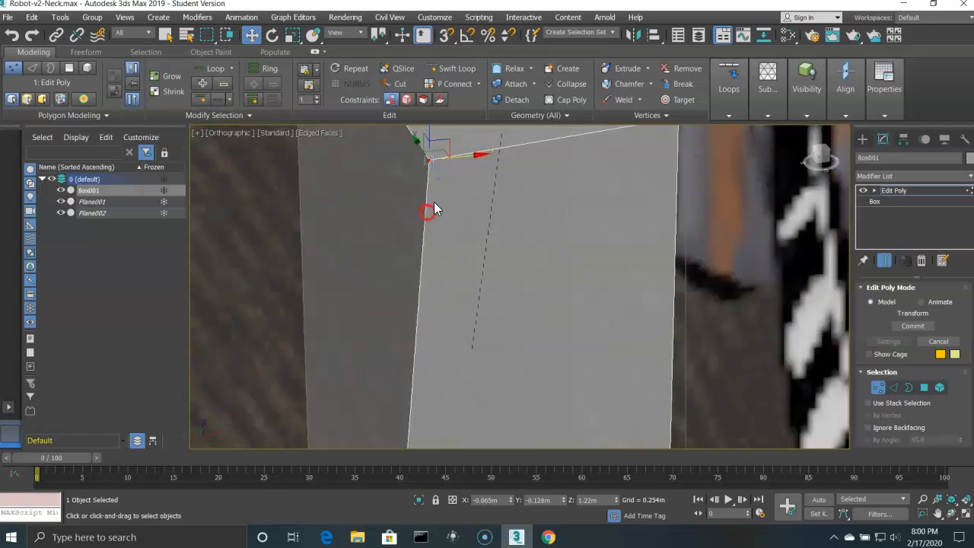
left_click(402, 171)
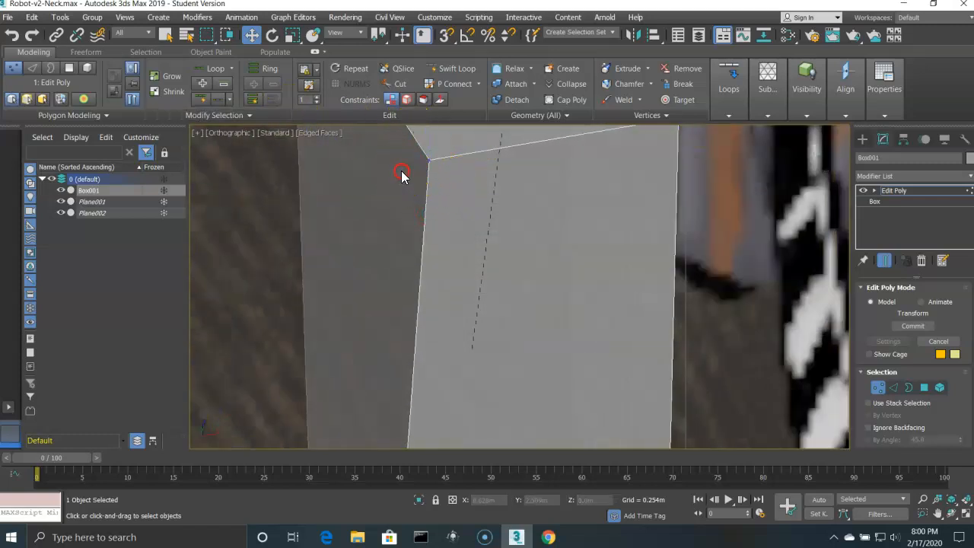
middle_click_drag(401, 170, 389, 251, "alt")
left_click_drag(415, 261, 417, 262)
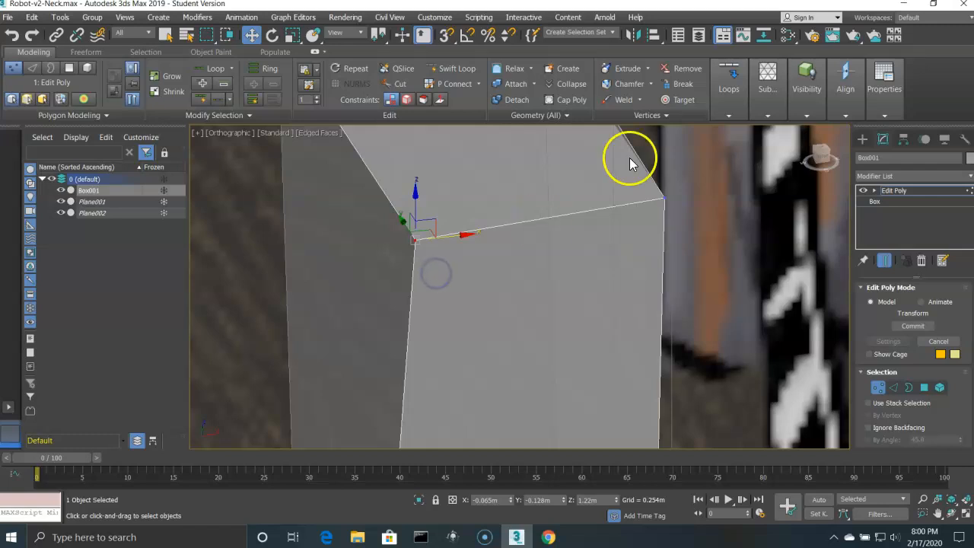
left_click(637, 114)
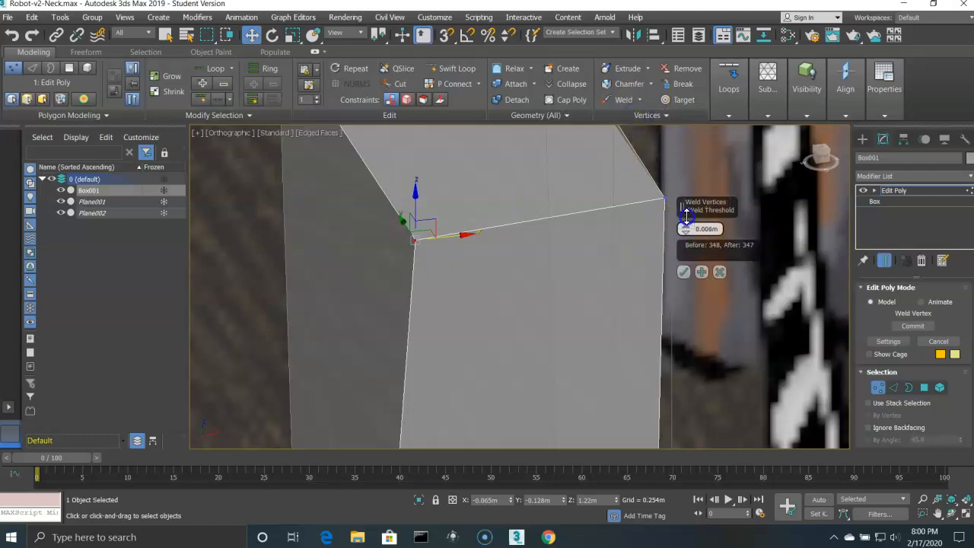
left_click(702, 271)
middle_click_drag(574, 245, 564, 492, "alt")
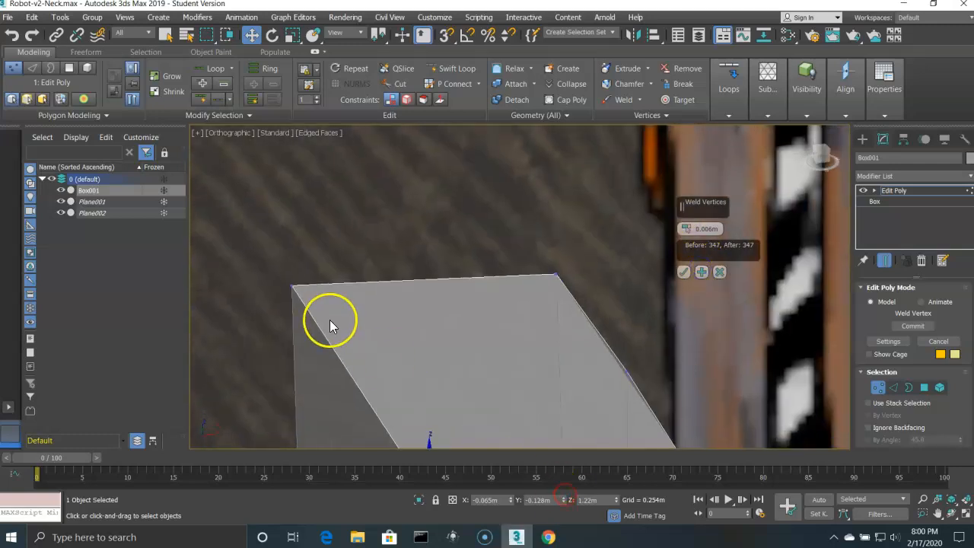
left_click(686, 271)
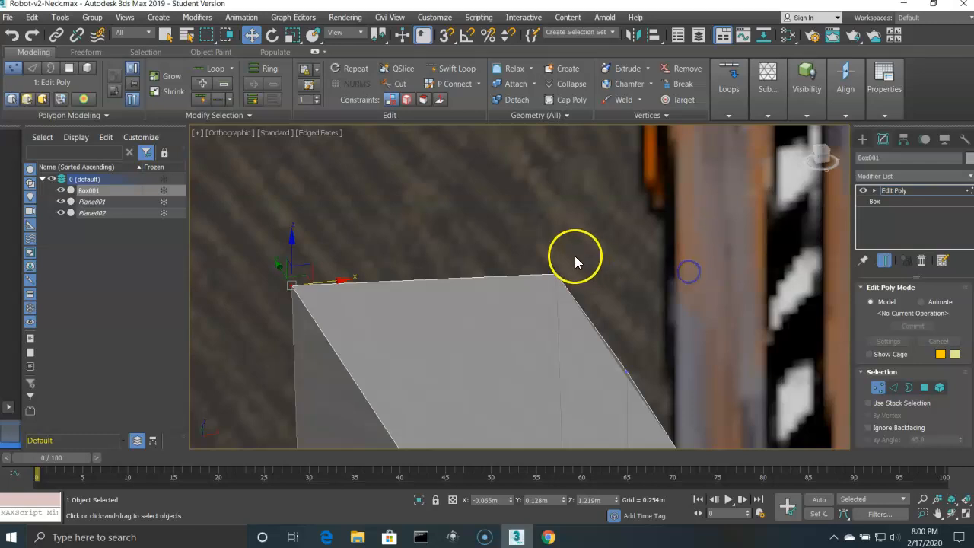
Step: In the front view, move the head's upper outer corner vertices outward and slightly down to the reference's upper corner
scroll(575, 256, "down", 3)
key("f")
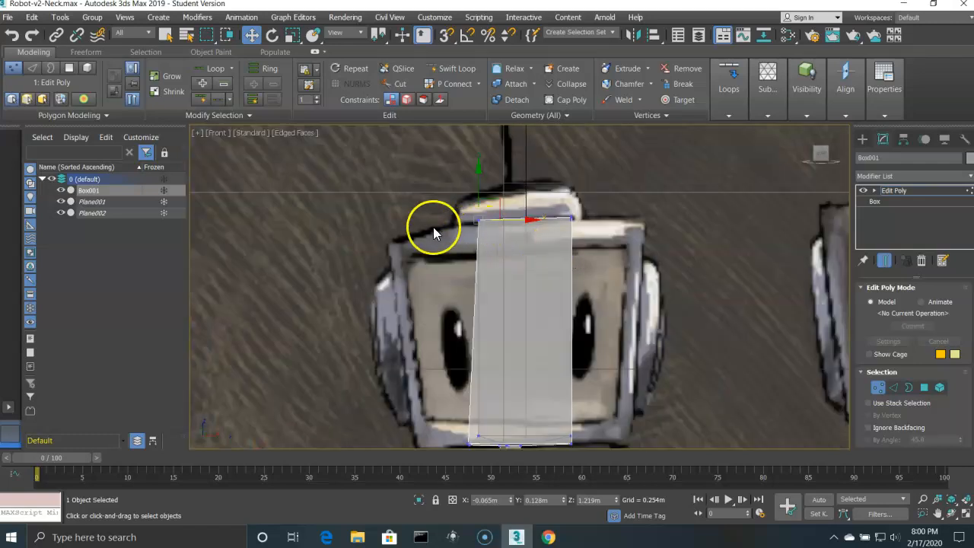
left_click(425, 183)
left_click_drag(499, 251, 442, 225)
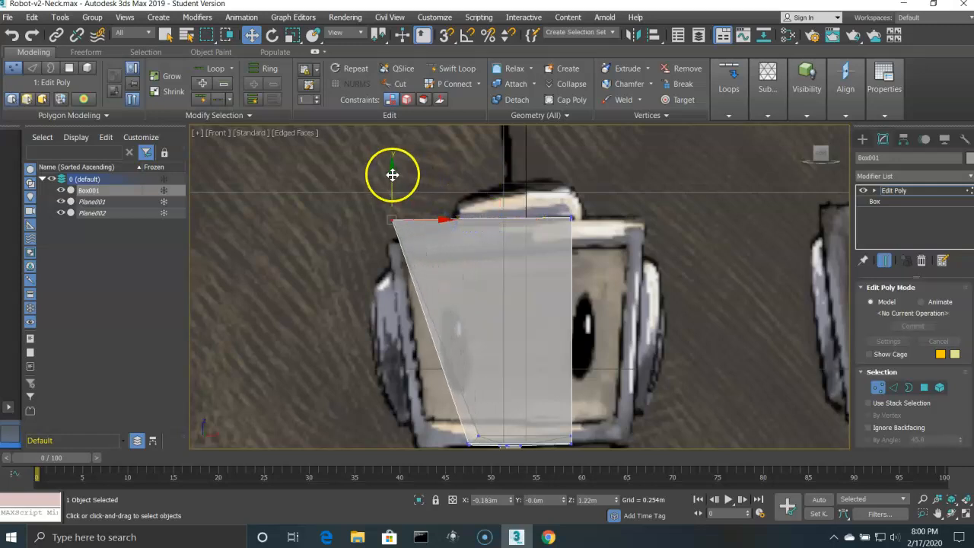
left_click_drag(391, 169, 391, 187)
left_click_drag(443, 238, 446, 235)
middle_click_drag(445, 235, 489, 246, "alt")
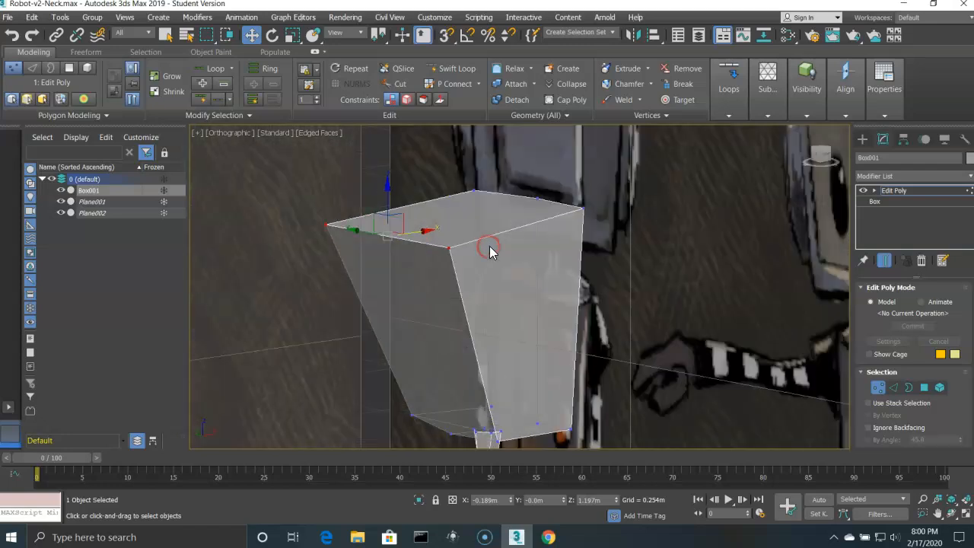
Step: Move the head's lower outer corner vertices outward to the reference's lower corner in the front view
key("f")
middle_click_drag(450, 406, 444, 335)
left_click_drag(484, 369, 464, 356)
left_click_drag(414, 300, 417, 306)
mouse_move(418, 309)
middle_mouse_down("alt")
mouse_move(561, 298)
mouse_move(589, 306)
mouse_move(560, 319)
mouse_move(505, 322)
mouse_move(421, 307)
middle_mouse_up("alt")
key("f")
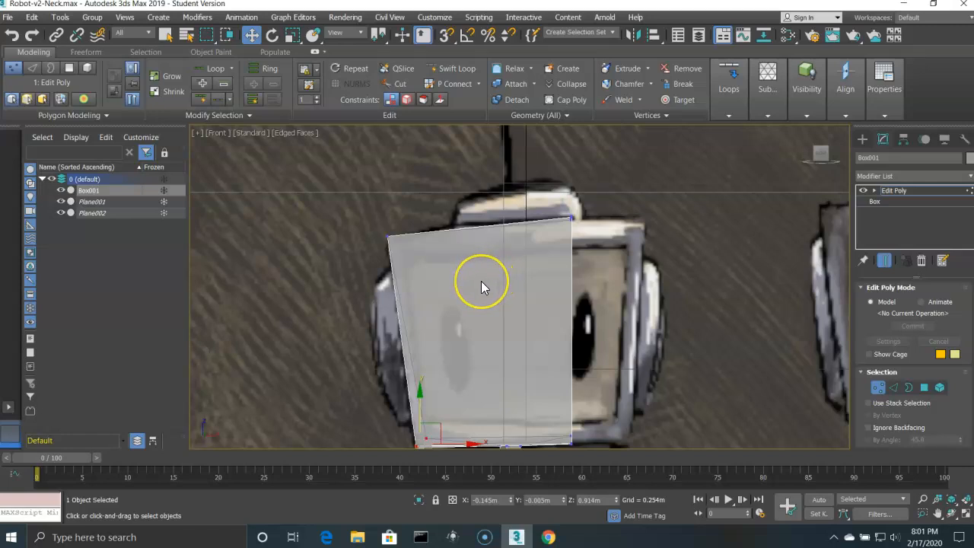
mouse_move(481, 282)
middle_mouse_down("alt")
mouse_move(571, 289)
mouse_move(480, 284)
middle_mouse_up("alt")
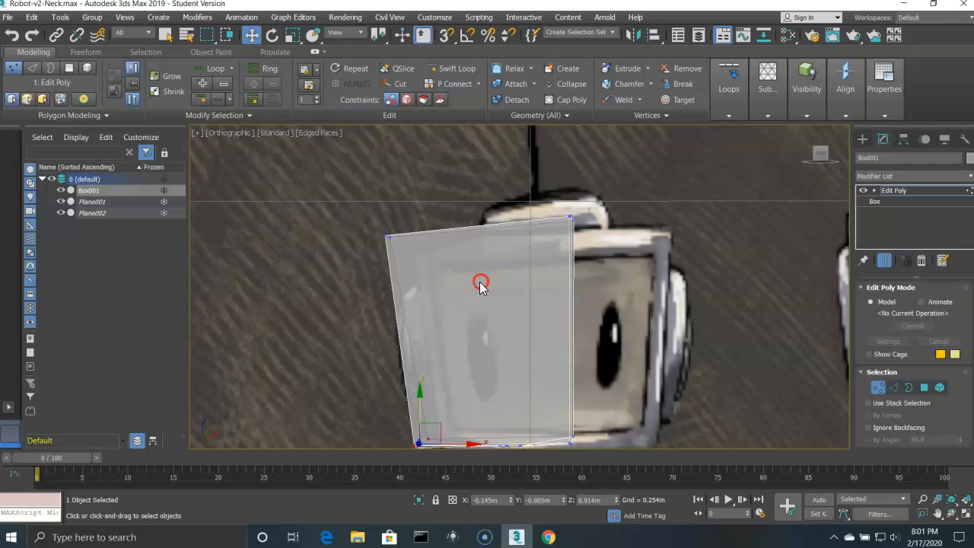
key("f")
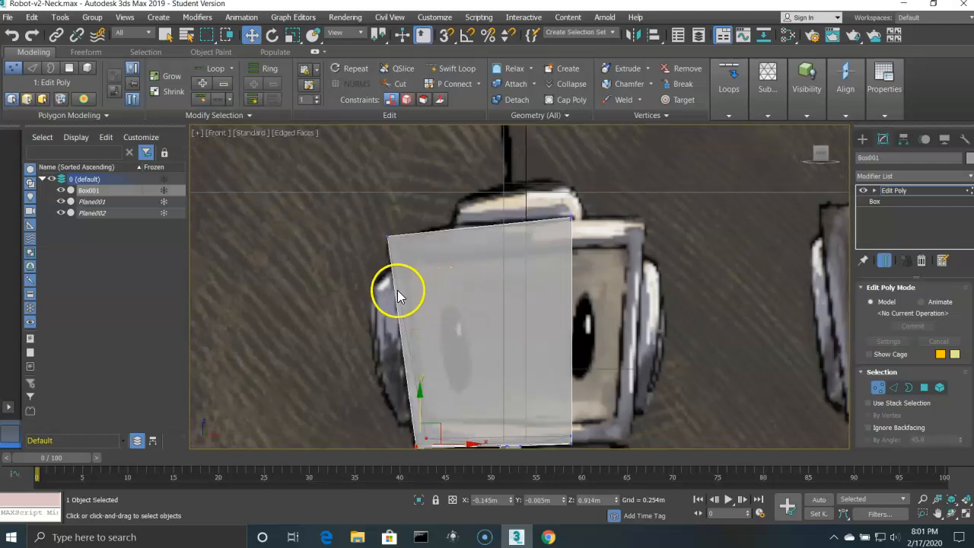
Step: Select the open border on the head's outer side and cap it with a polygon
left_click(51, 69)
middle_click_drag(384, 253, 398, 260, "alt")
left_click(403, 255)
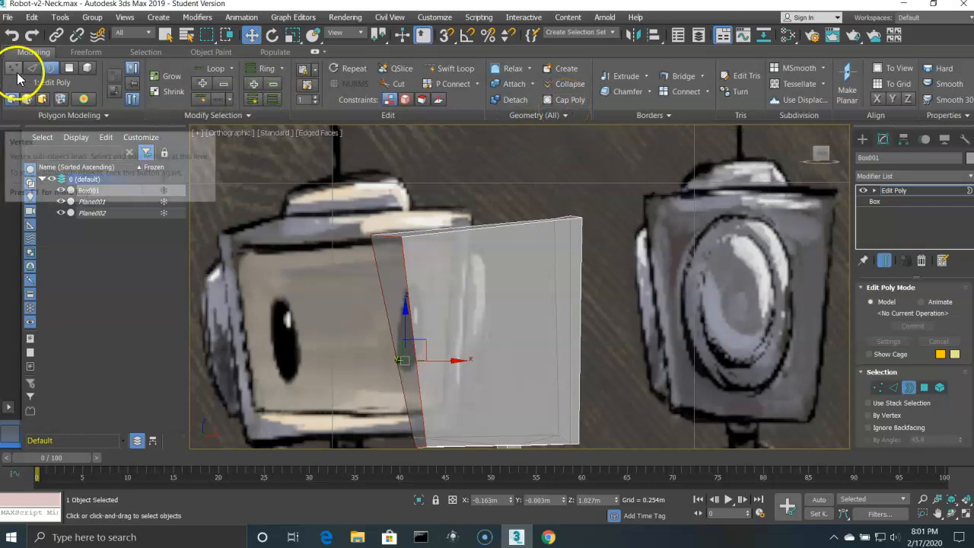
left_click(559, 102)
middle_click_drag(388, 306, 423, 305, "alt")
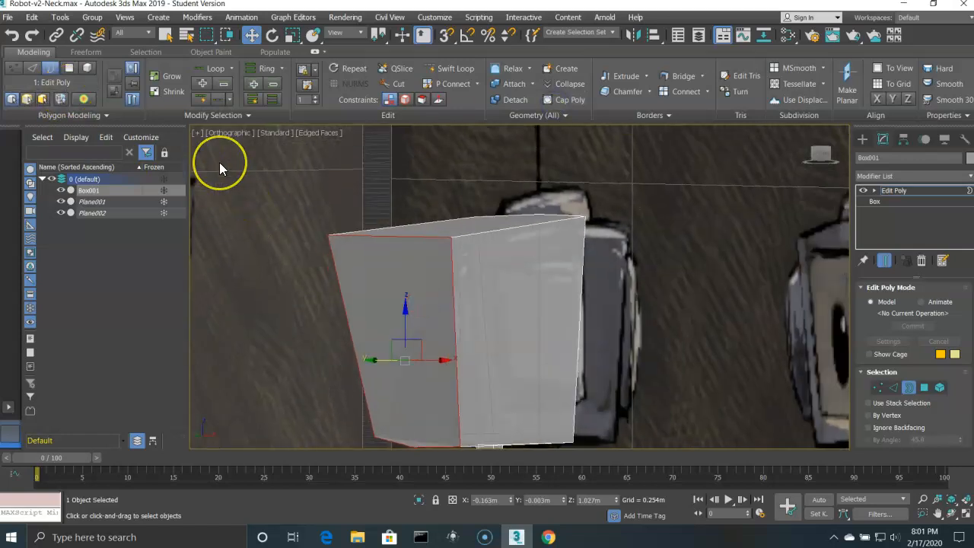
Step: View the head from the left, clear the border selection and switch to edge selection
key("l")
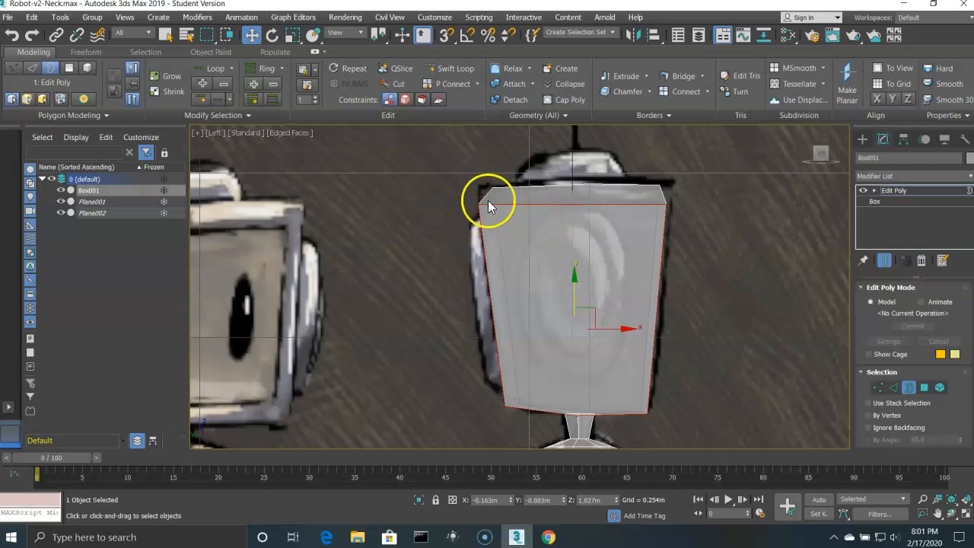
left_click(407, 185)
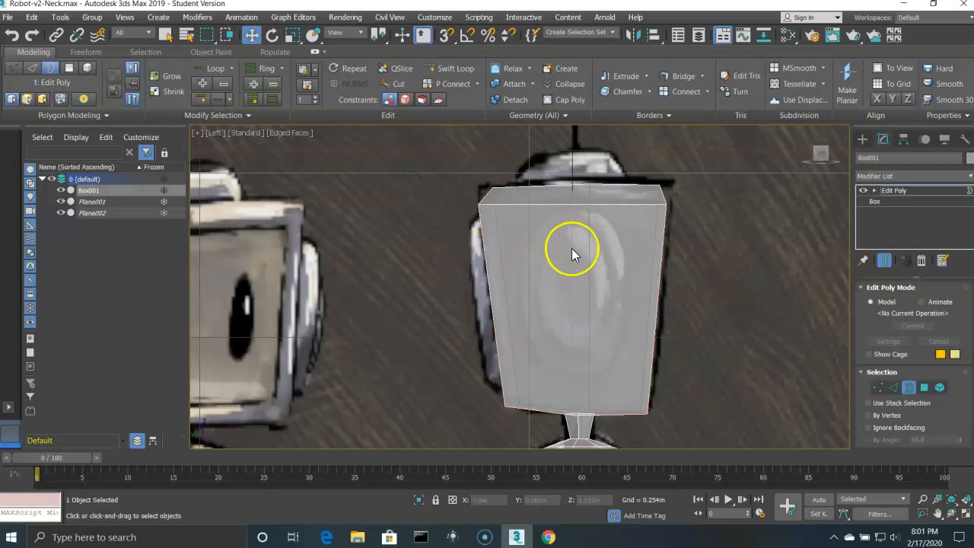
left_click(32, 68)
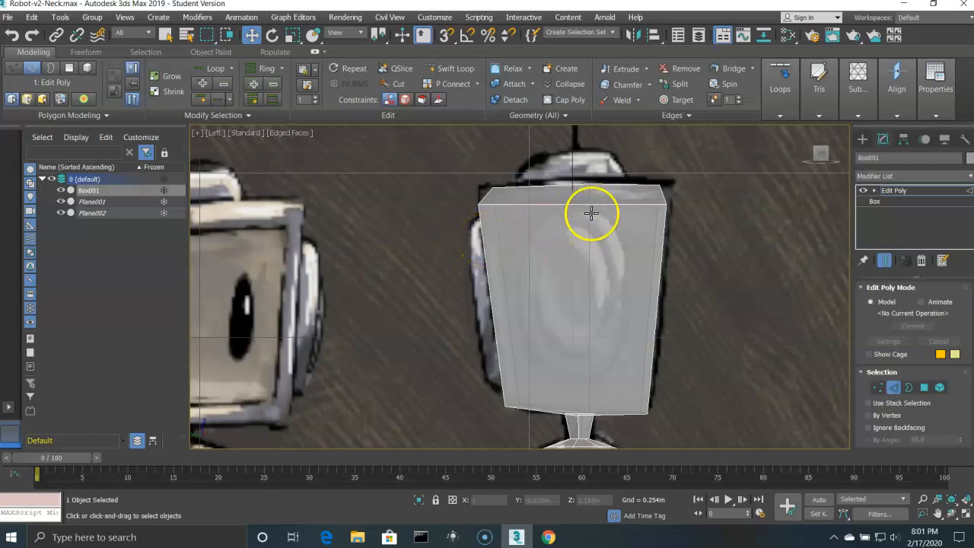
left_click(482, 232)
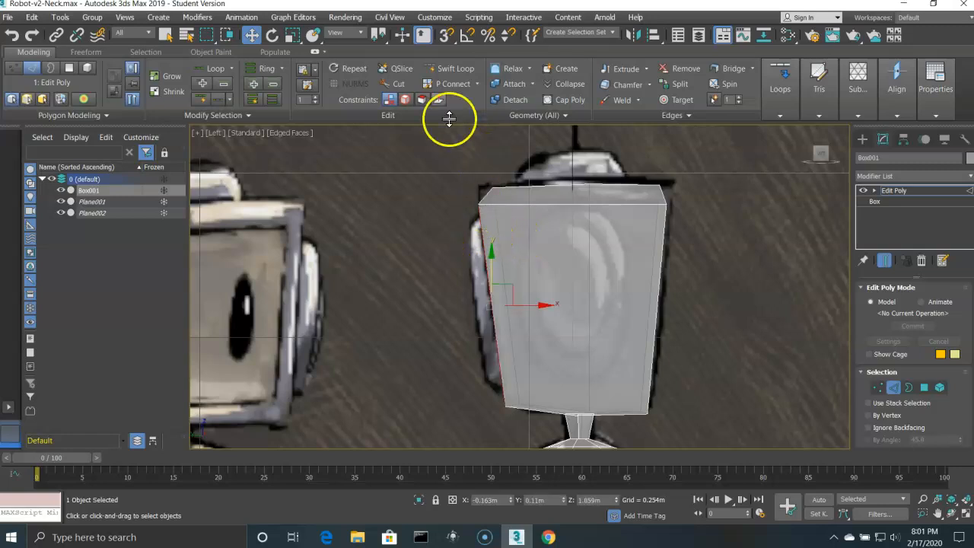
left_click(399, 84)
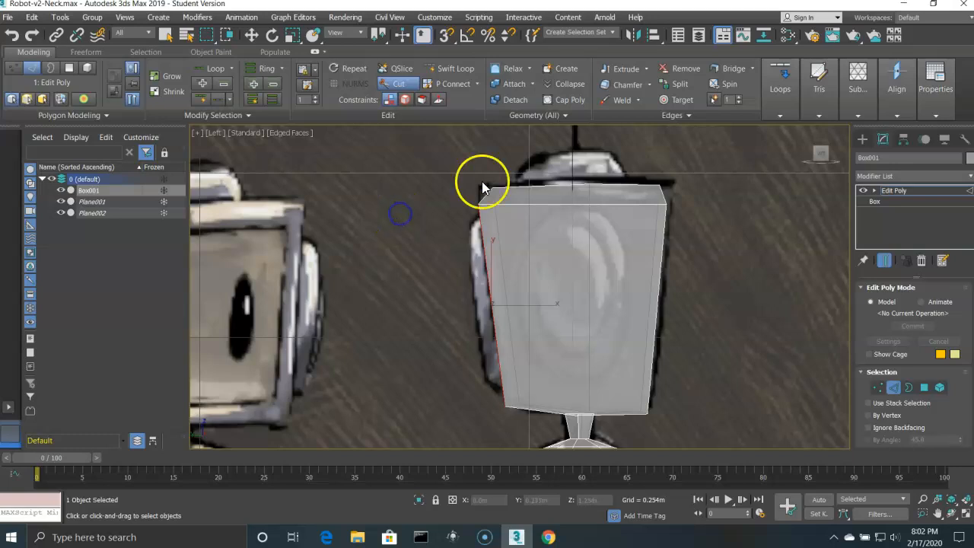
left_click(447, 229)
right_click(447, 231)
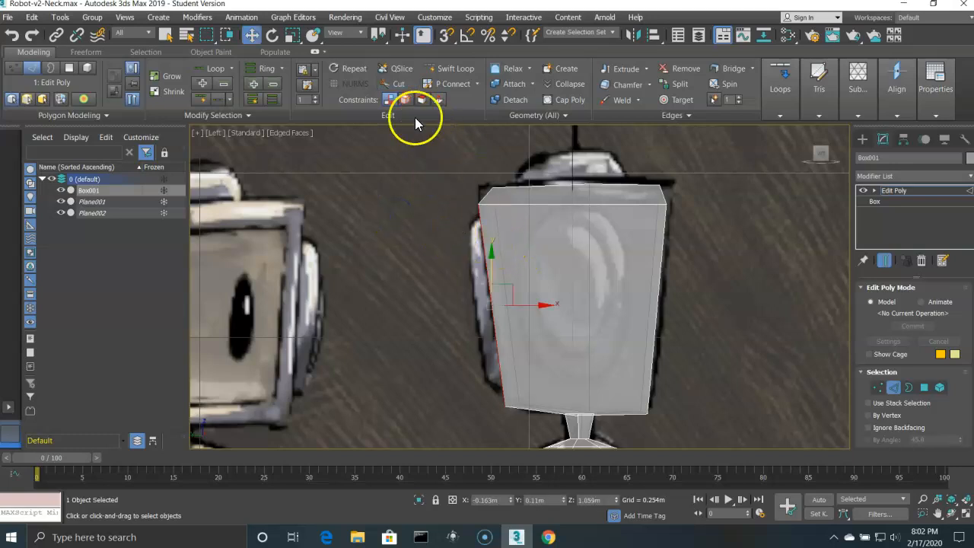
Step: Cut a horizontal edge across the head's outer side face near its top, level with the top of the reference ear
left_click(386, 85)
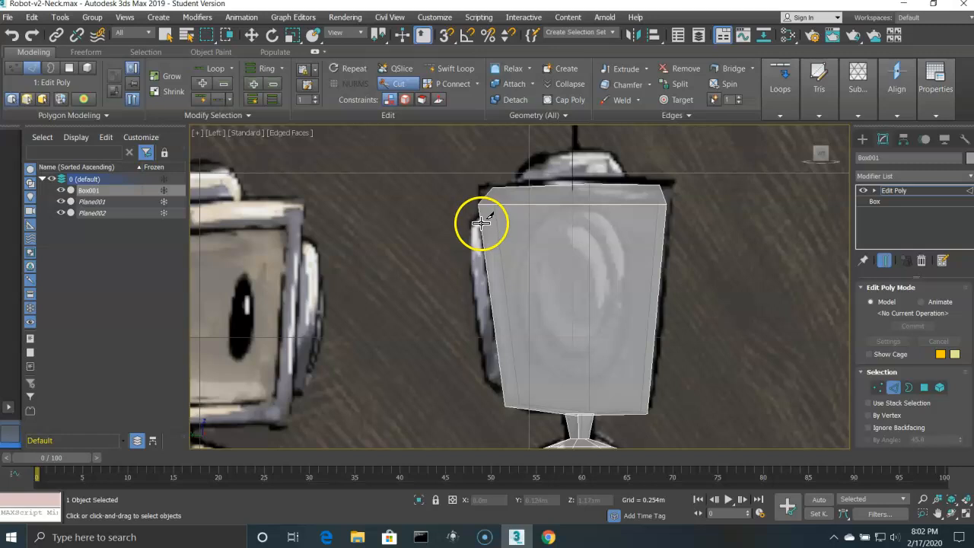
left_click(480, 222)
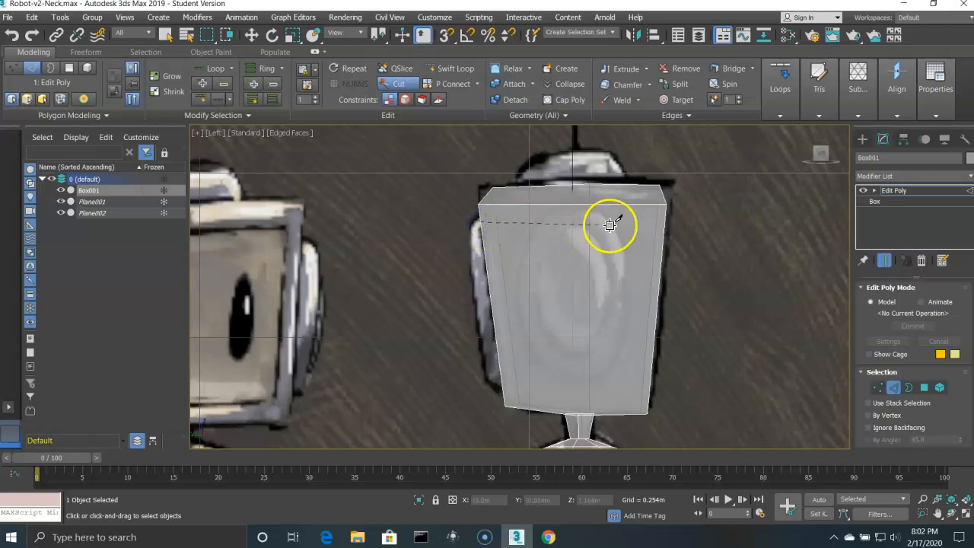
left_click(666, 222)
right_click(687, 241)
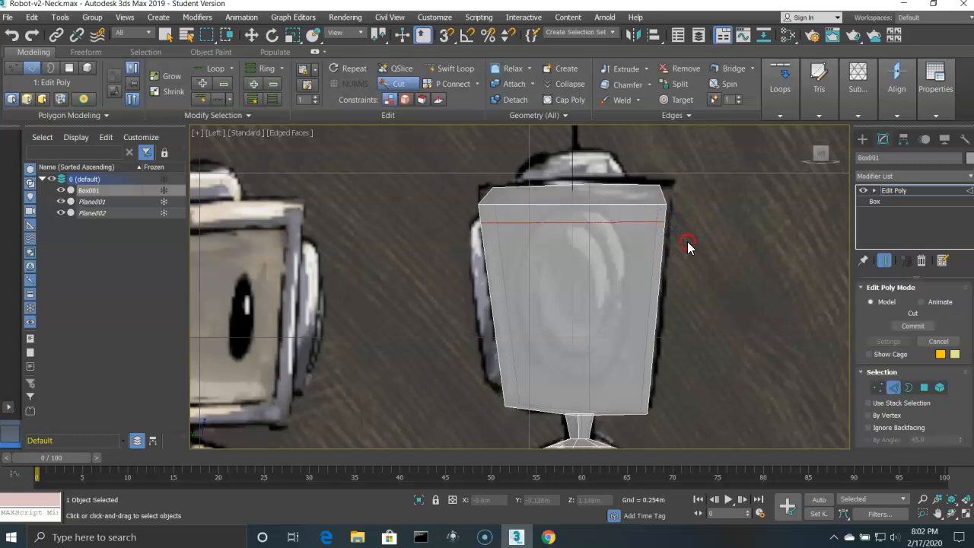
Step: Cut three more horizontal edges across the head's outer side face, evenly spaced below the first one and reaching just below the ear's middle
left_click(484, 250)
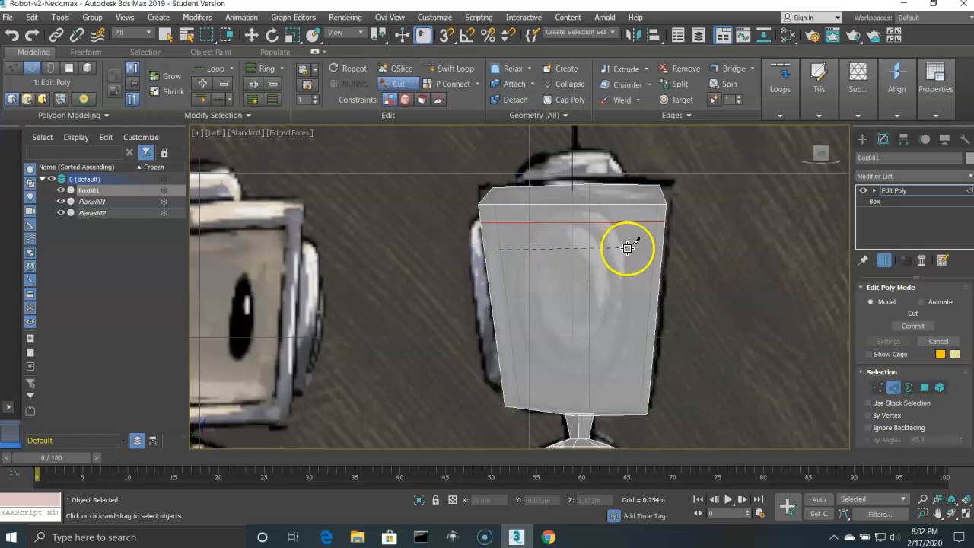
left_click(662, 249)
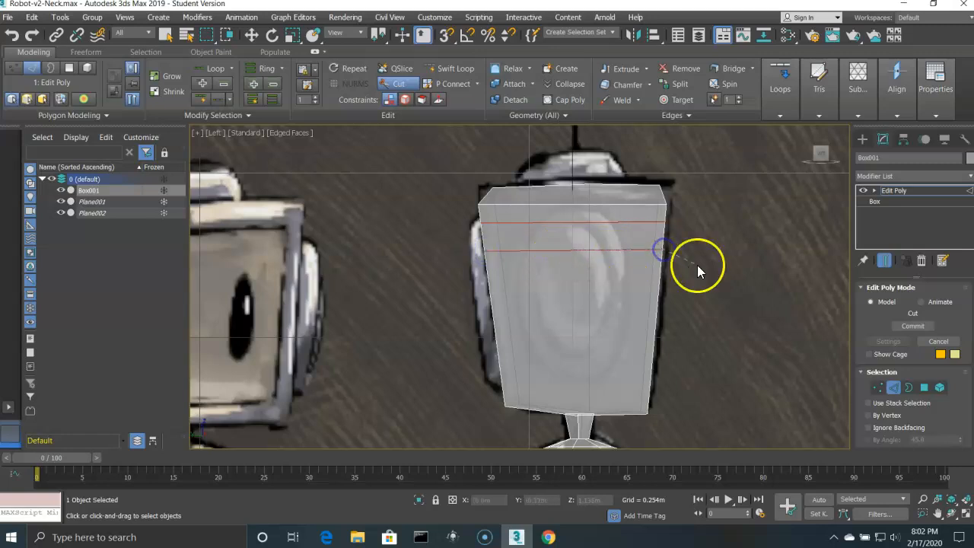
left_click(489, 281)
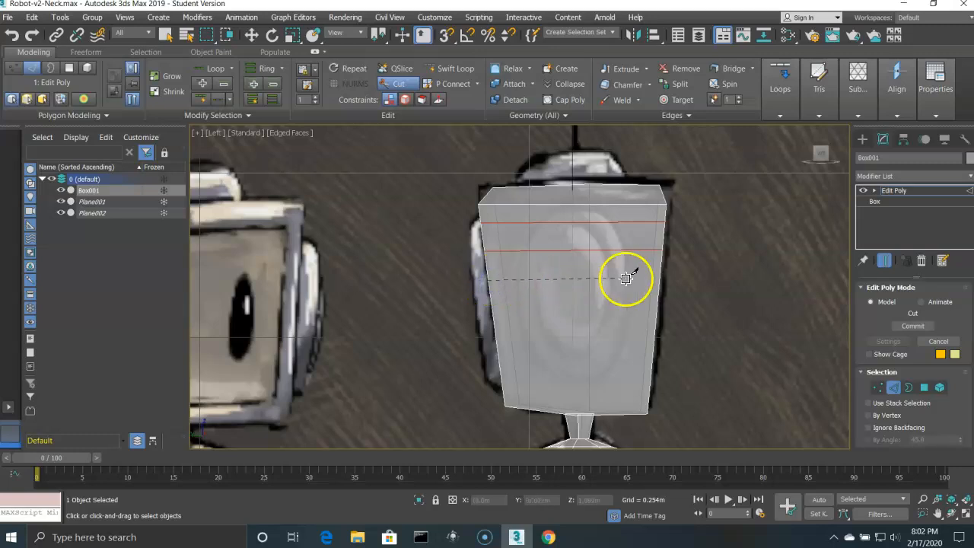
left_click(658, 280)
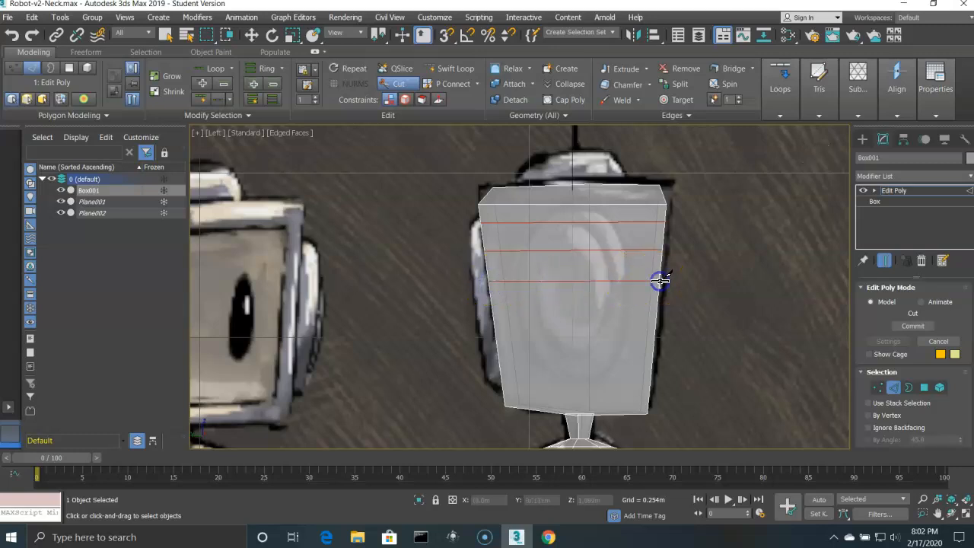
right_click(681, 288)
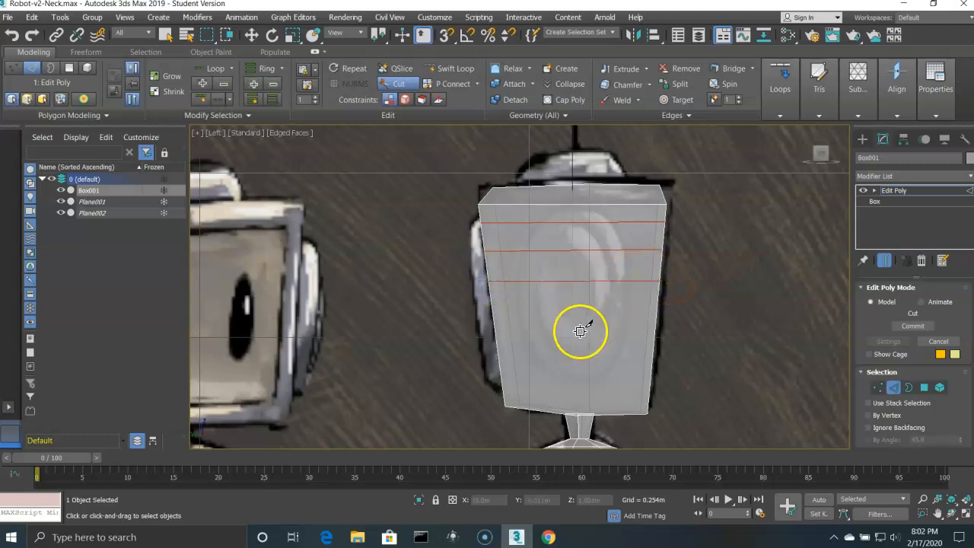
left_click(493, 311)
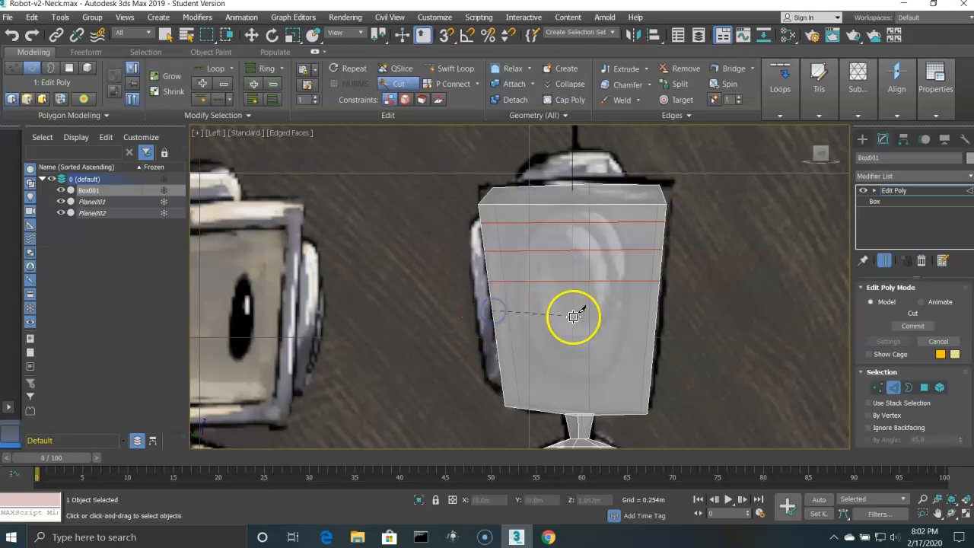
left_click(658, 309)
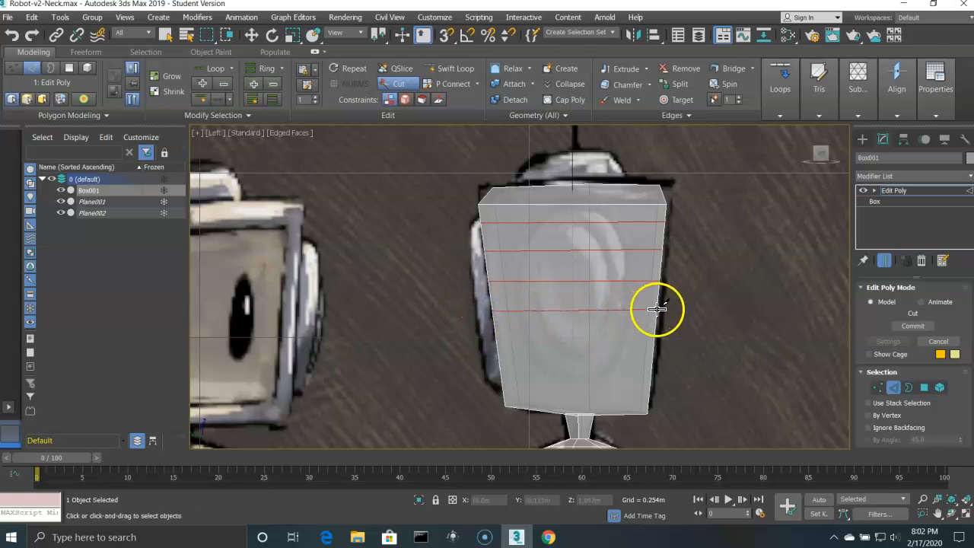
Step: Cut three further horizontal edges across the head's outer side face, spaced progressively closer down to the bottom of the reference ear
left_click(495, 337)
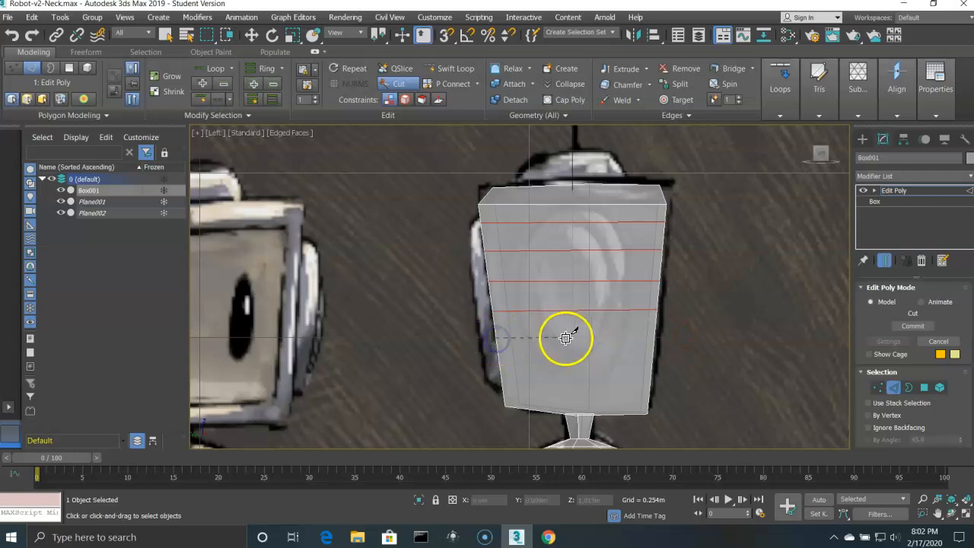
left_click(652, 340)
right_click(703, 347)
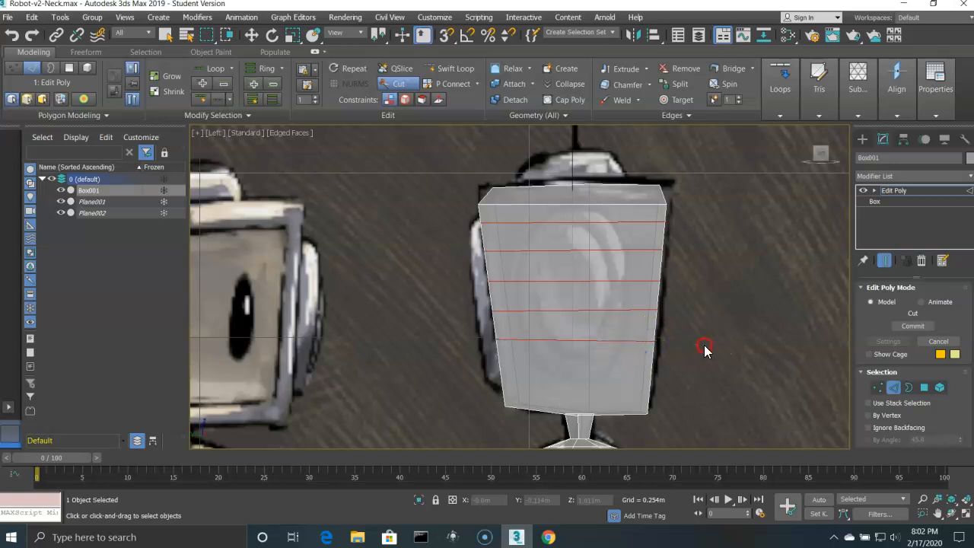
left_click(499, 363)
left_click(653, 362)
right_click(687, 385)
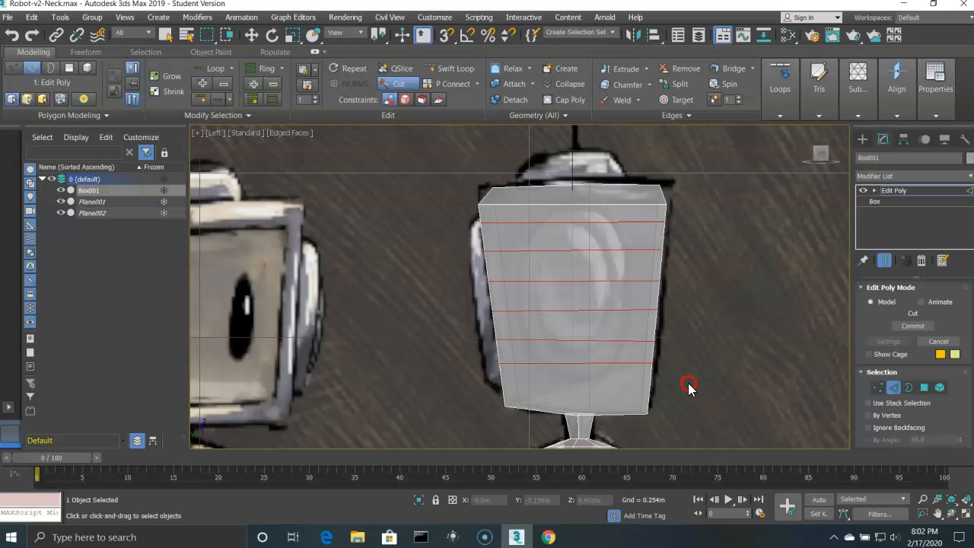
left_click(500, 380)
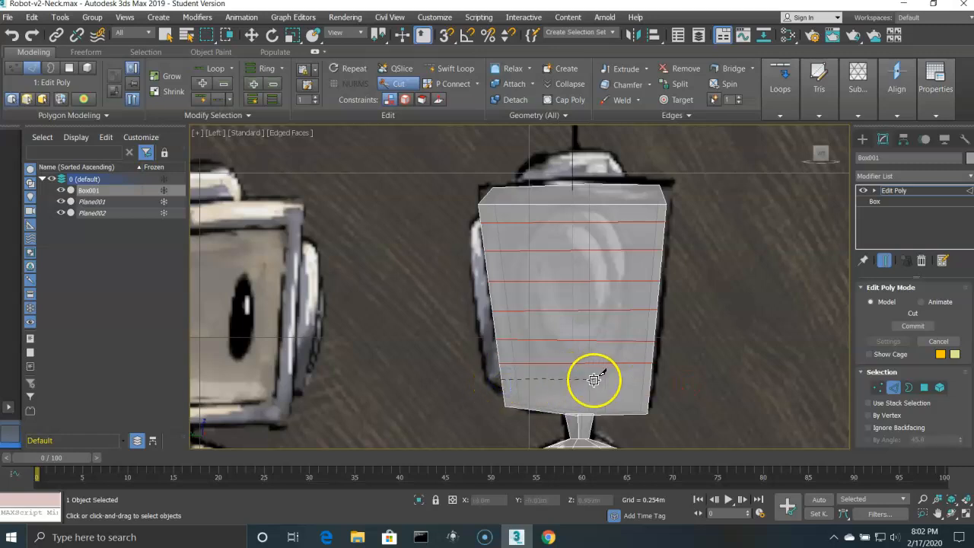
left_click(651, 380)
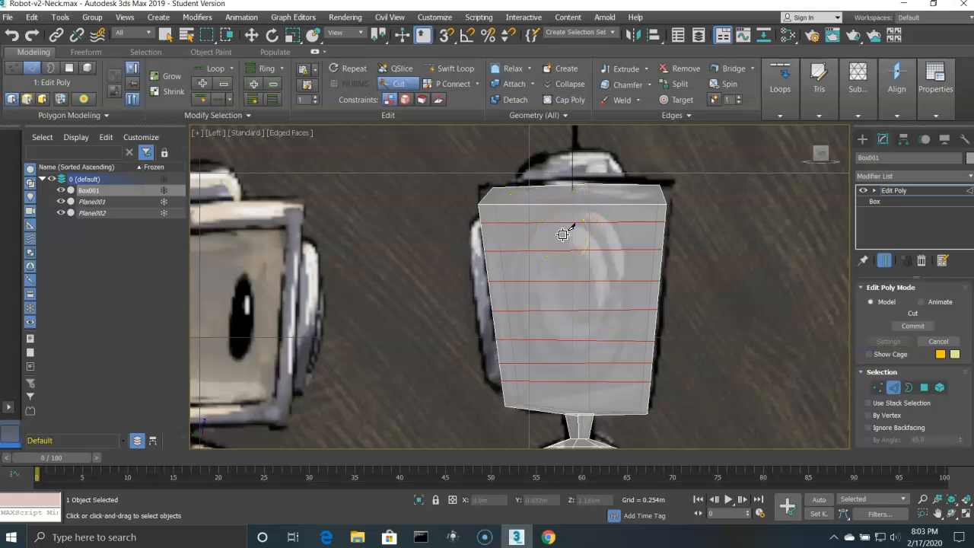
Step: Check the cuts against the front reference, then cut the ear outline's left arc from the top horizontal edge down to the lowest one
key("f")
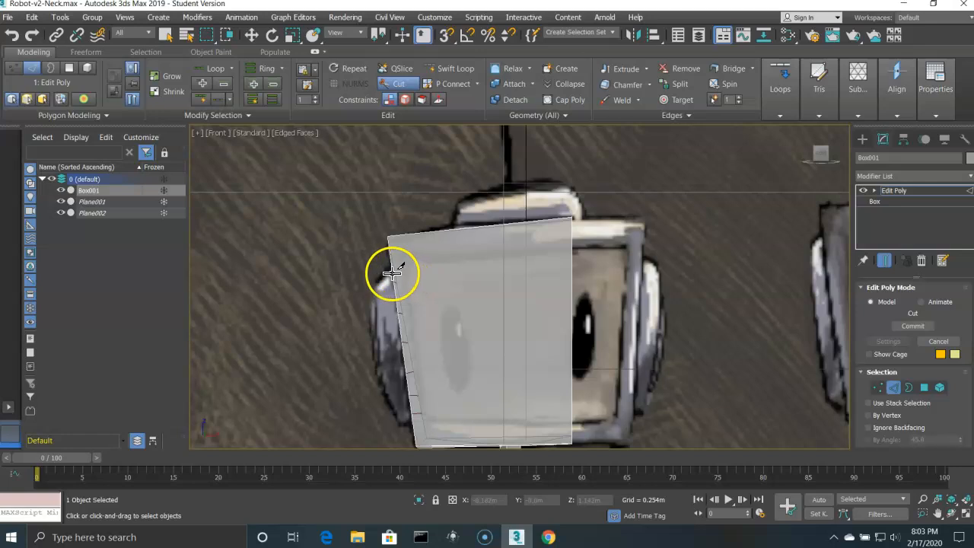
key("l")
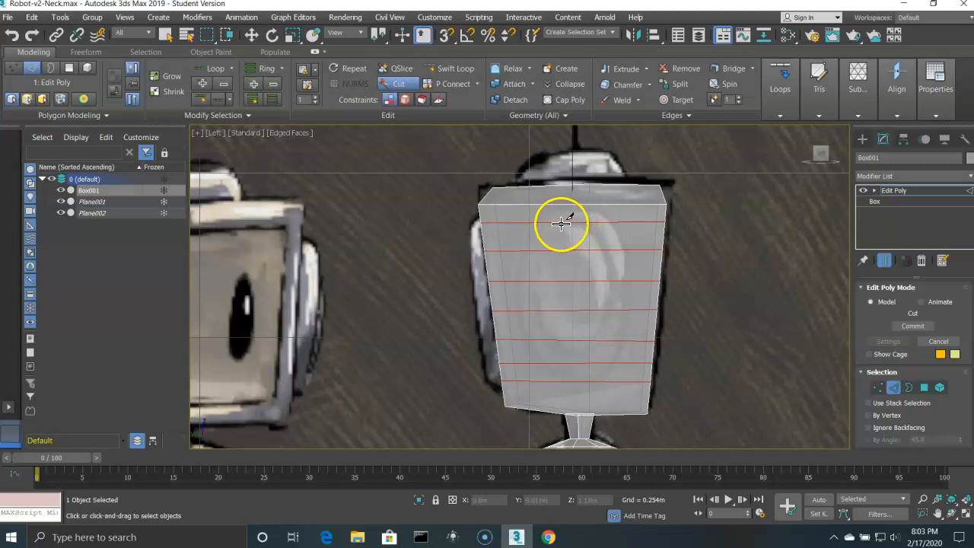
left_click(538, 222)
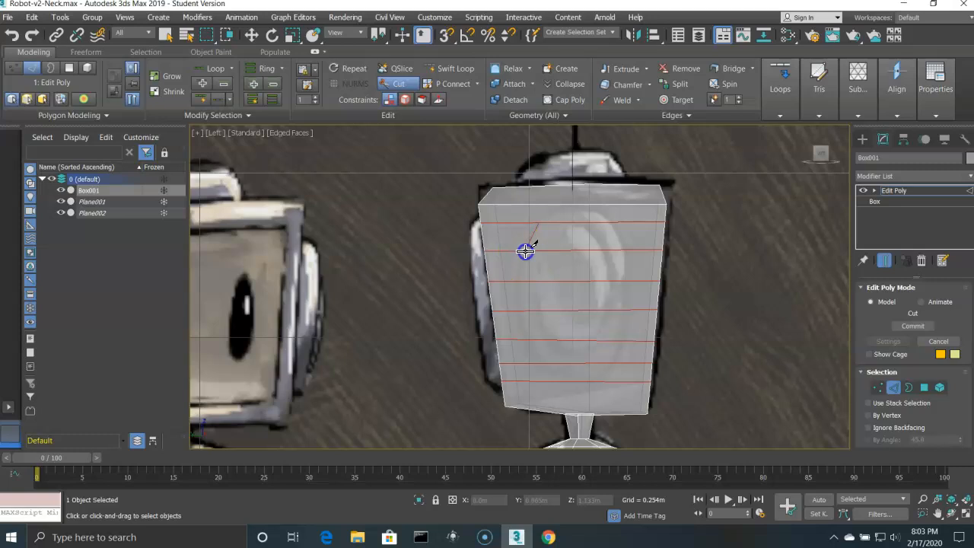
left_click(518, 280)
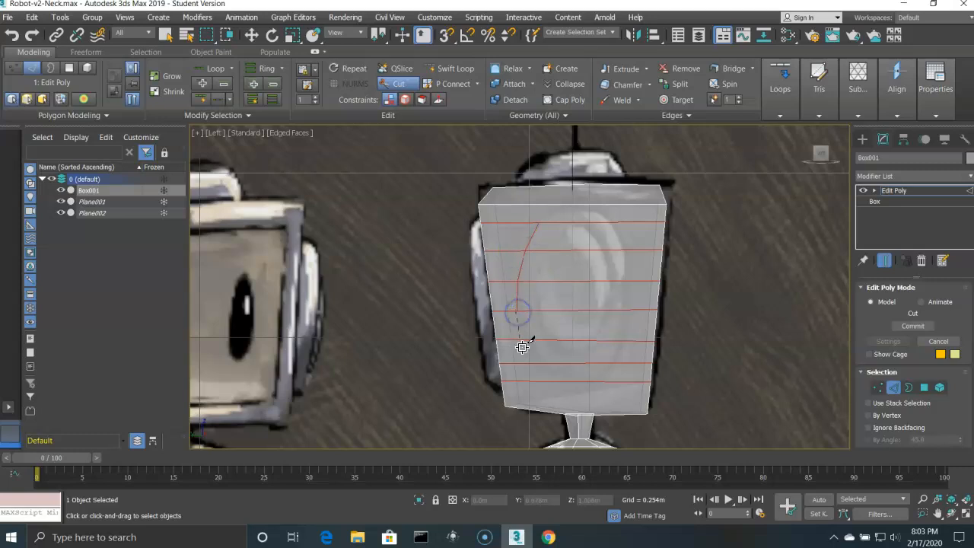
left_click(528, 340)
left_click(538, 363)
left_click(558, 380)
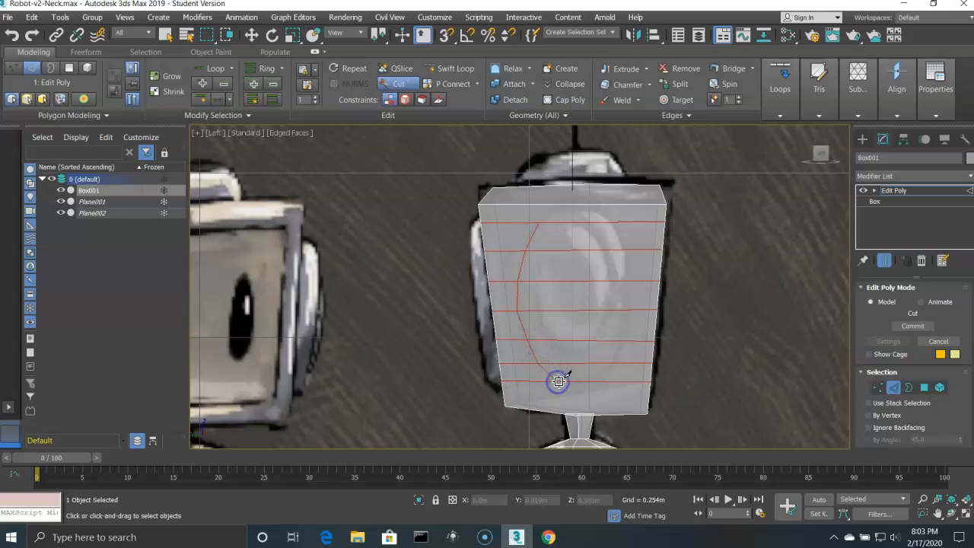
Step: Cut the ear outline's right arc from the lowest horizontal edge up through each row to the top one
left_click(600, 382)
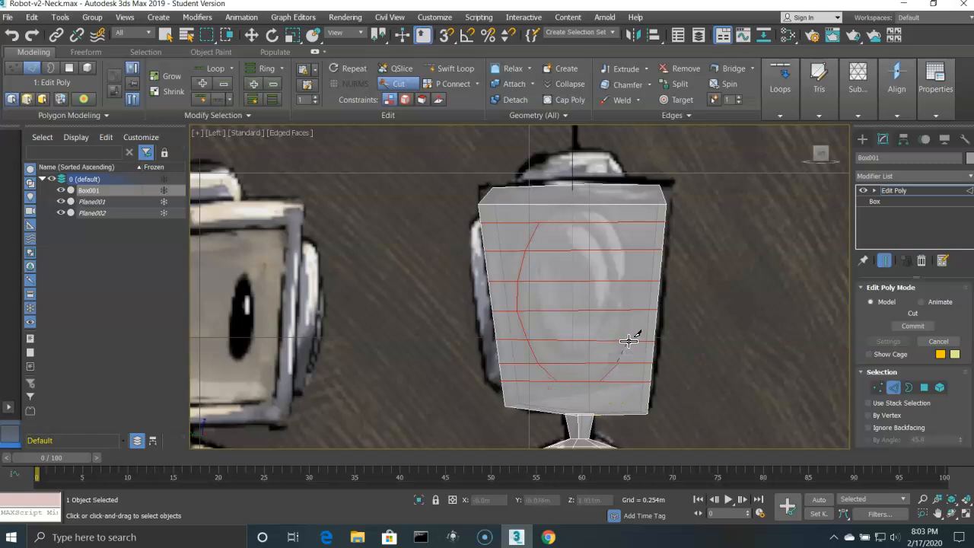
left_click(630, 309)
left_click(630, 281)
left_click(628, 246)
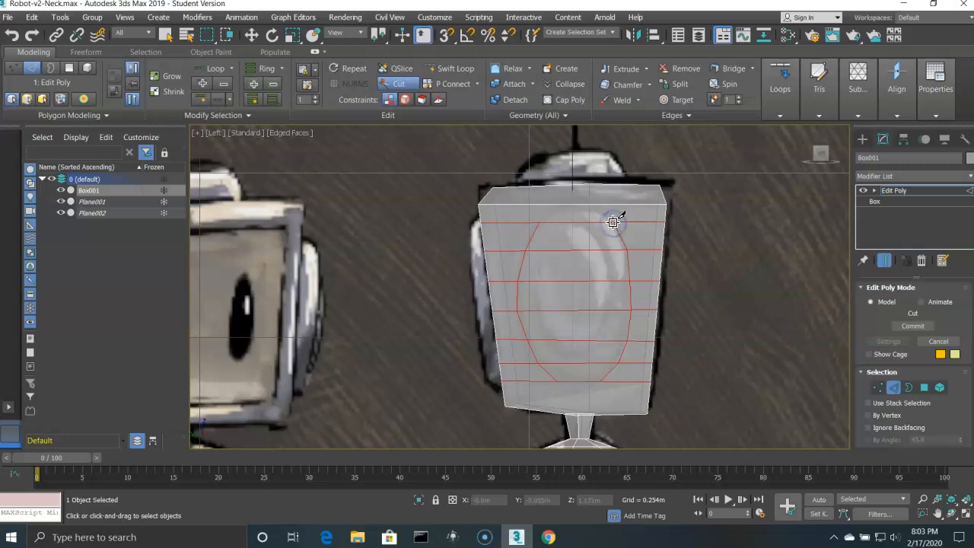
right_click(606, 227)
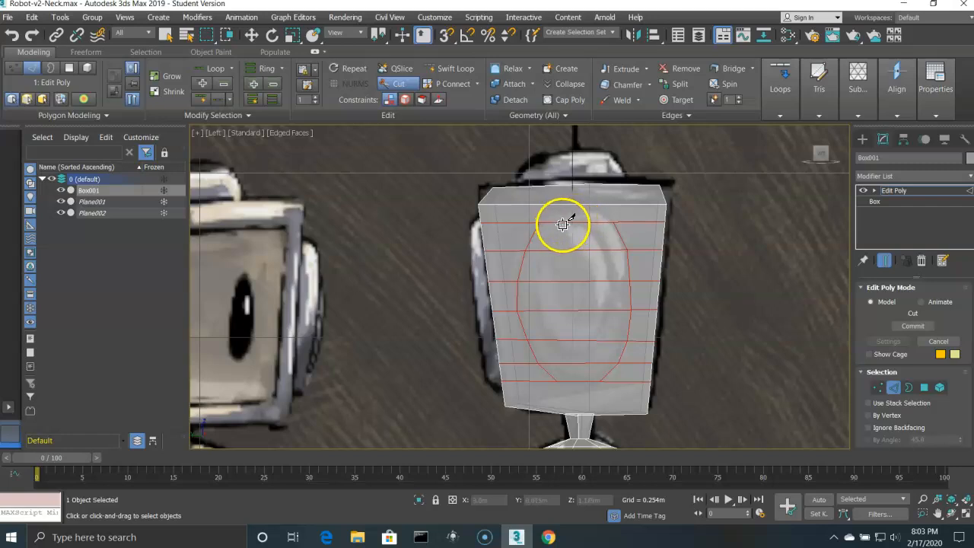
Step: Compare with the front view, then cut a short vertical edge from the head's top edge to the middle of the ear outline's top edge
key("f")
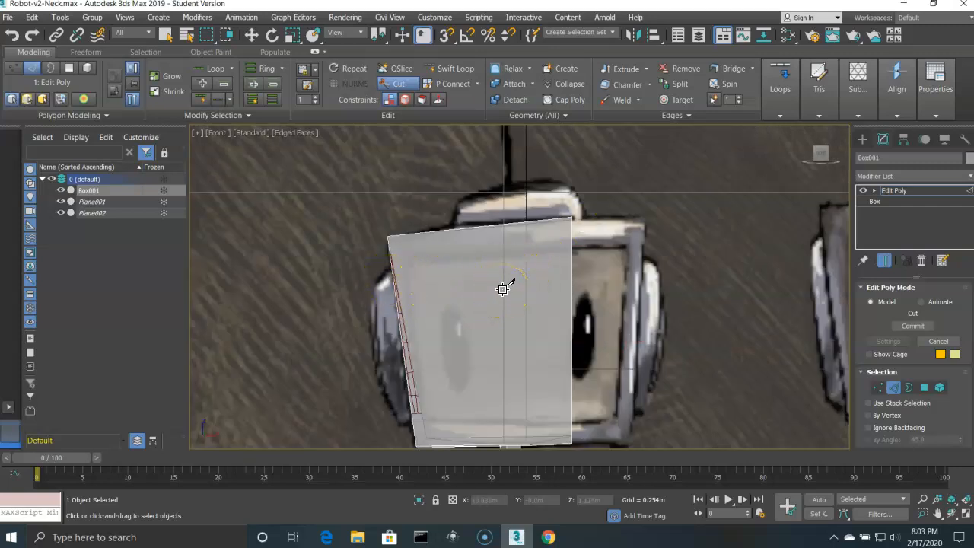
key("l")
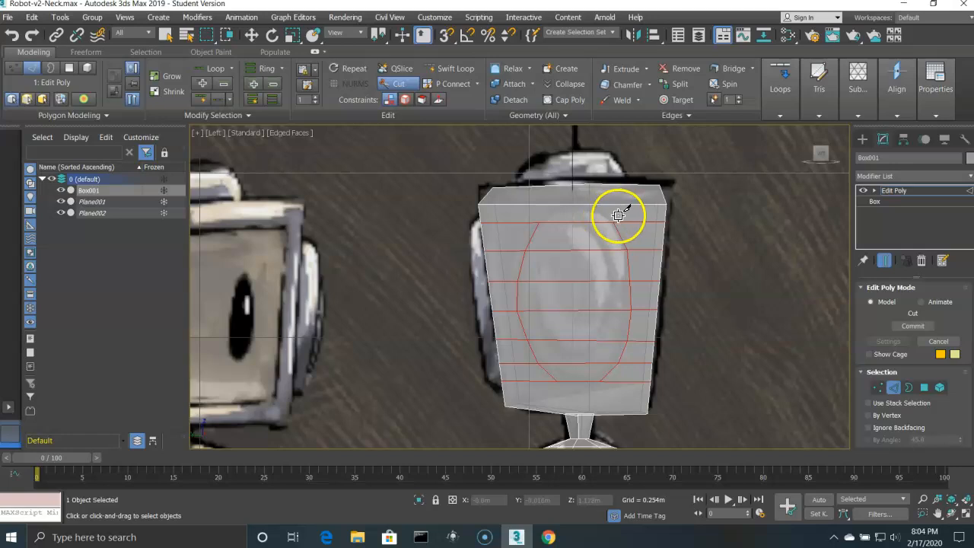
left_click(572, 222)
right_click(705, 258)
left_click(15, 69)
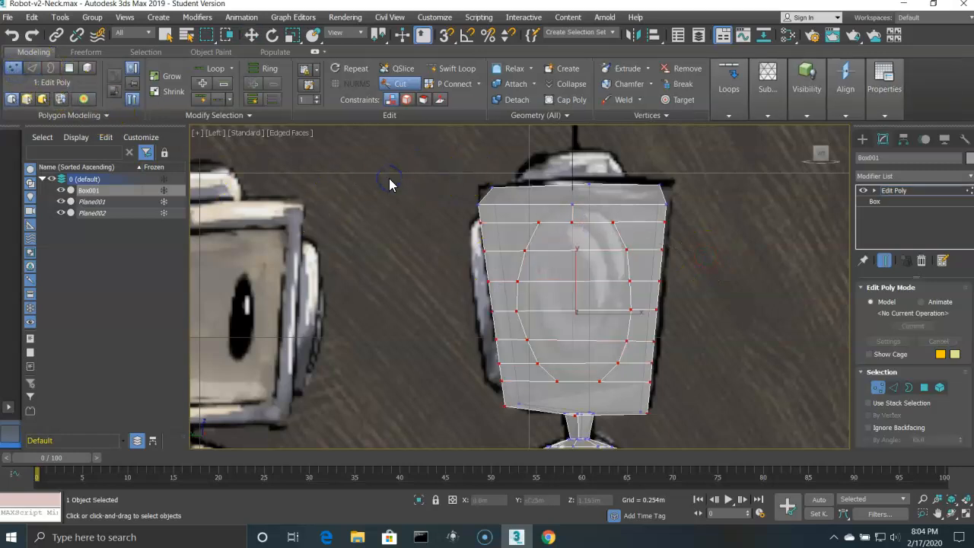
left_click(69, 68)
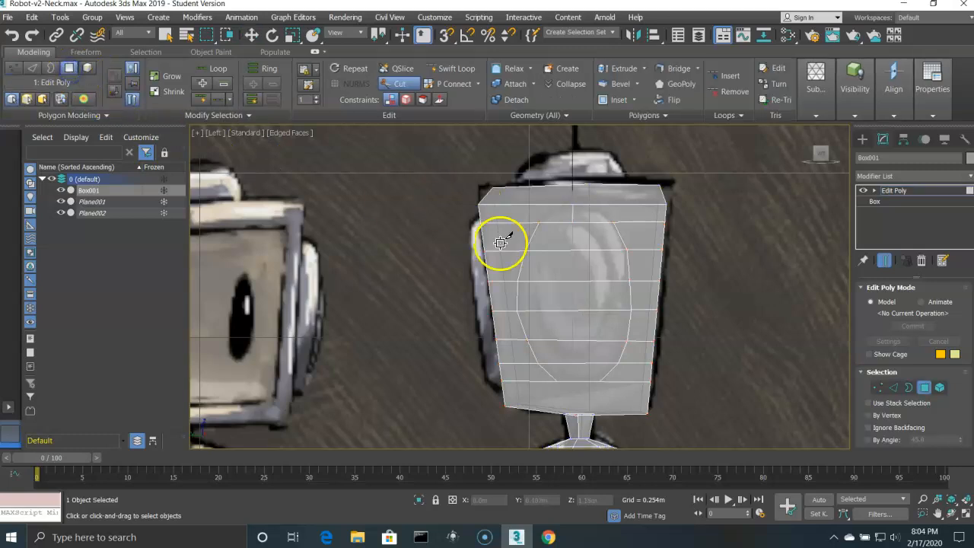
left_click(549, 242)
right_click(401, 205)
right_click(401, 205)
right_click(367, 378)
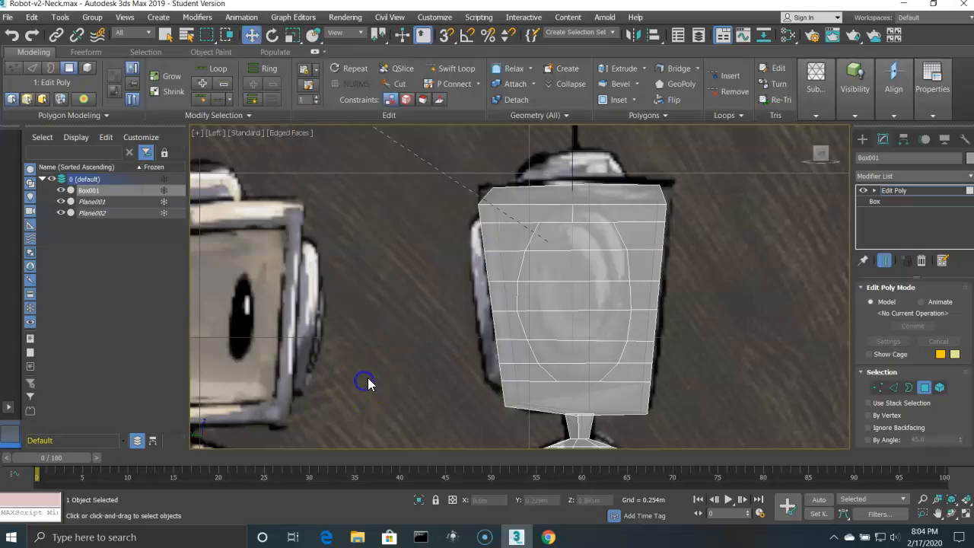
left_click(563, 234)
left_click(431, 222)
Step: Raise the middle vertex of the ear outline's top edge to about Z 1.183 m to round the outline, and check it in the front view
left_click(17, 68)
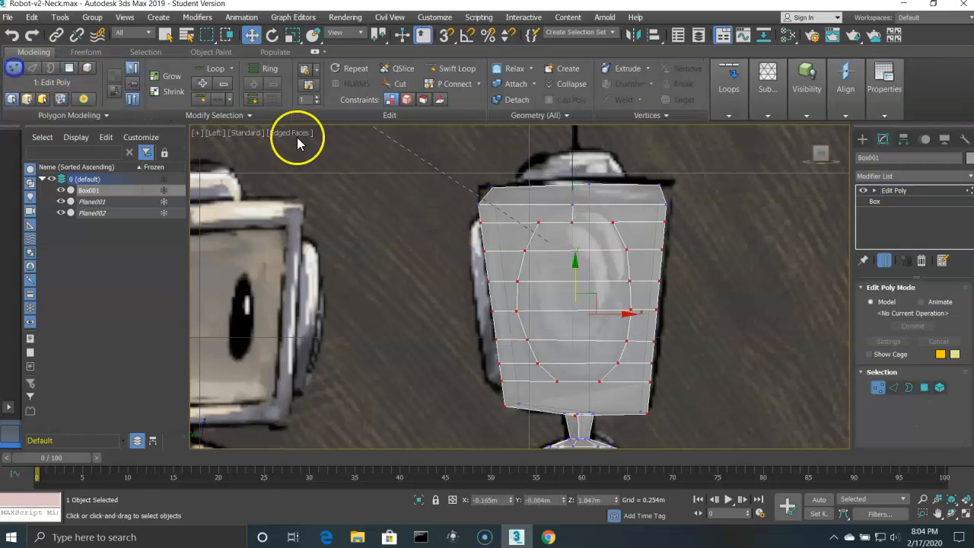
left_click_drag(564, 217, 571, 228)
left_click(577, 227)
left_click_drag(577, 227, 573, 165)
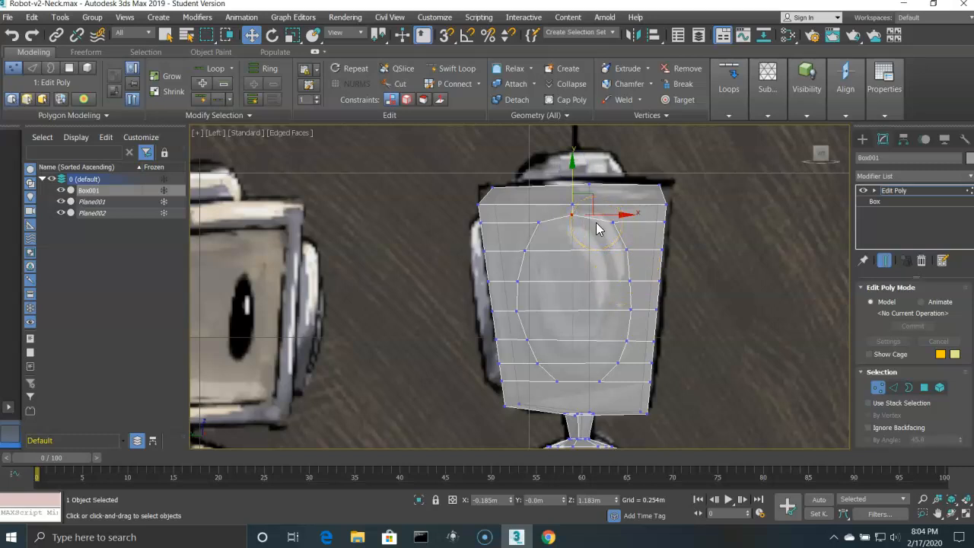
key("f")
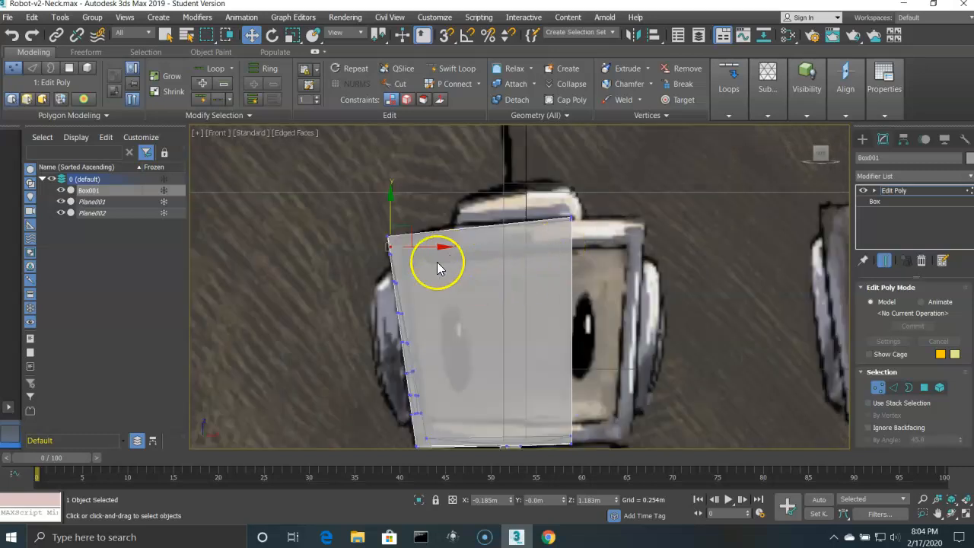
scroll(436, 279, "down", 1)
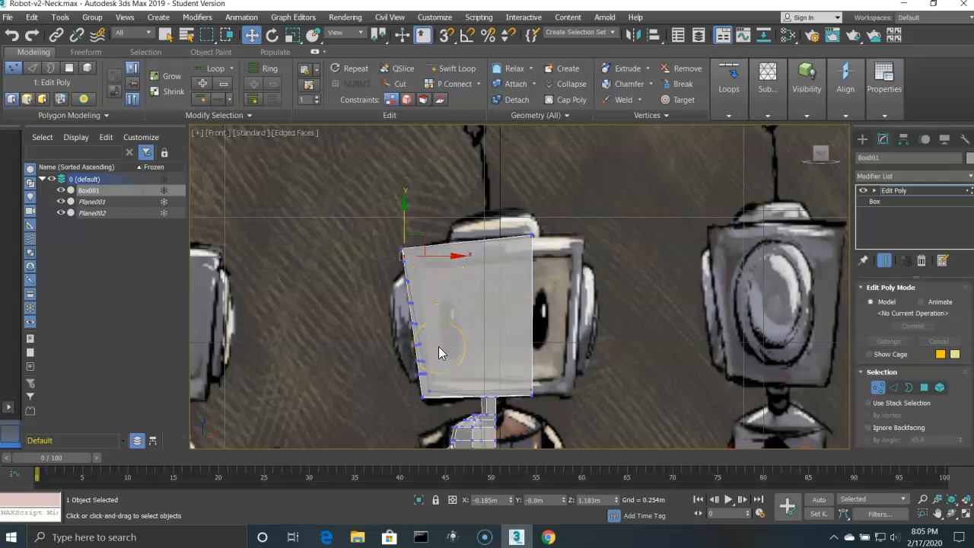
key("l")
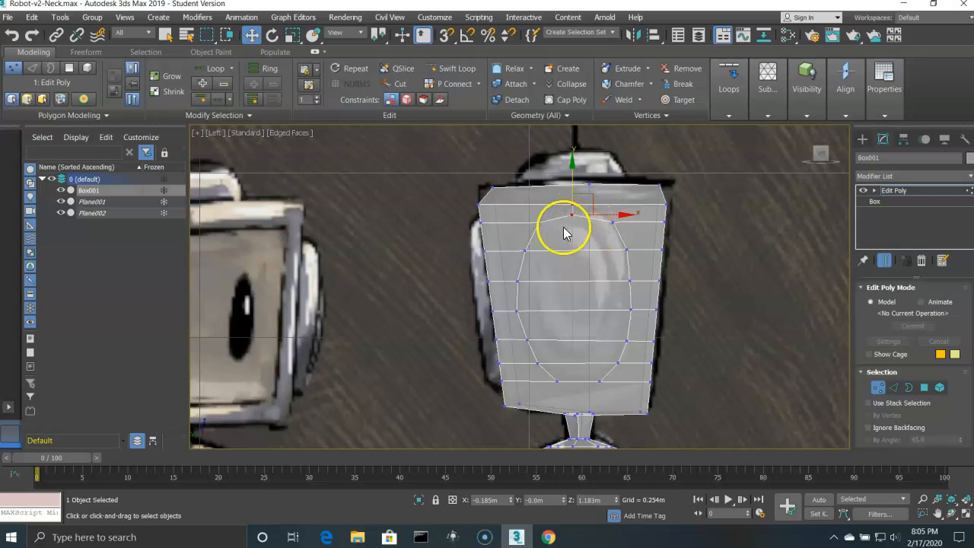
left_click(361, 191)
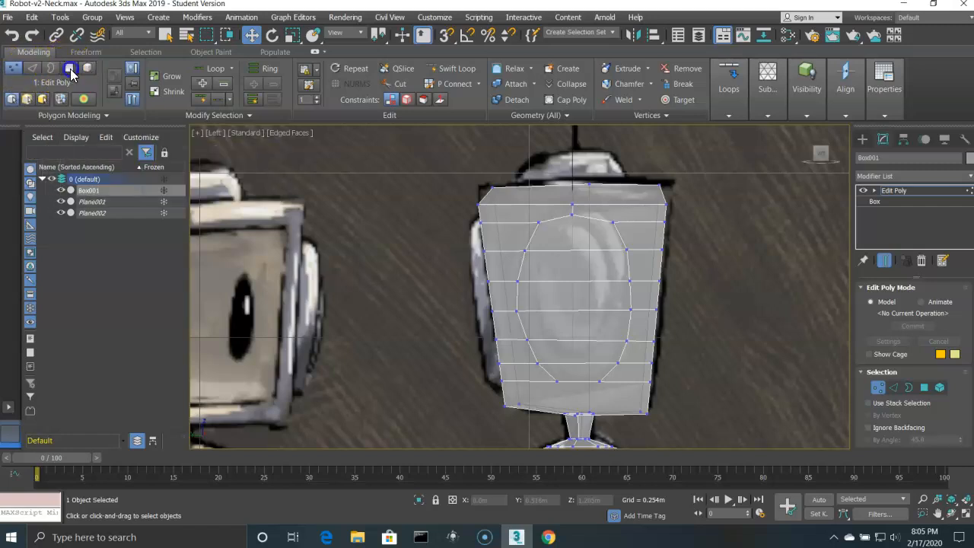
Step: Delete all the polygons inside the rounded ear outline, row by row from top to bottom, to open the head's outer side
left_click(69, 70)
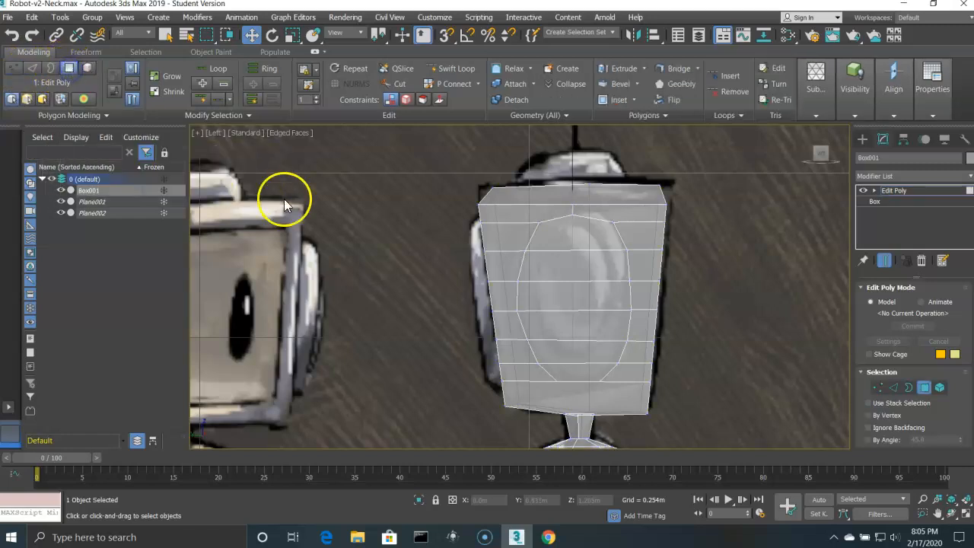
left_click(547, 237)
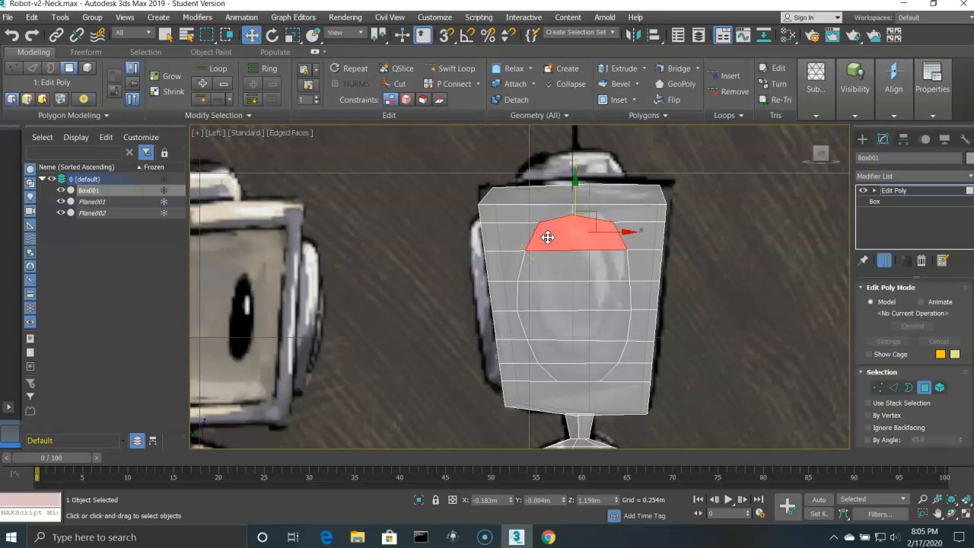
key("Delete")
left_click(558, 267)
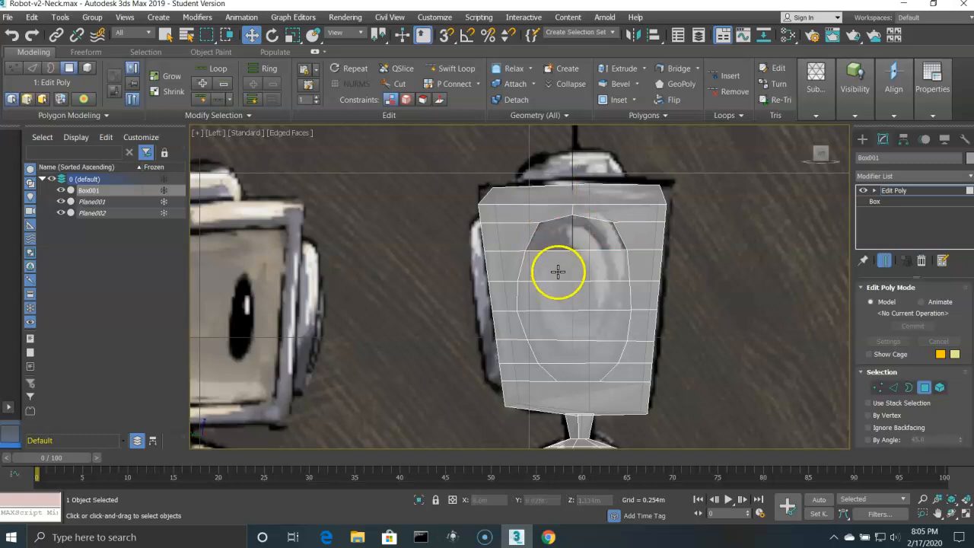
key("Delete")
left_click(560, 291)
key("Delete")
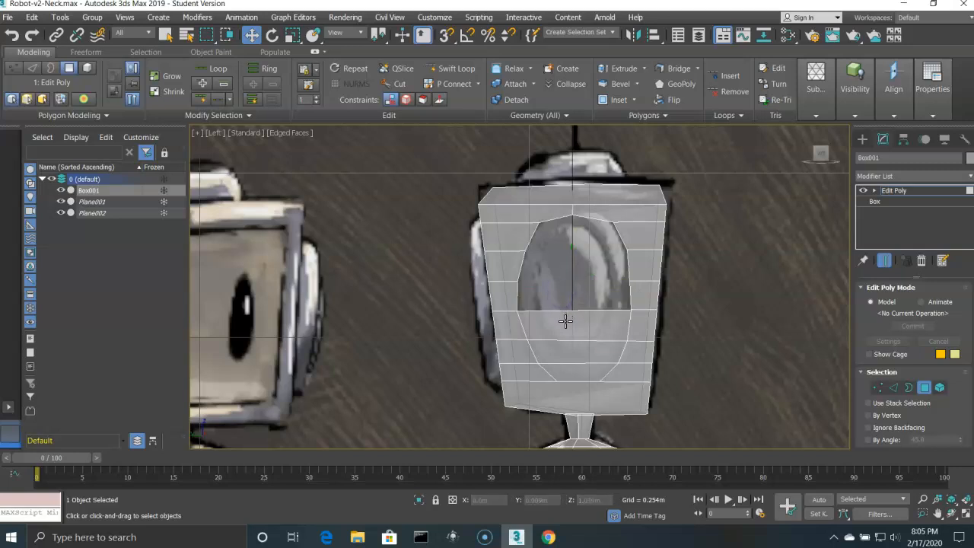
left_click(563, 323)
key("Delete")
left_click(568, 348)
key("Delete")
left_click(569, 369)
key("Delete")
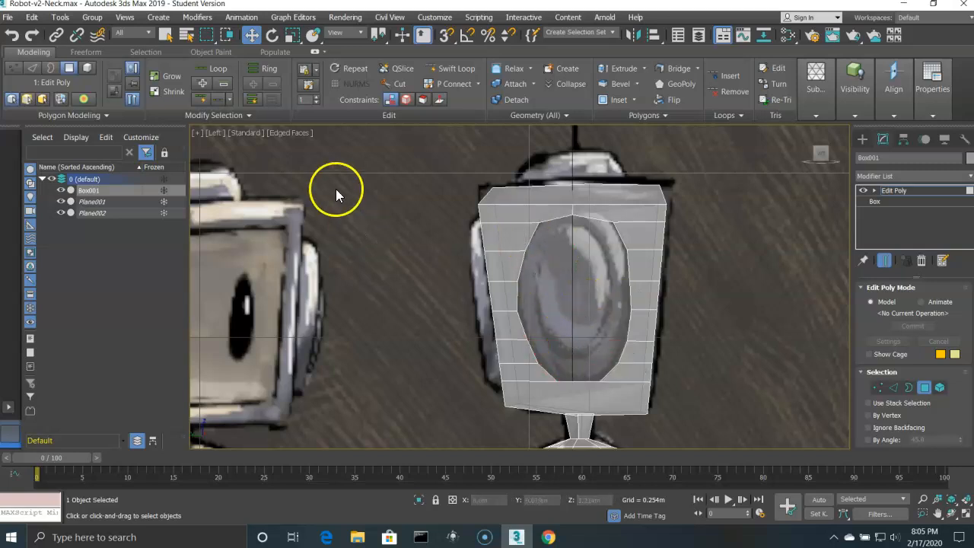
Step: Select the border of the ear opening and cap it with a single polygon
left_click(53, 69)
left_click(454, 236)
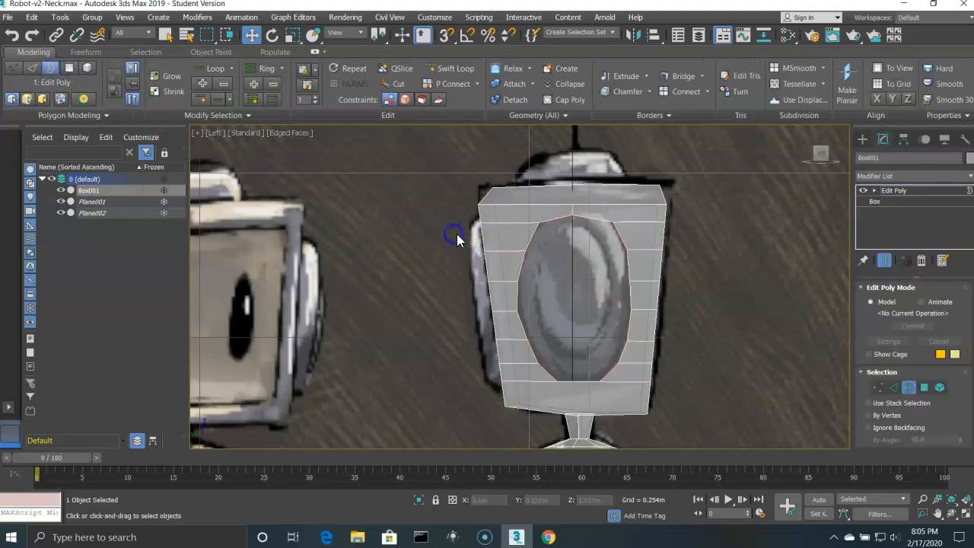
left_click(531, 238)
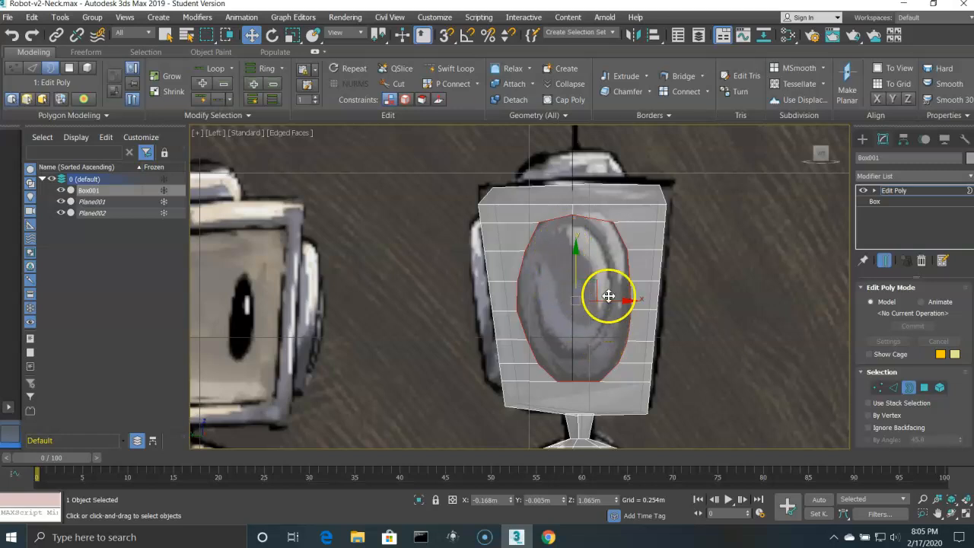
left_click(582, 102)
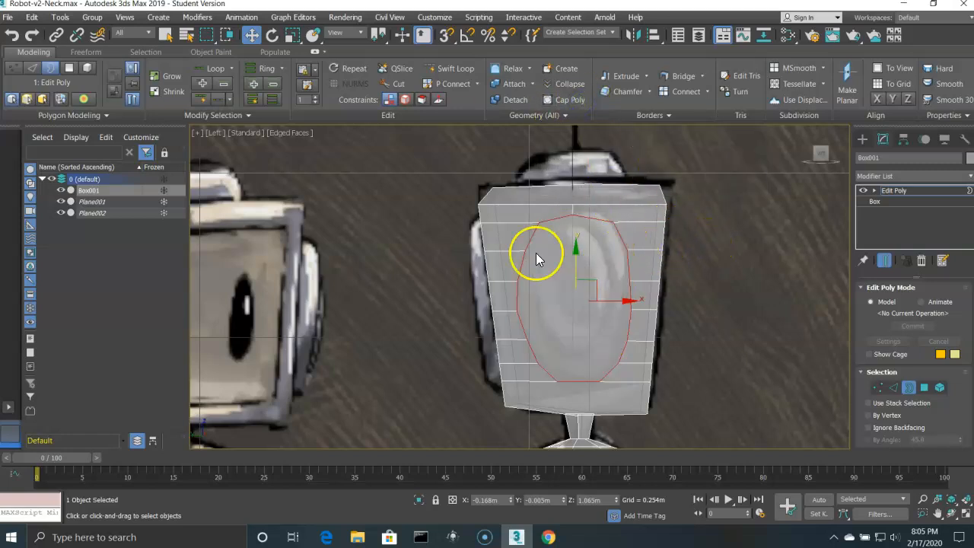
Step: Extrude the ear's cap polygon outward from the head by about 0.021 m in the front view
left_click(67, 69)
left_click(576, 256)
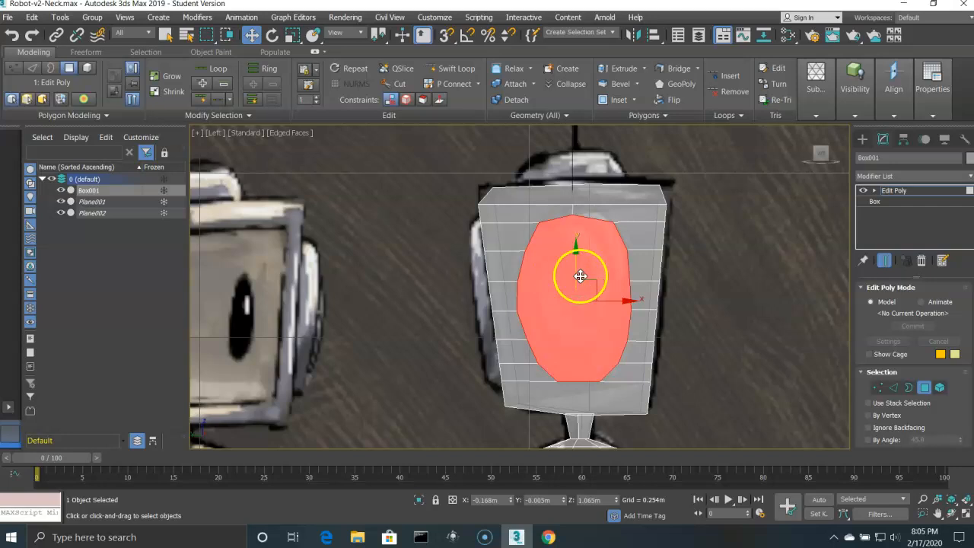
key("f")
left_click(643, 69)
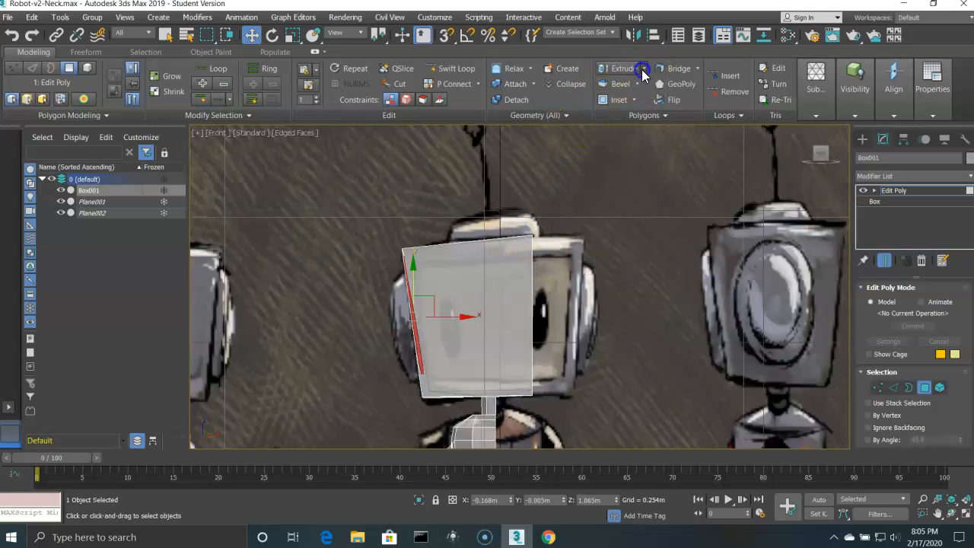
left_click(640, 83)
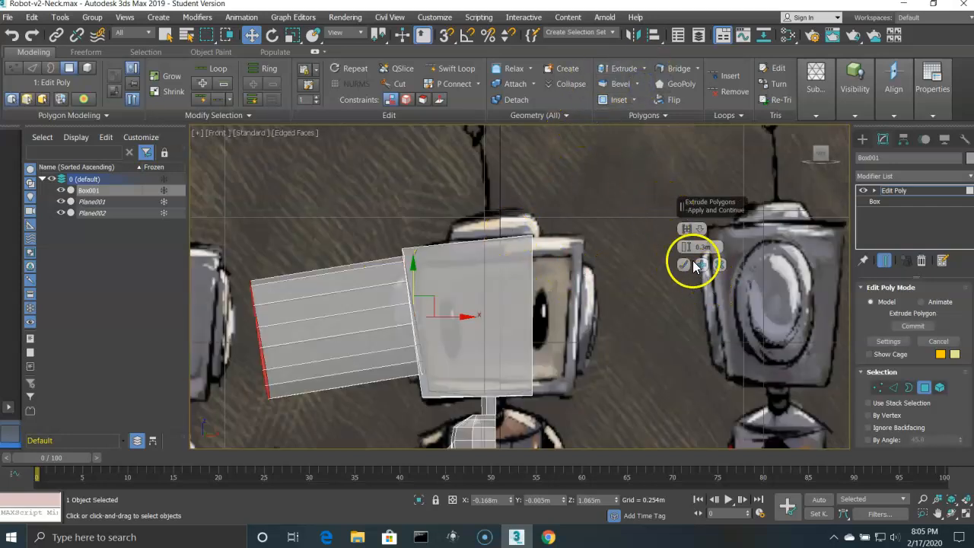
left_click_drag(685, 254, 700, 394)
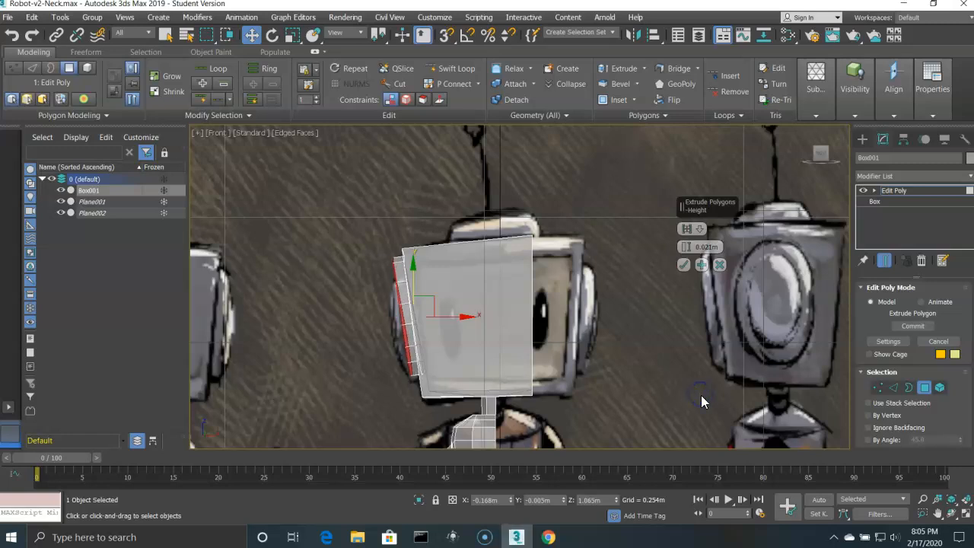
Step: Compare the ear with both reference views, reduce the extrusion height to 0.015 m, and apply it with a second identical extrusion
key("l")
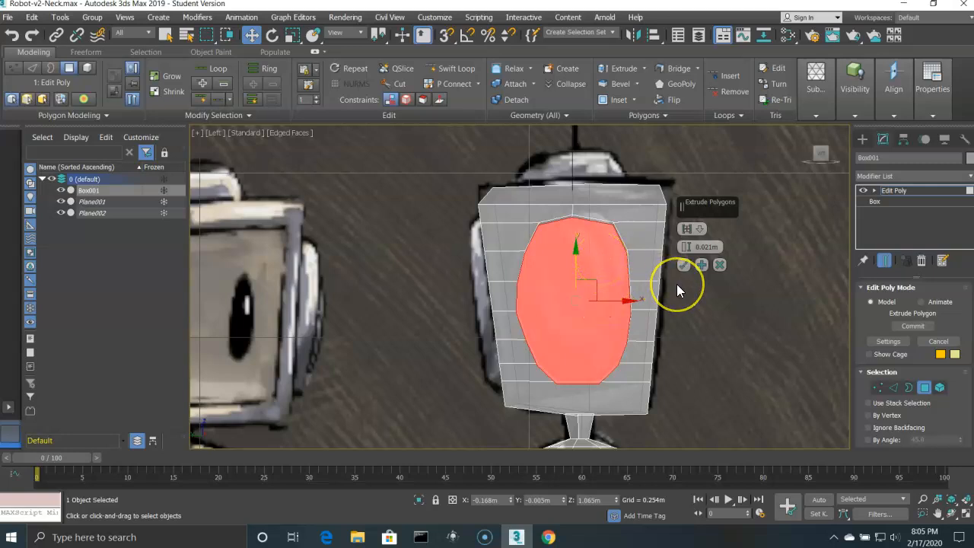
key("f")
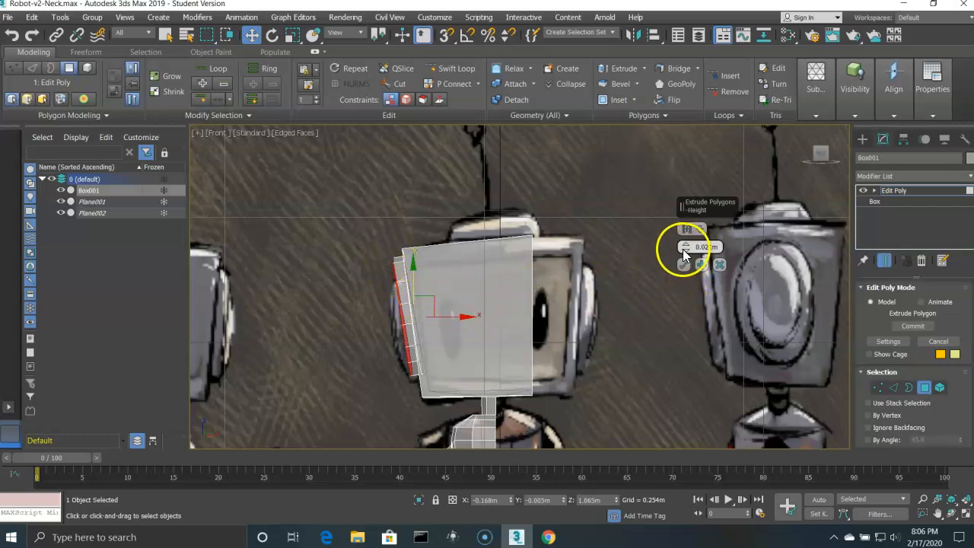
left_click_drag(685, 253, 683, 247)
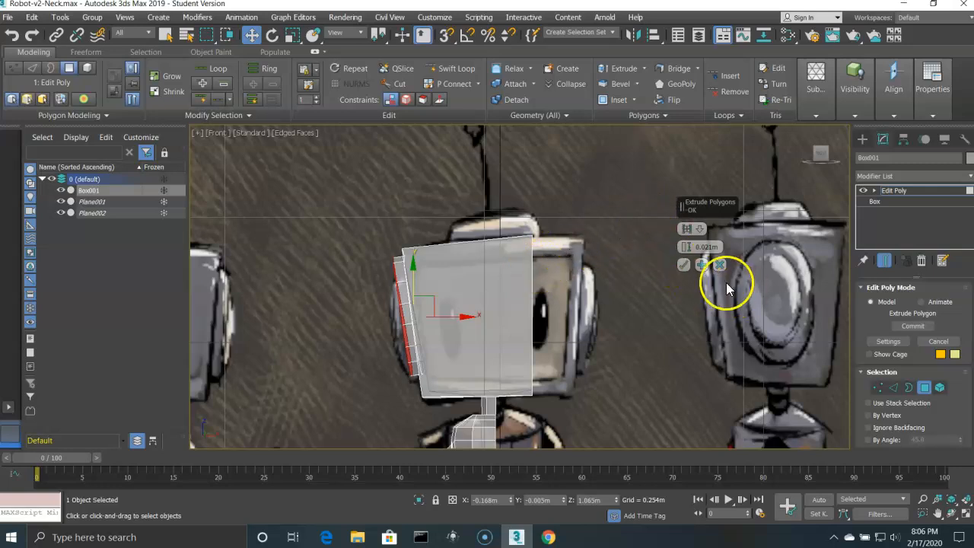
left_click_drag(686, 248, 686, 252)
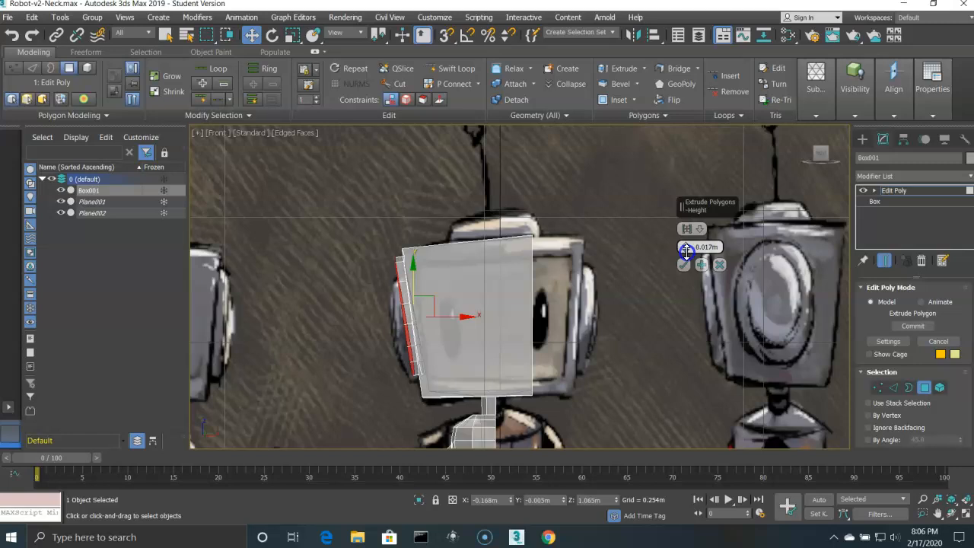
left_click_drag(686, 252, 686, 253)
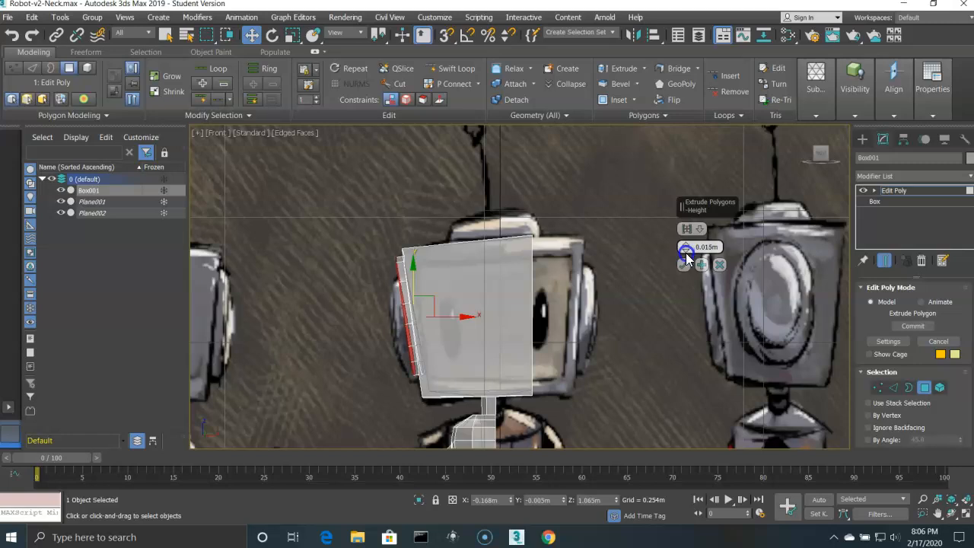
left_click(700, 265)
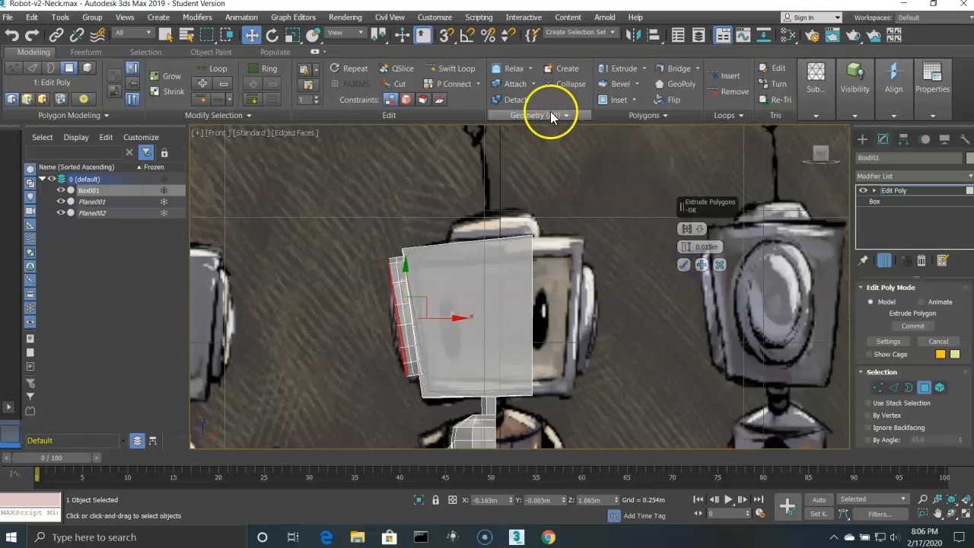
Step: Uniformly scale down the ear's outer polygon to taper the second extrusion, and check it in the left view
left_click(293, 34)
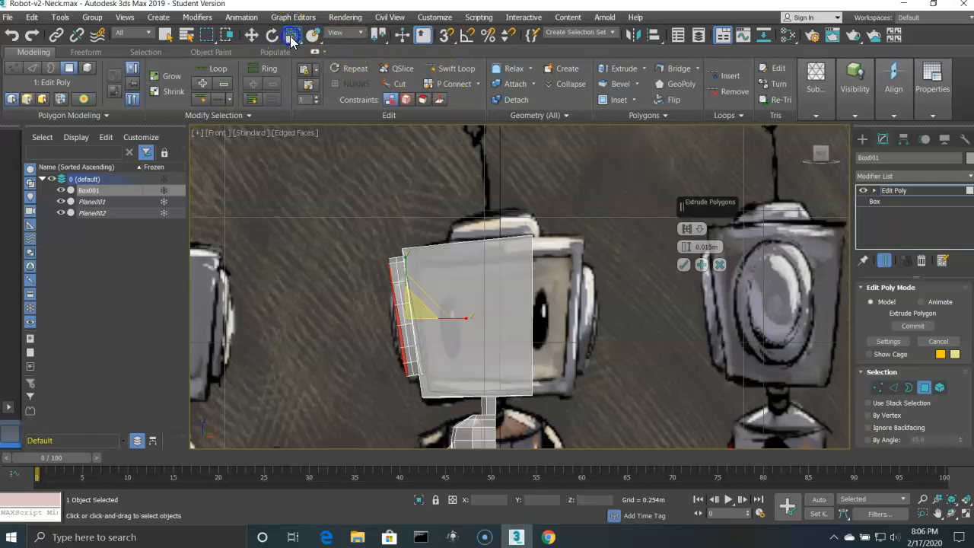
left_click_drag(404, 309, 404, 322)
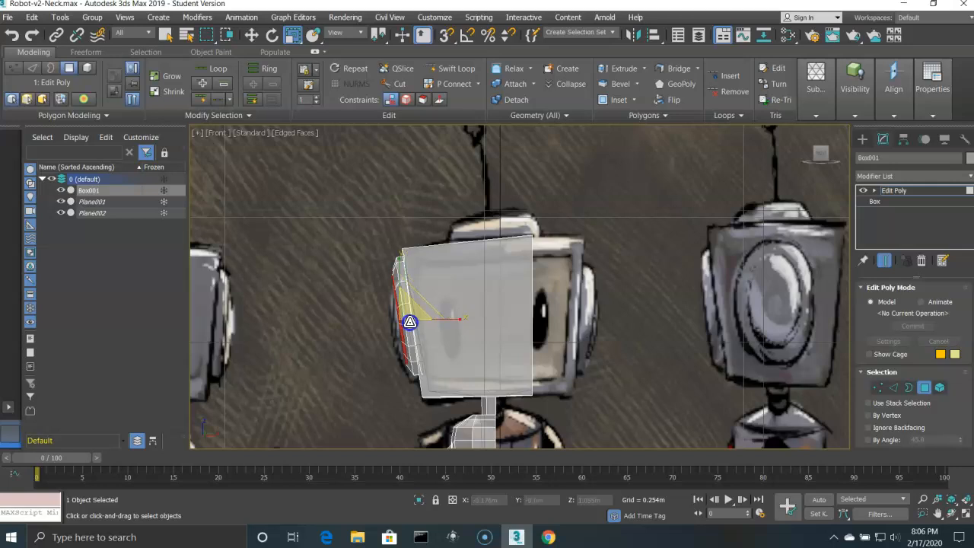
key("l")
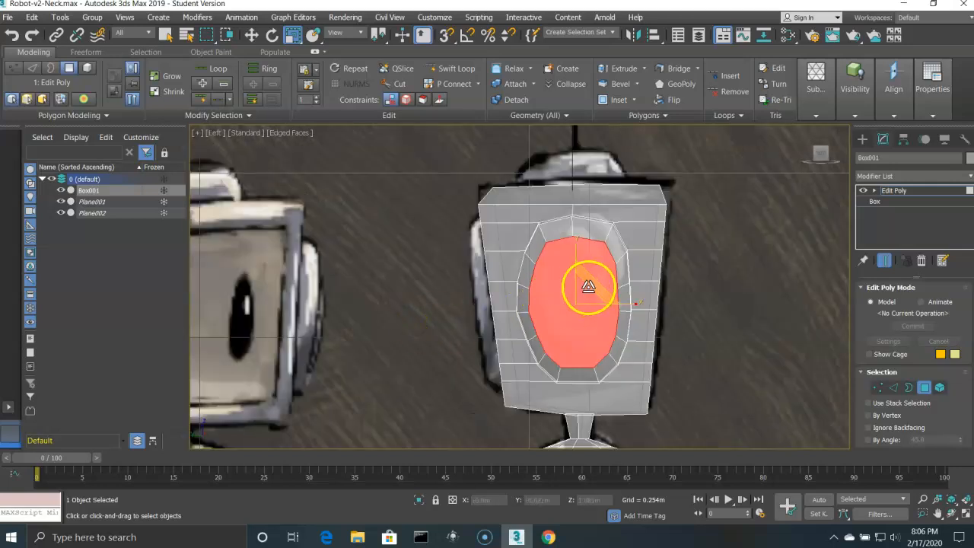
left_click(607, 295)
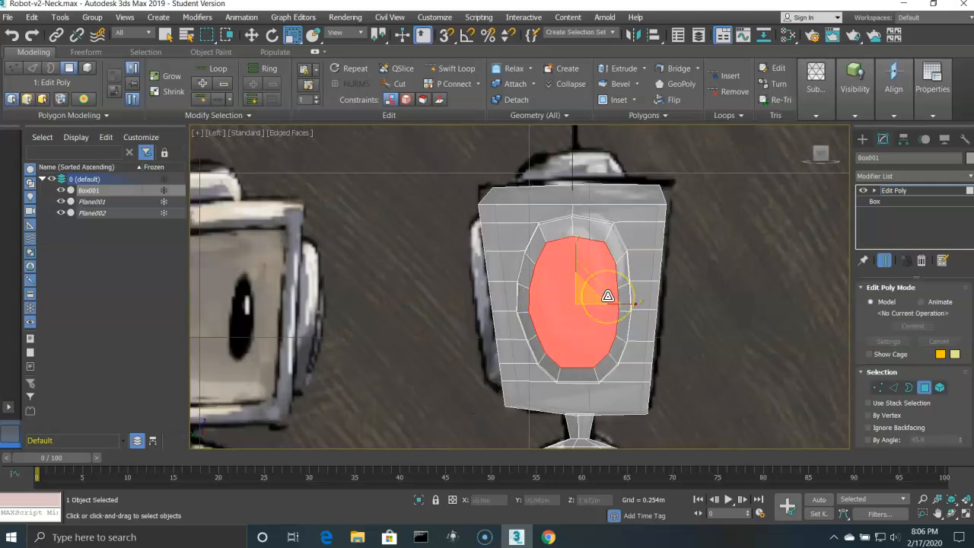
key("f")
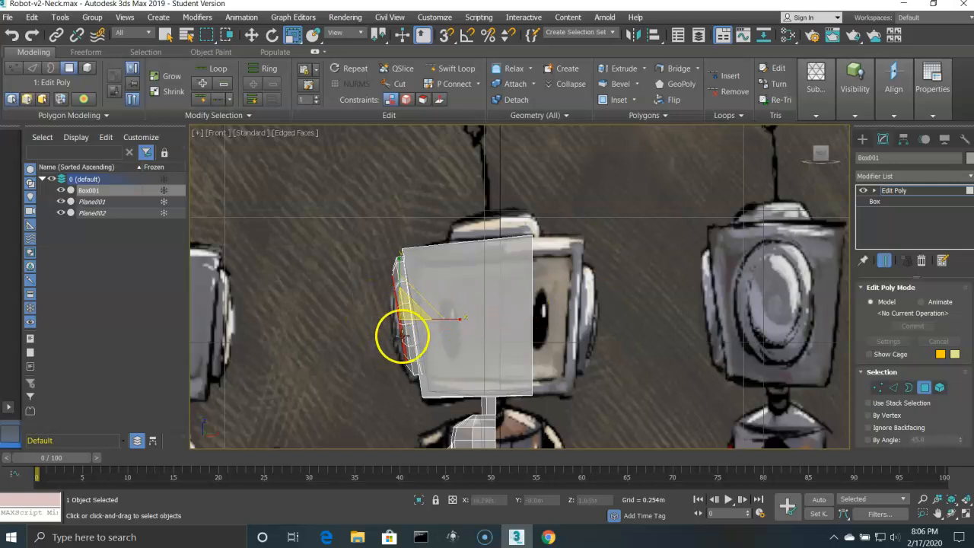
Step: Extrude the ear's outer polygon another 0.015 m, scale it down to round the ear, and check the shape against the references
left_click(643, 70)
left_click(641, 84)
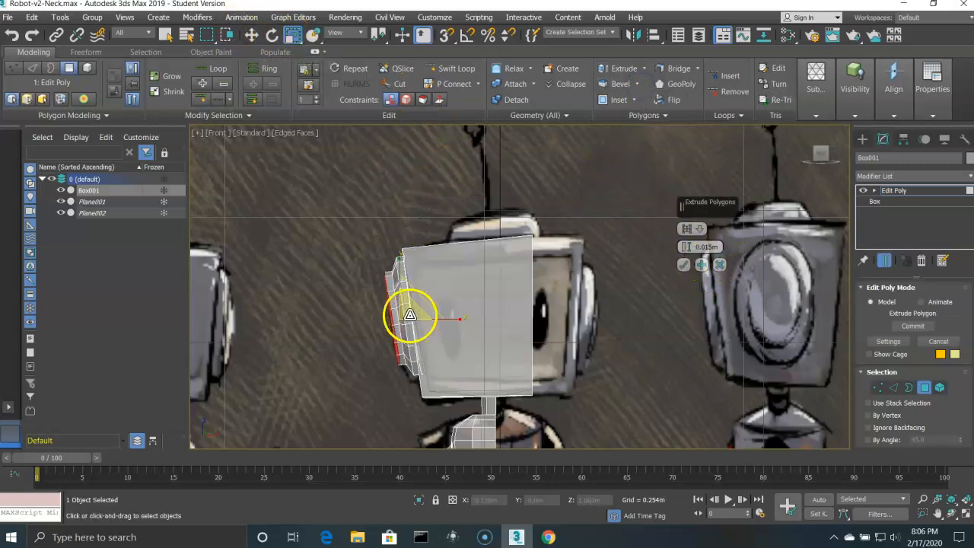
left_click_drag(409, 315, 411, 341)
key("l")
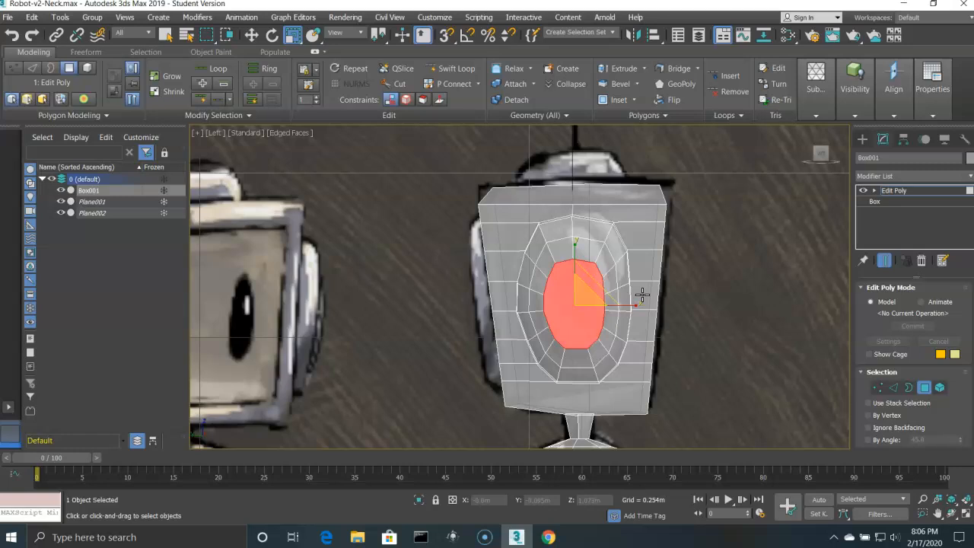
key("f")
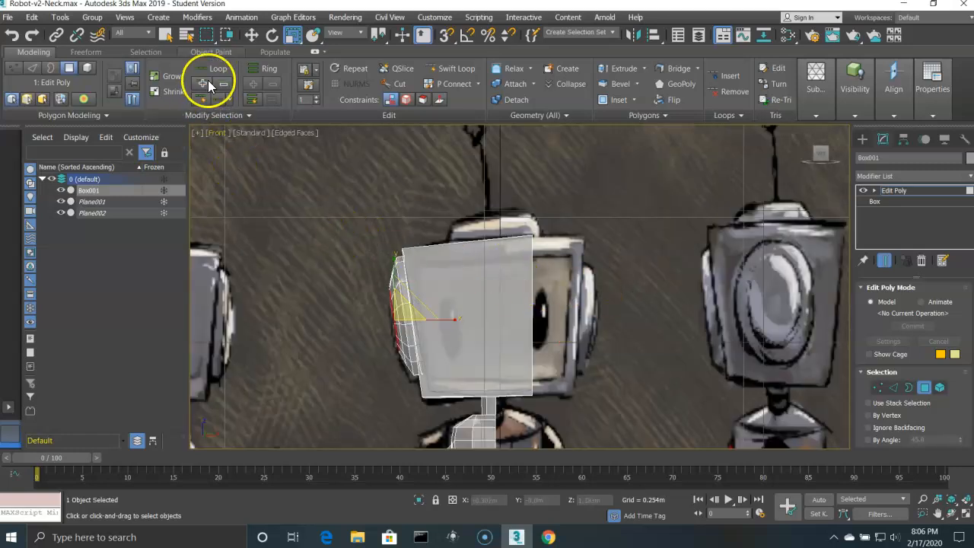
left_click(355, 205)
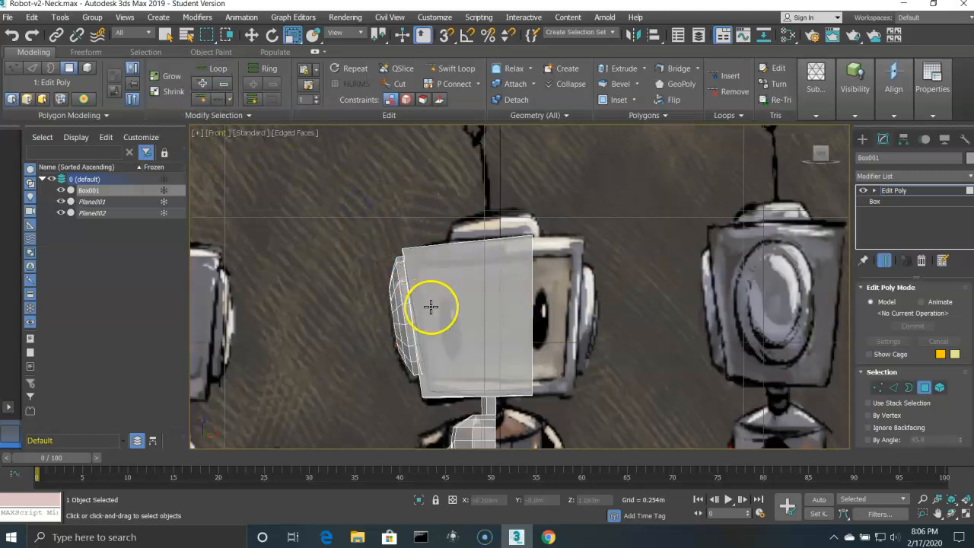
mouse_move(456, 332)
middle_mouse_down("alt")
mouse_move(507, 324)
mouse_move(539, 355)
mouse_move(552, 322)
mouse_move(489, 326)
mouse_move(446, 348)
mouse_move(439, 337)
middle_mouse_up("alt")
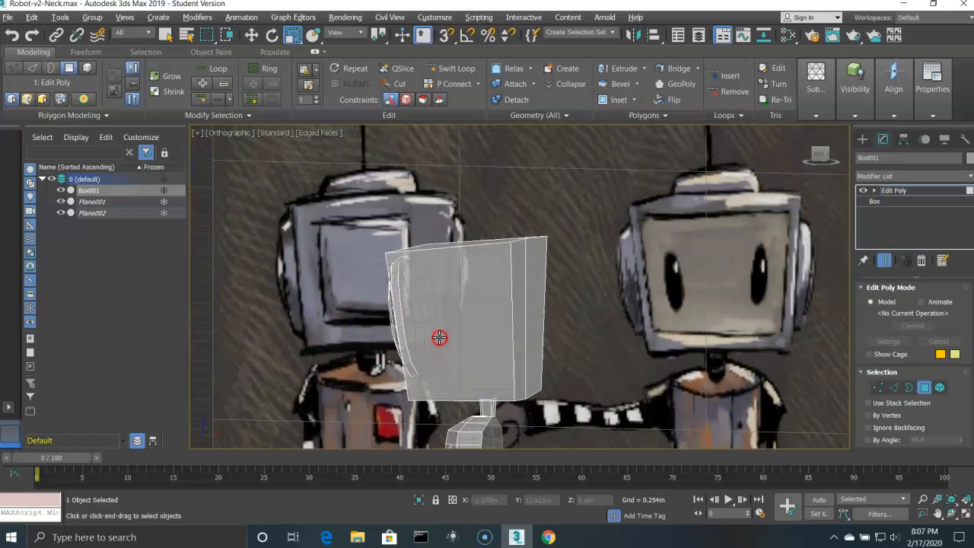
key("f")
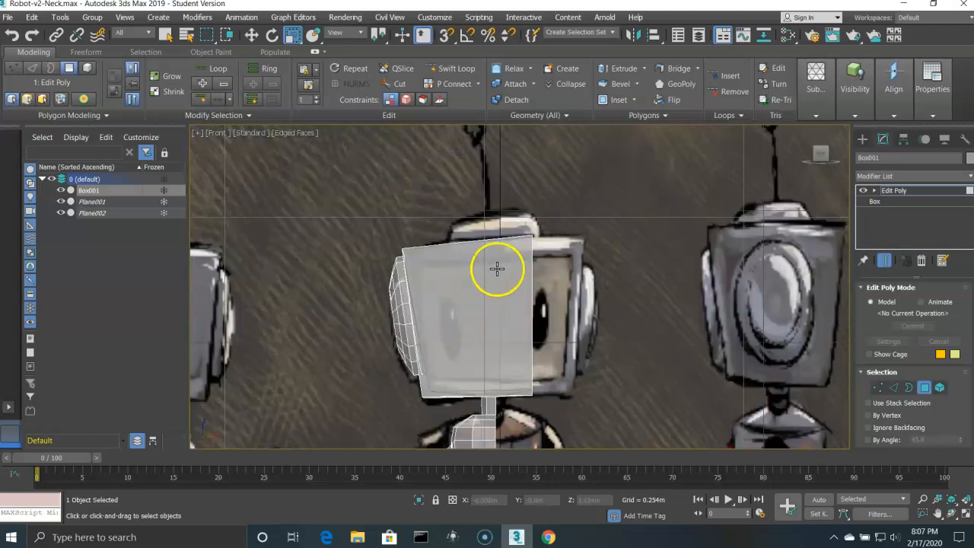
scroll(482, 242, "up", 2)
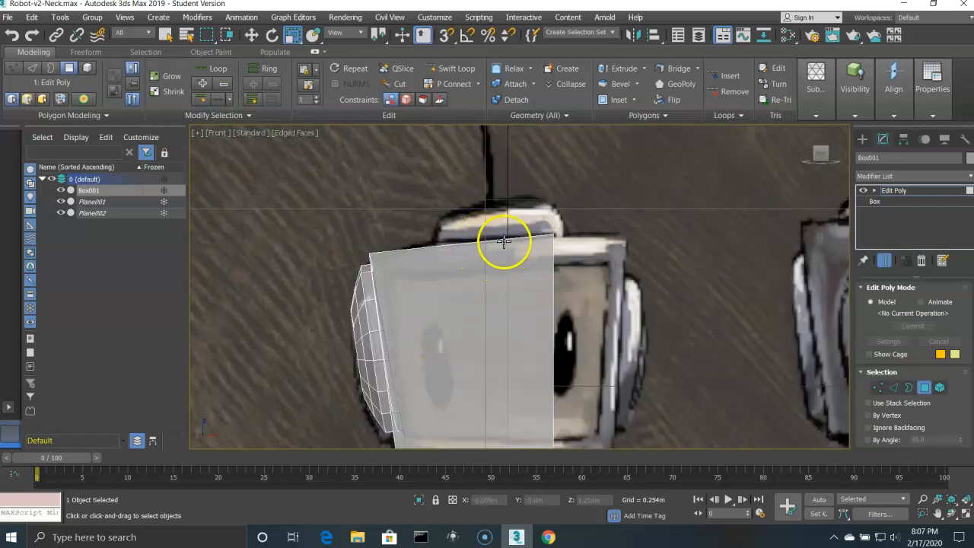
scroll(502, 243, "down", 2)
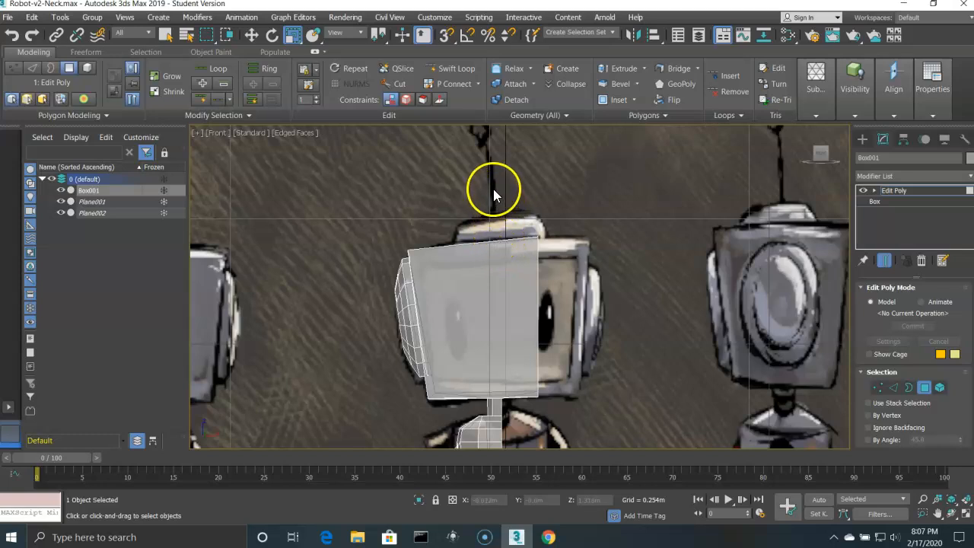